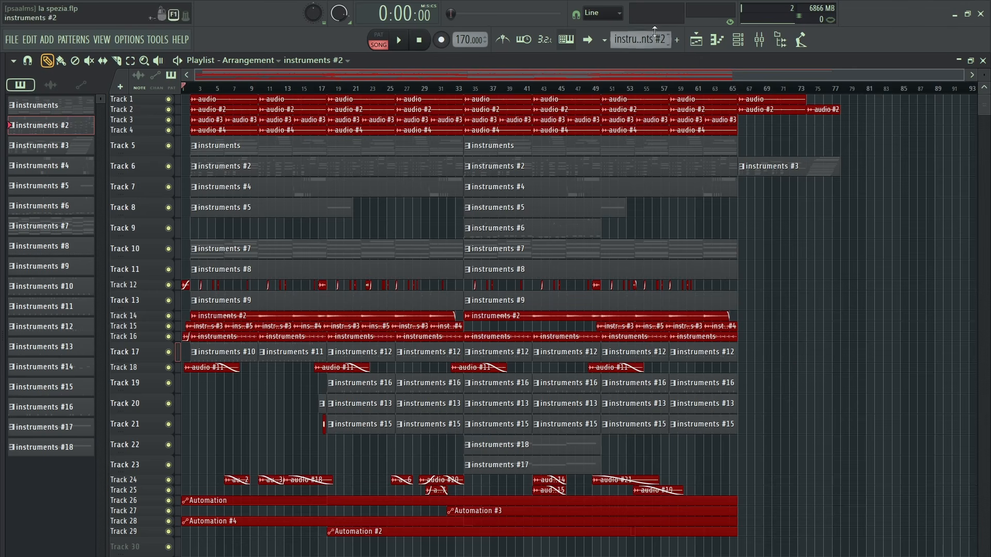
Open the mixer, look over the tracks from MELODY to TEXTURE, and return to the playlist
left_click(759, 39)
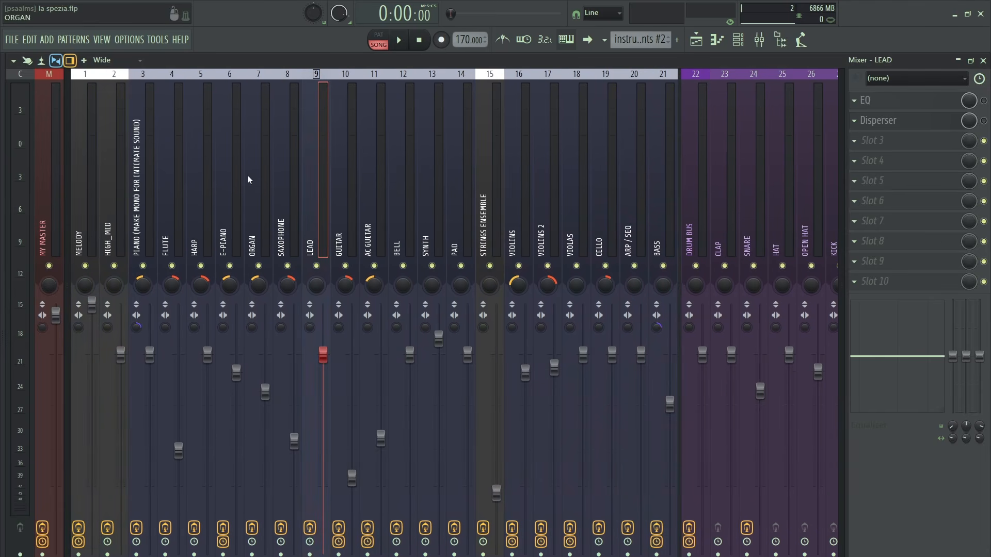
scroll(339, 169, "right", 8)
scroll(496, 171, "left", 6)
scroll(120, 163, "left", 2)
scroll(147, 162, "right", 7)
scroll(243, 153, "left", 7)
scroll(829, 344, "right", 8)
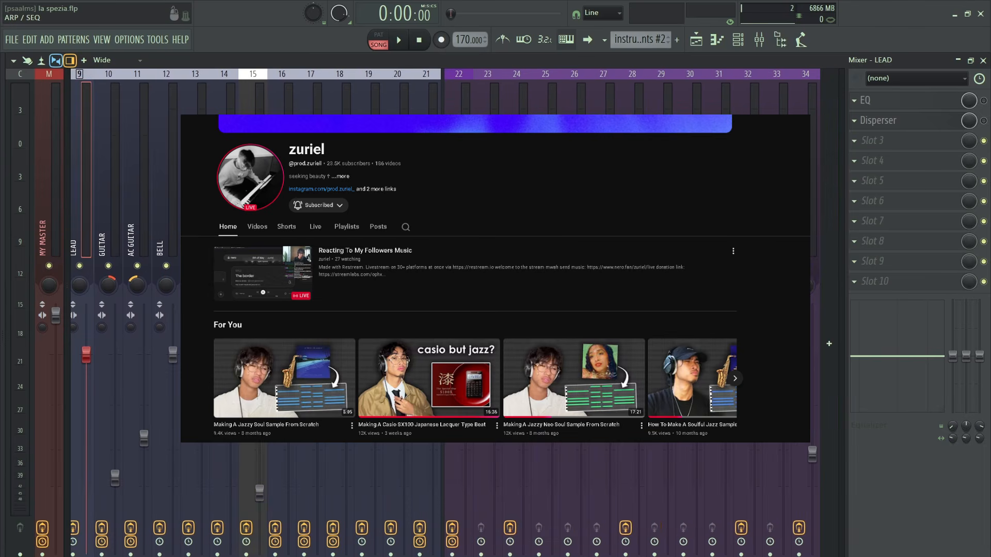
scroll(269, 178, "left", 8)
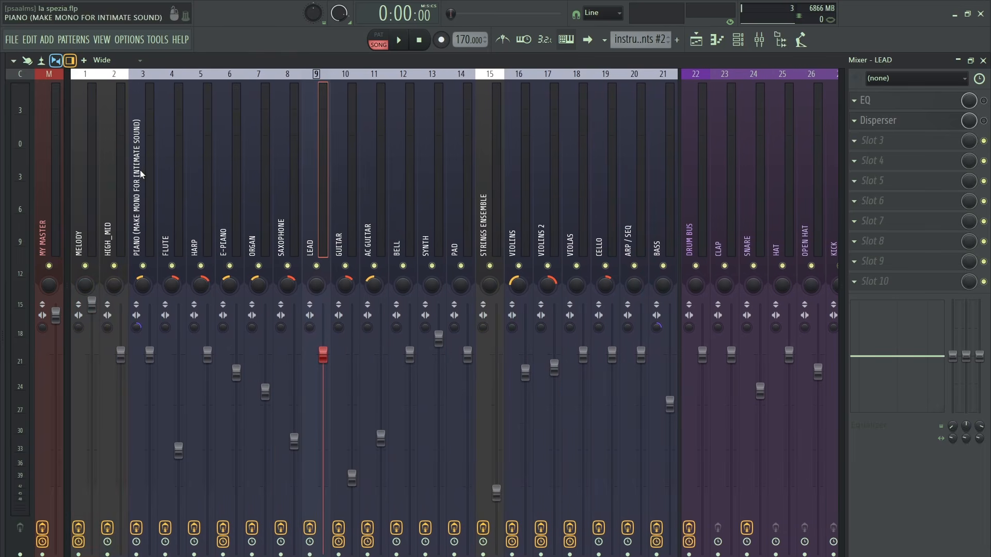
scroll(213, 181, "right", 8)
scroll(481, 162, "left", 8)
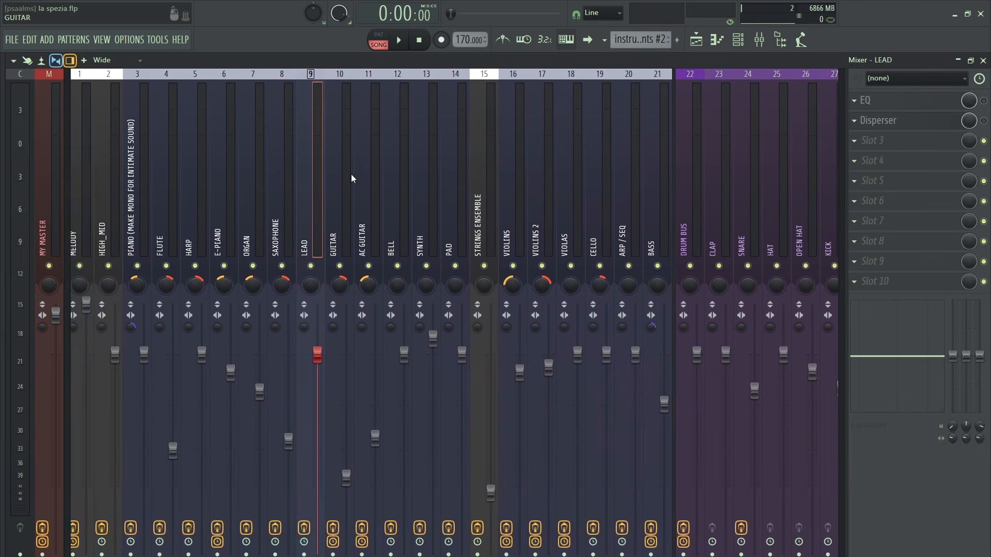
scroll(166, 165, "right", 8)
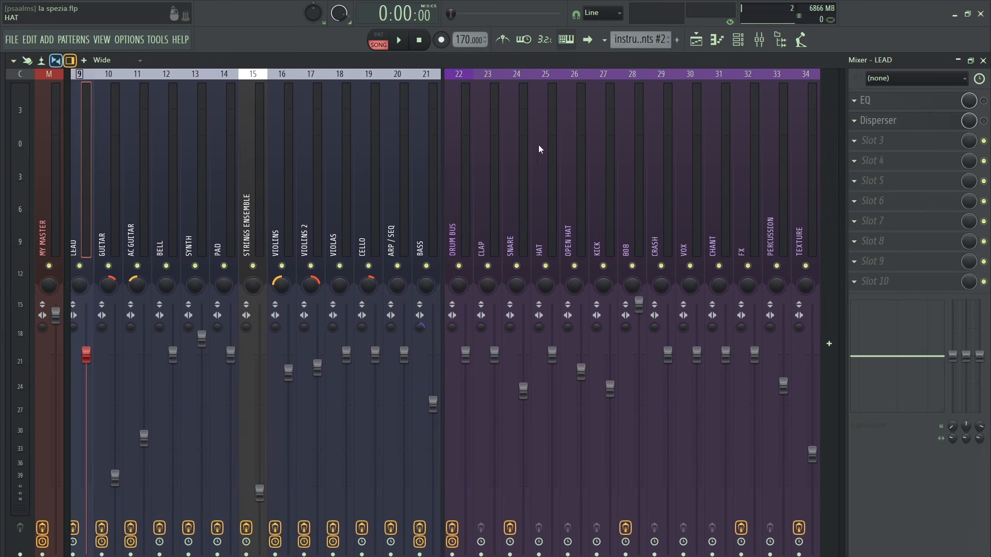
scroll(310, 180, "left", 8)
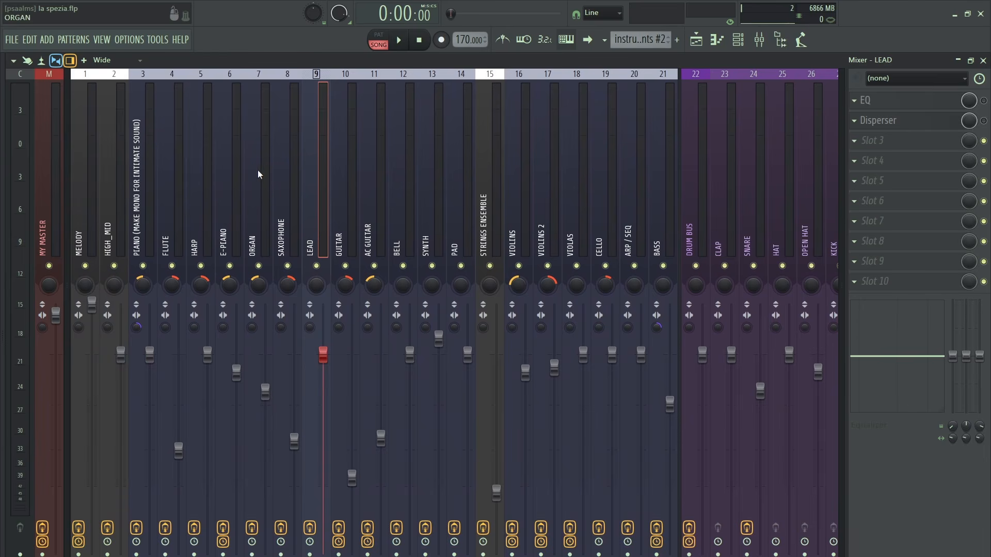
scroll(281, 191, "right", 8)
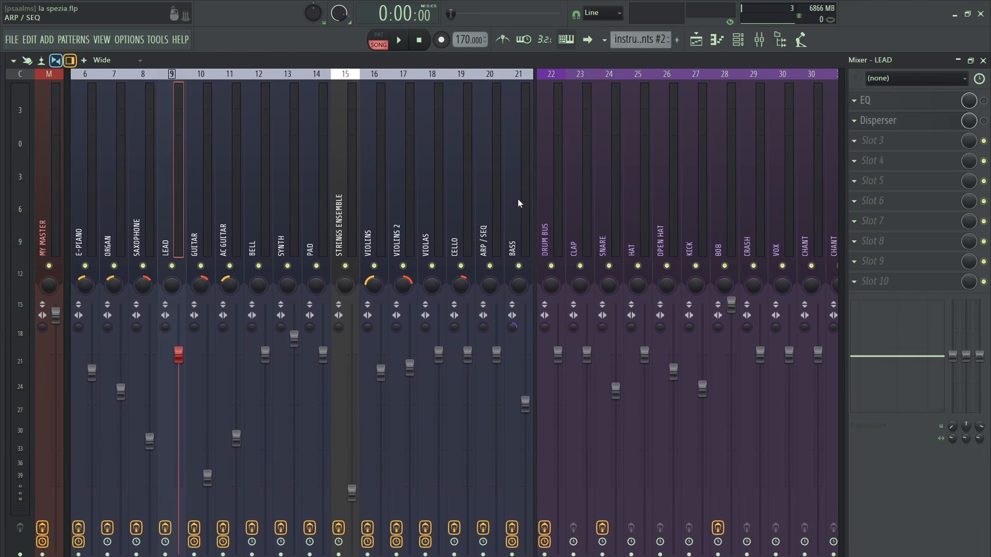
scroll(305, 175, "left", 6)
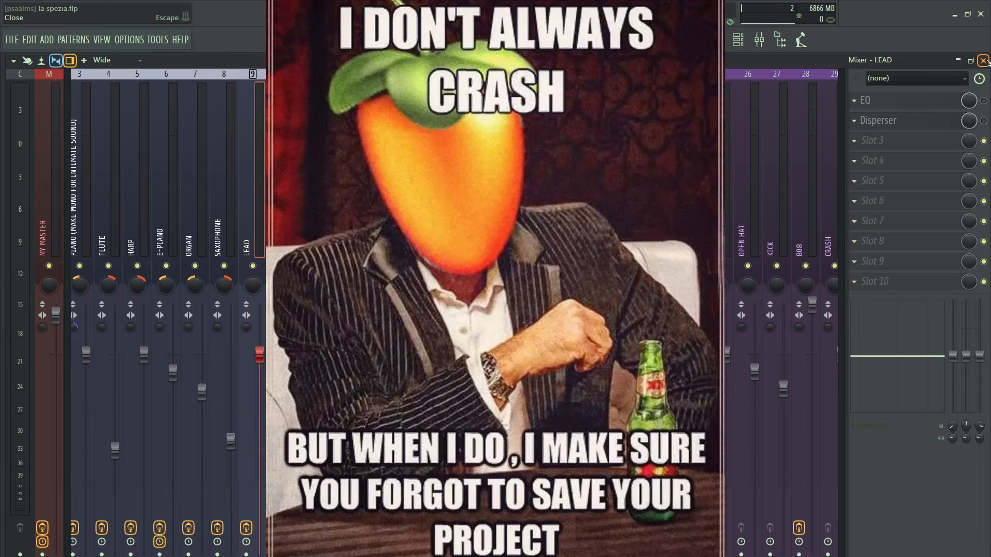
left_click(983, 60)
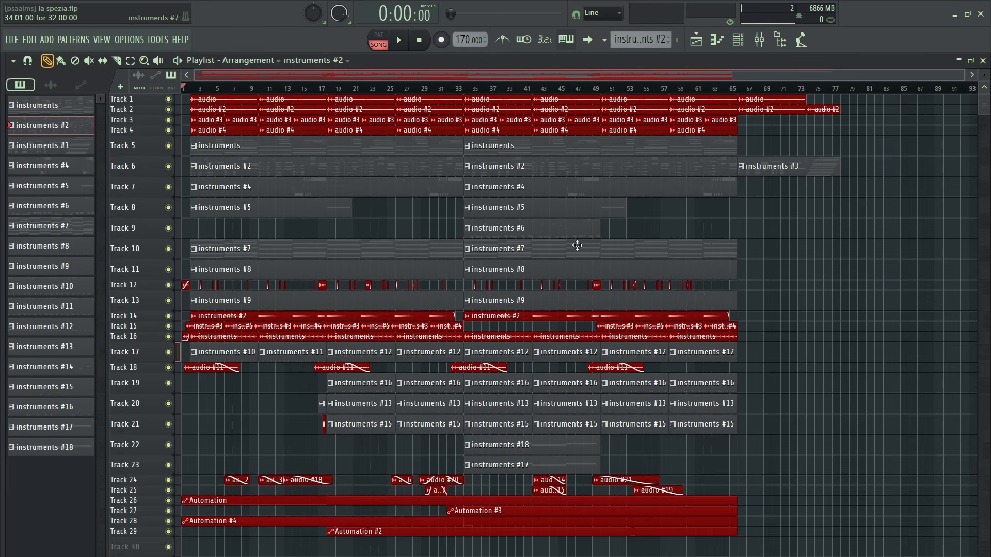
Reopen the mixer, examine the panning and fader levels across the melody and drum tracks, and close it again
left_click(759, 40)
scroll(237, 225, "left", 2)
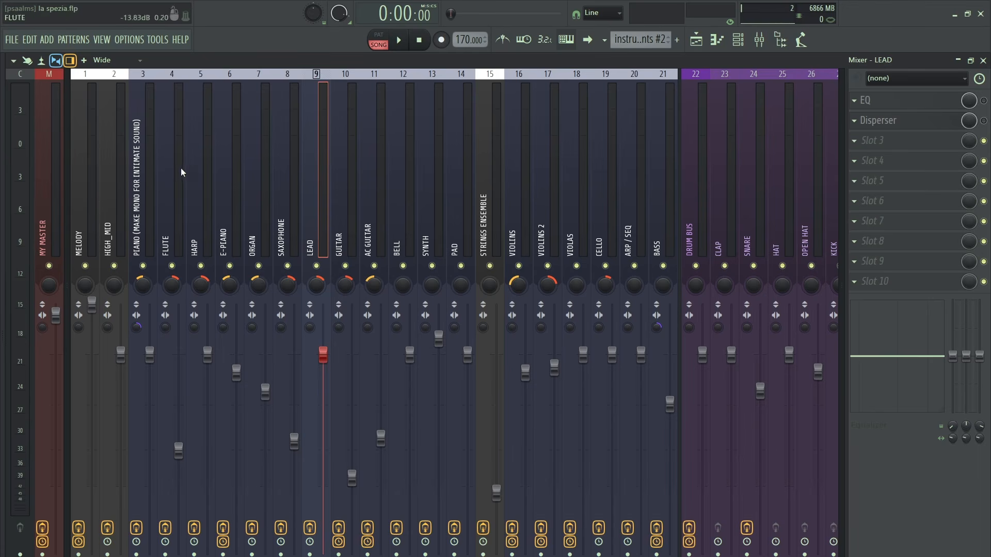
scroll(218, 206, "right", 5)
scroll(218, 204, "right", 3)
scroll(311, 185, "left", 8)
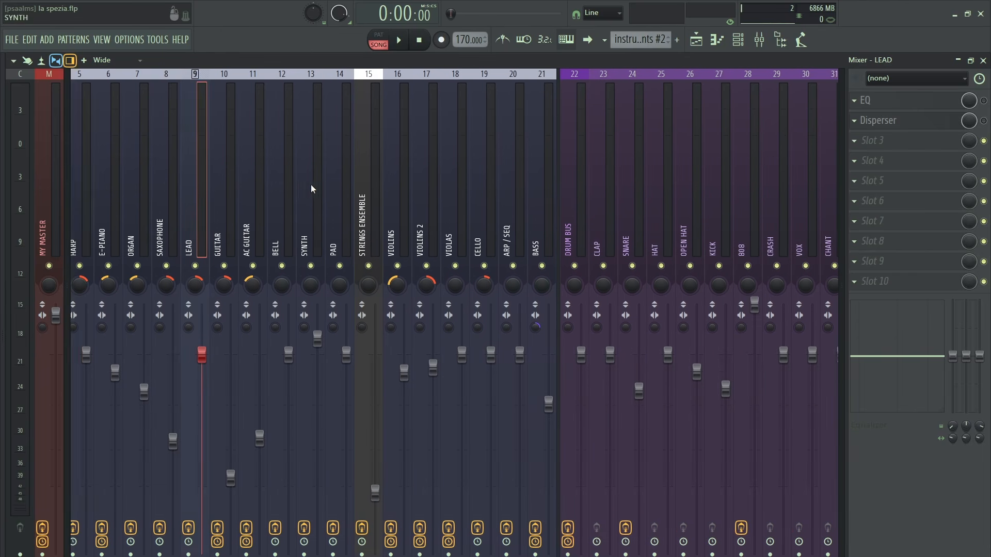
scroll(228, 173, "right", 3)
scroll(223, 175, "left", 3)
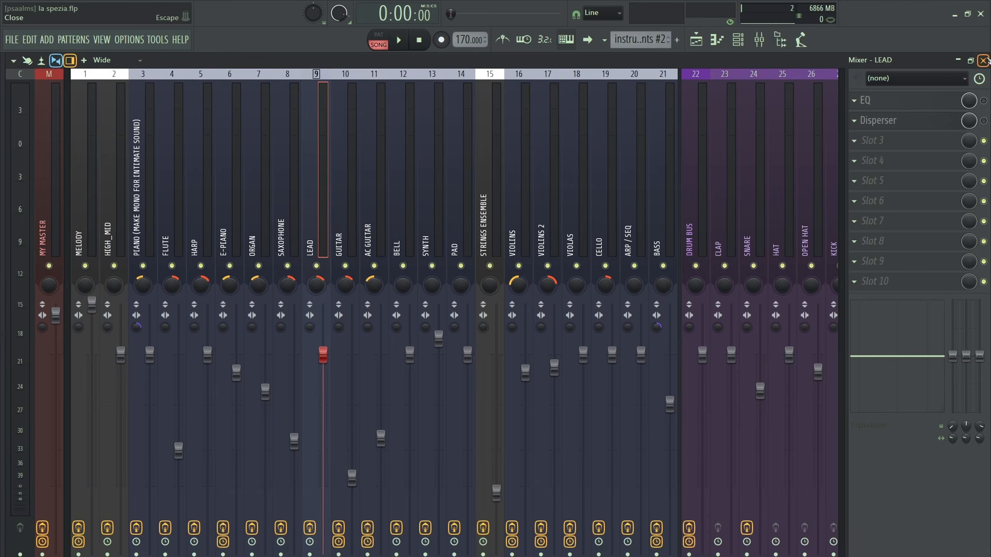
key("F5")
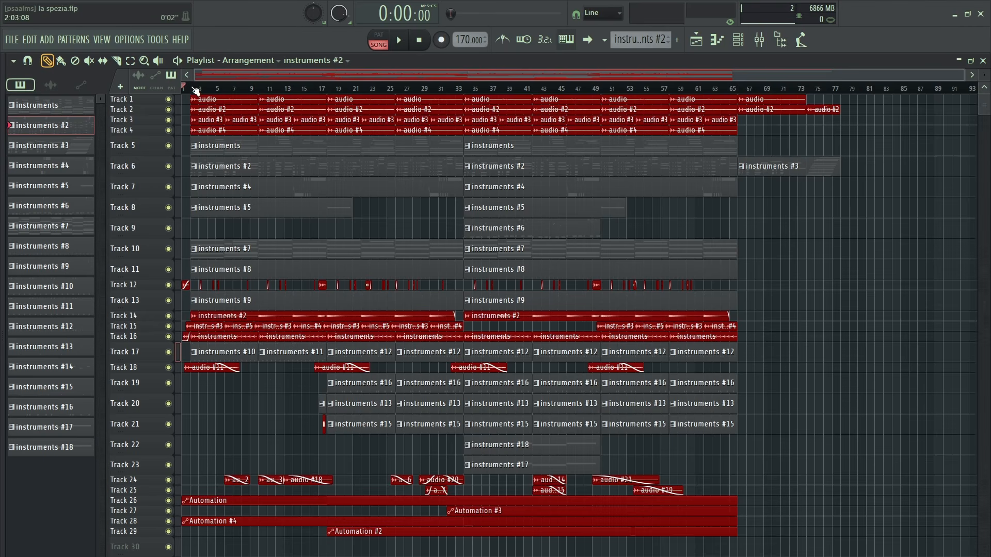
Review the order and grouping of the mixer tracks once more, then close the mixer to show the whole playlist
scroll(279, 142, "down", 1)
scroll(280, 142, "up", 1)
left_click(759, 40)
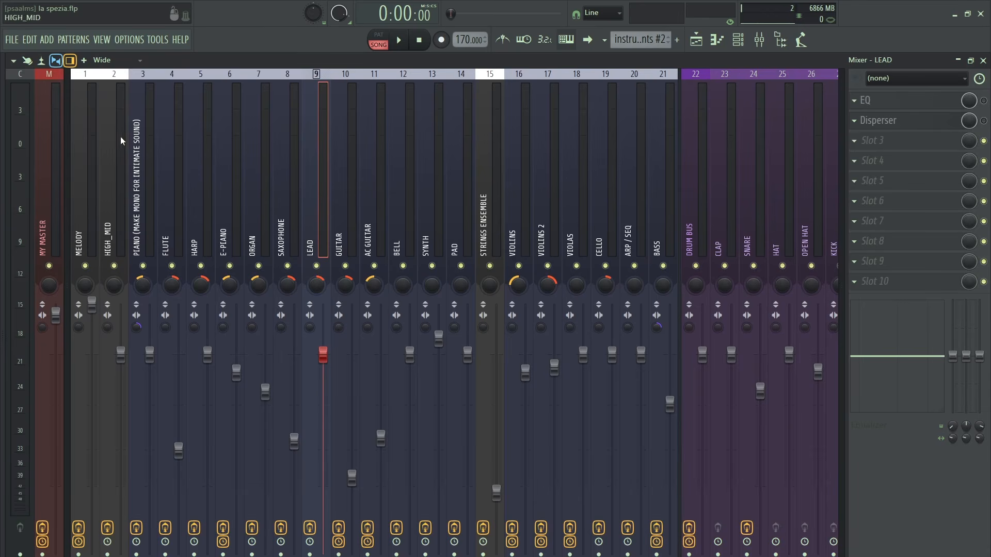
scroll(316, 170, "down", 5)
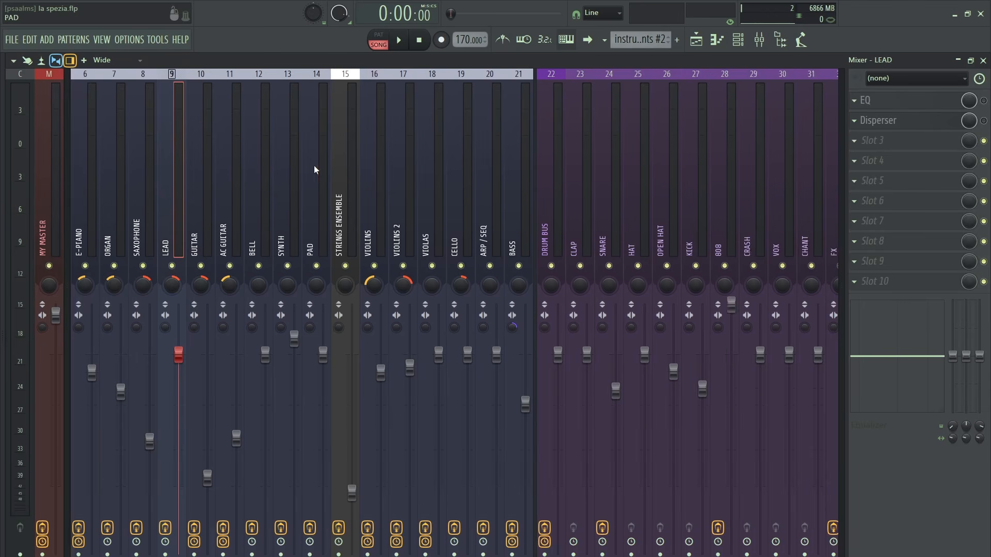
scroll(316, 169, "up", 5)
left_click(959, 61)
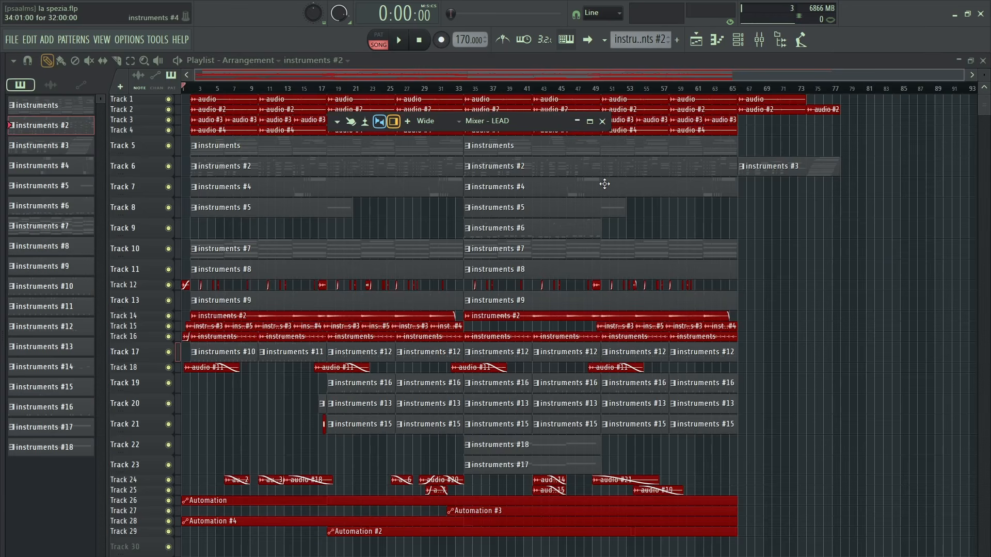
left_click(602, 121)
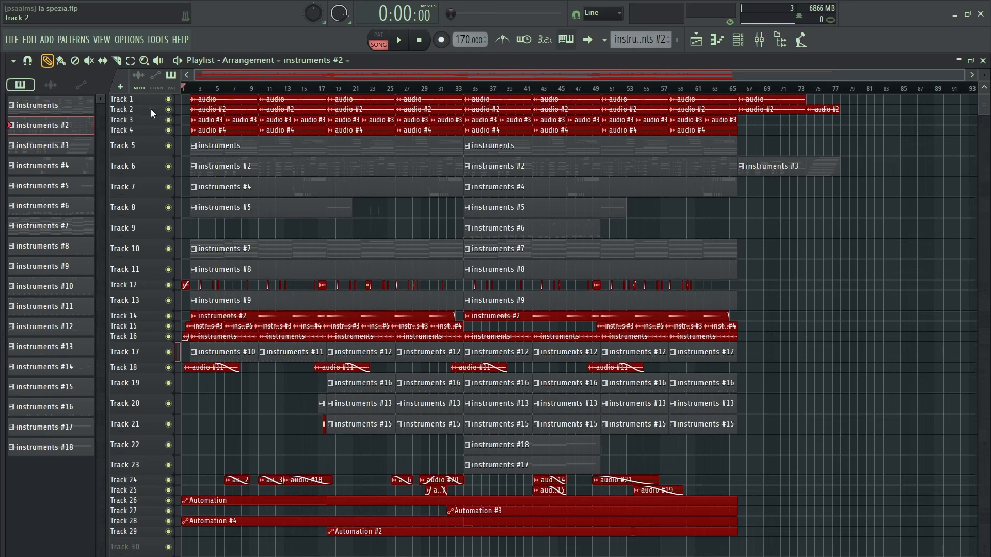
left_click(81, 84)
left_click(32, 86)
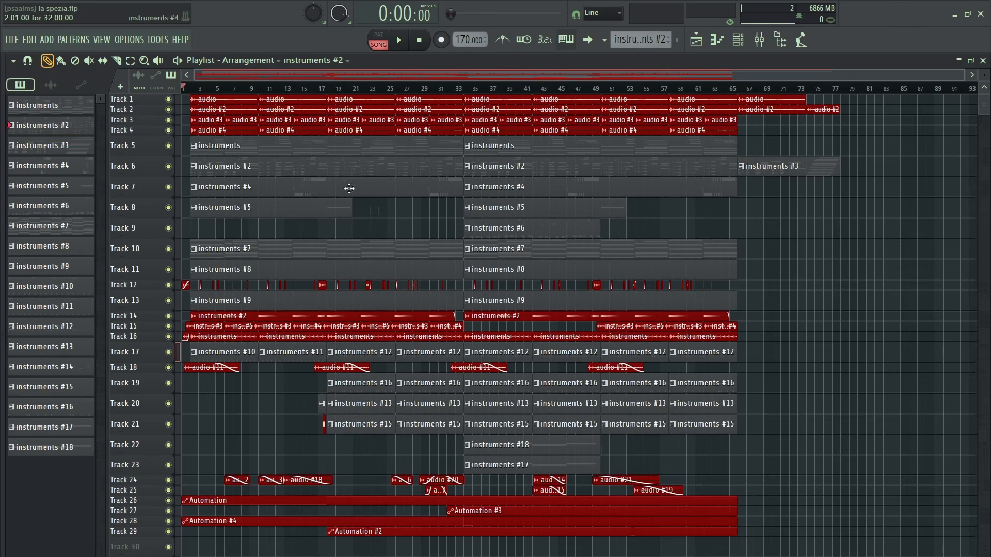
scroll(216, 88, "up", 1)
scroll(216, 87, "up", 2)
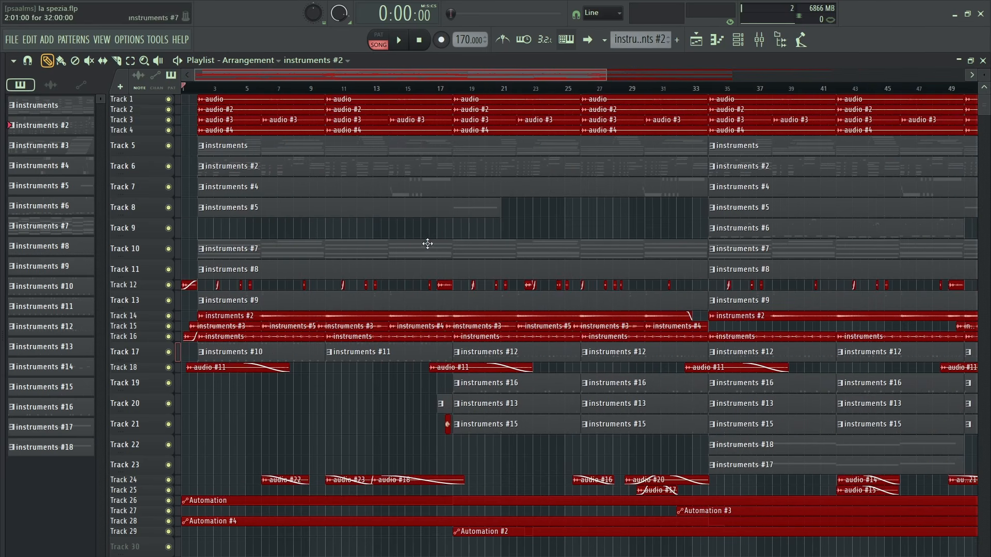
scroll(208, 85, "down", 3)
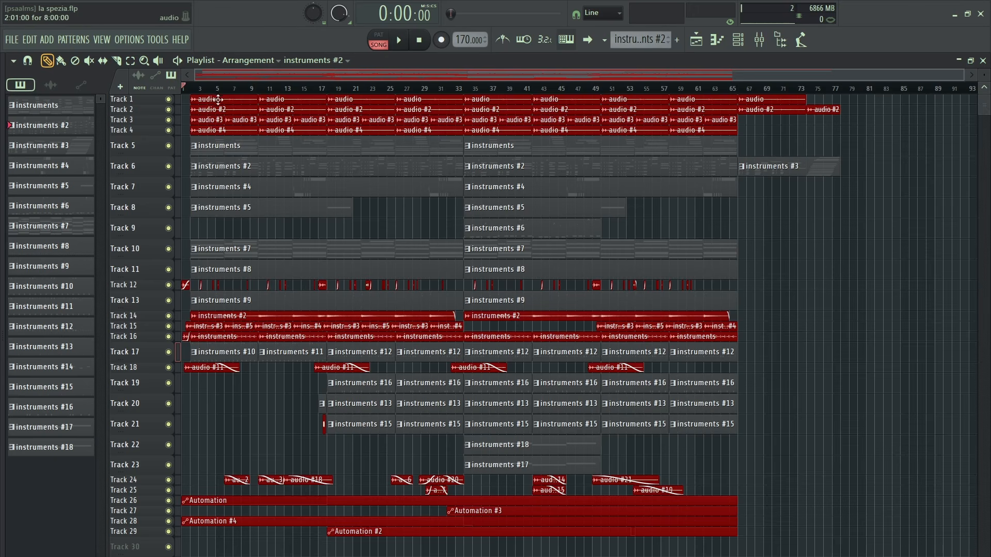
scroll(222, 79, "up", 2)
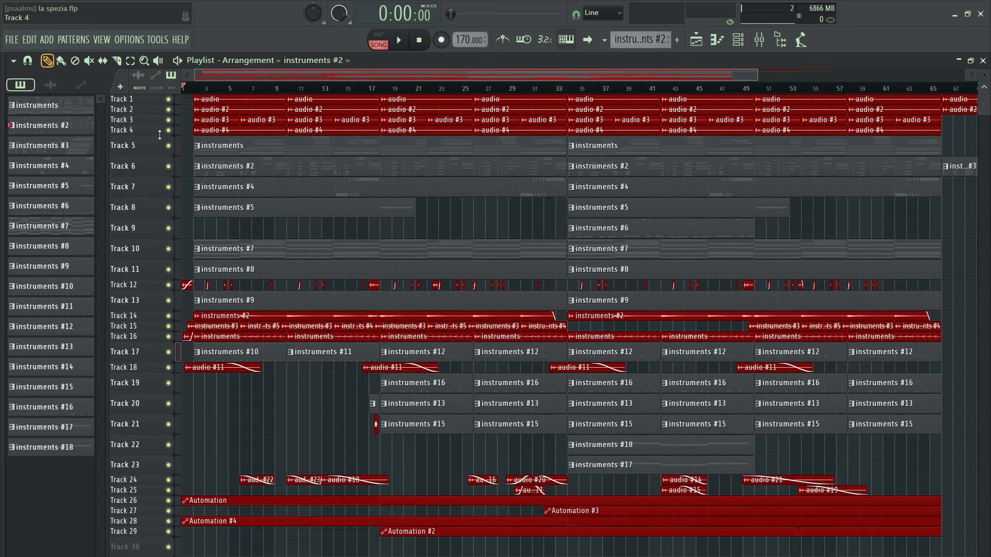
Open the first instruments clip on Track 5 in the piano roll and switch playback to pattern mode
left_click(197, 91)
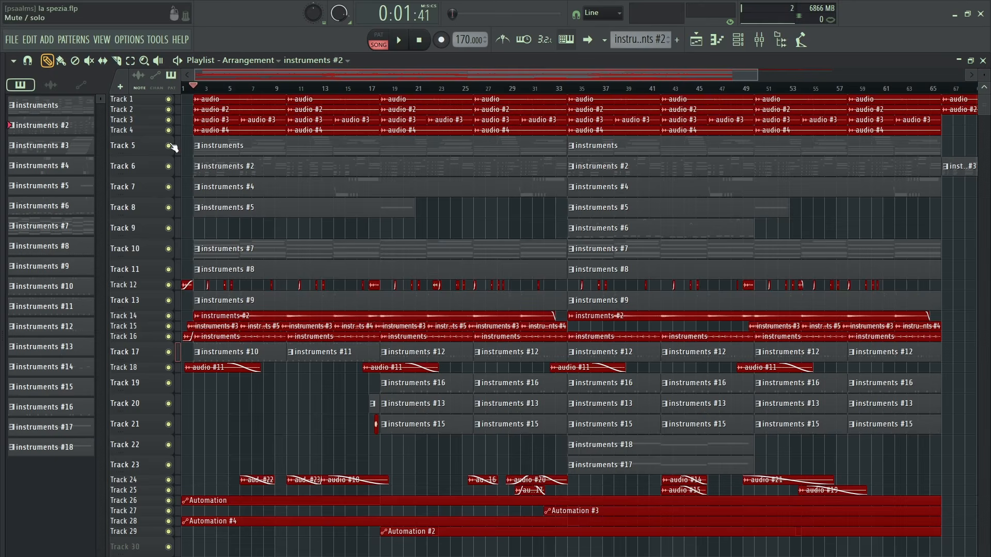
double_click(222, 146)
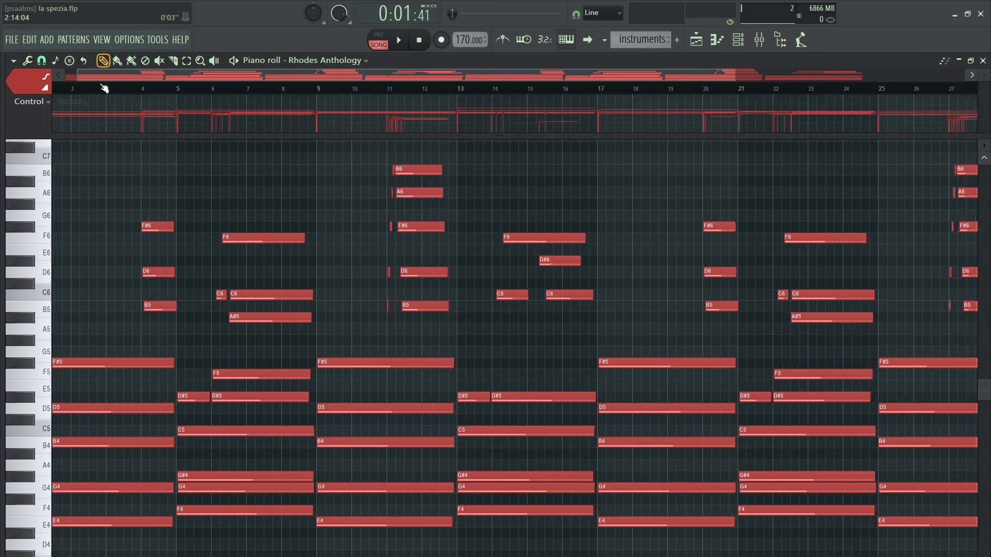
scroll(104, 89, "up", 4)
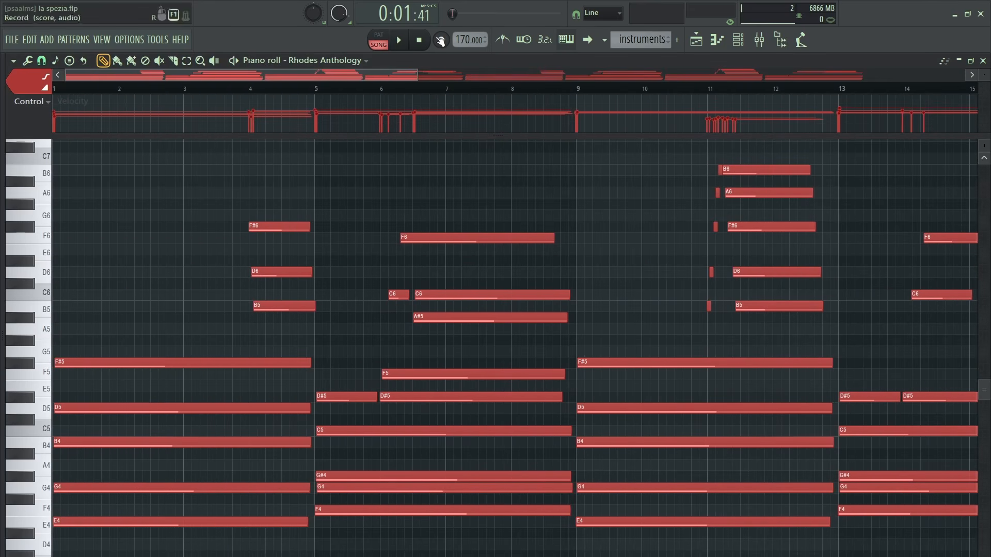
left_click(378, 39)
scroll(123, 91, "down", 2)
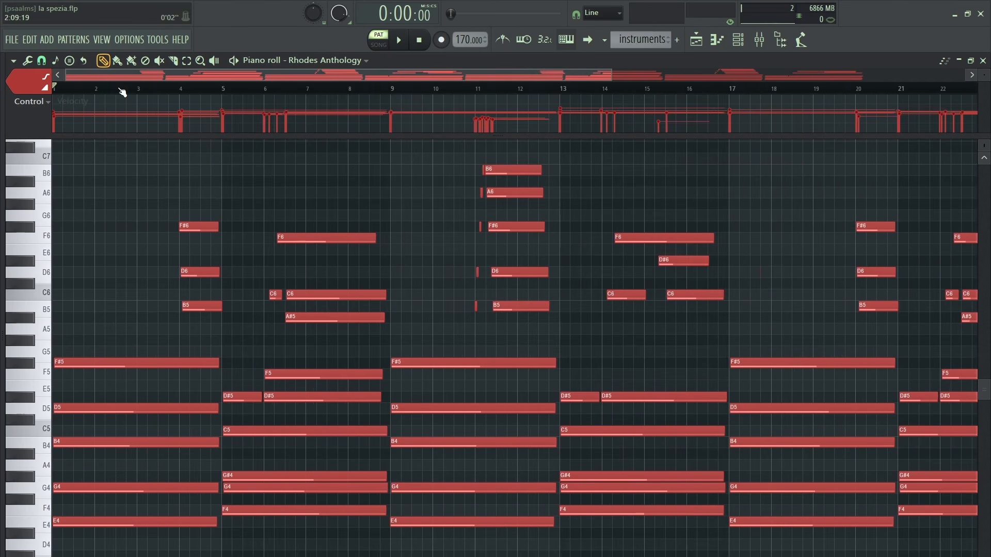
scroll(122, 91, "down", 2)
Bring up the Rhodes Anthology instrument from the channel rack to examine its preset and effect settings
left_click(750, 46)
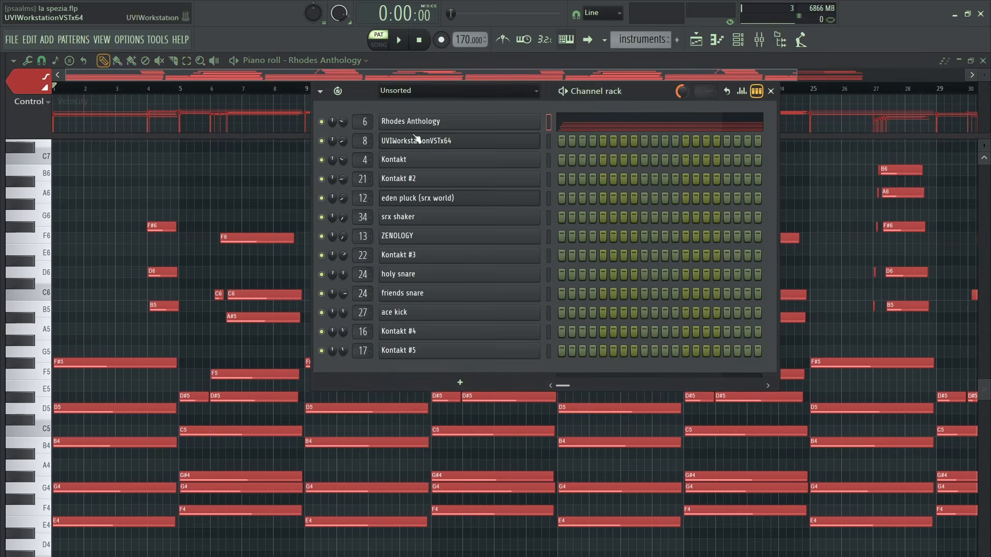
left_click(426, 123)
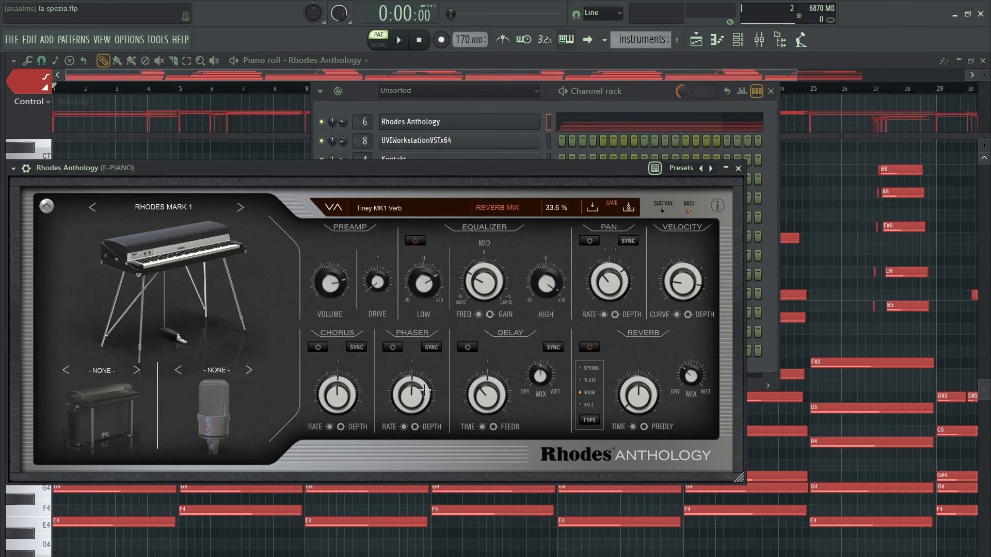
left_click(803, 185)
key("ctrl+z")
Play the Rhodes Anthology chord pattern from its beginning and stop it after listening
scroll(113, 89, "up", 4)
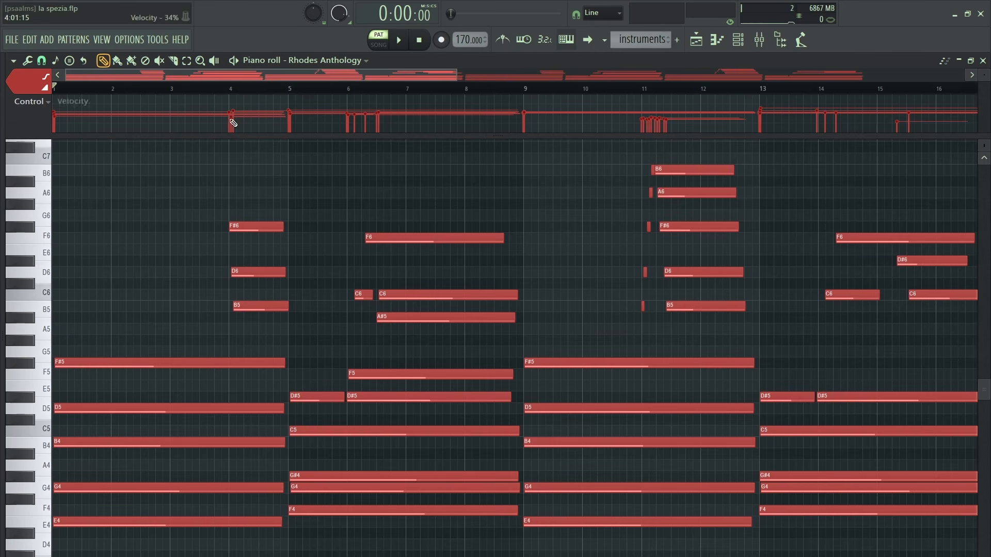
key("space")
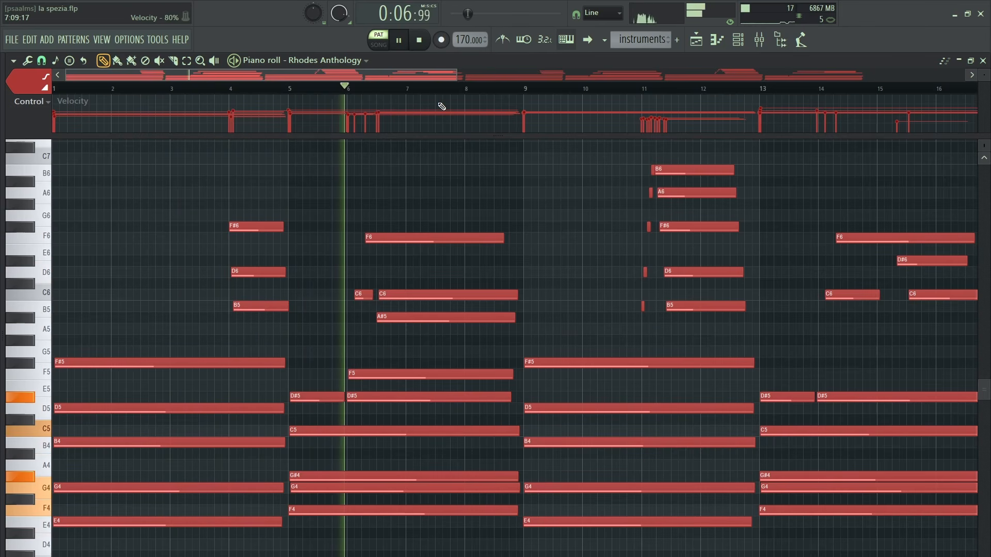
scroll(491, 93, "down", 5)
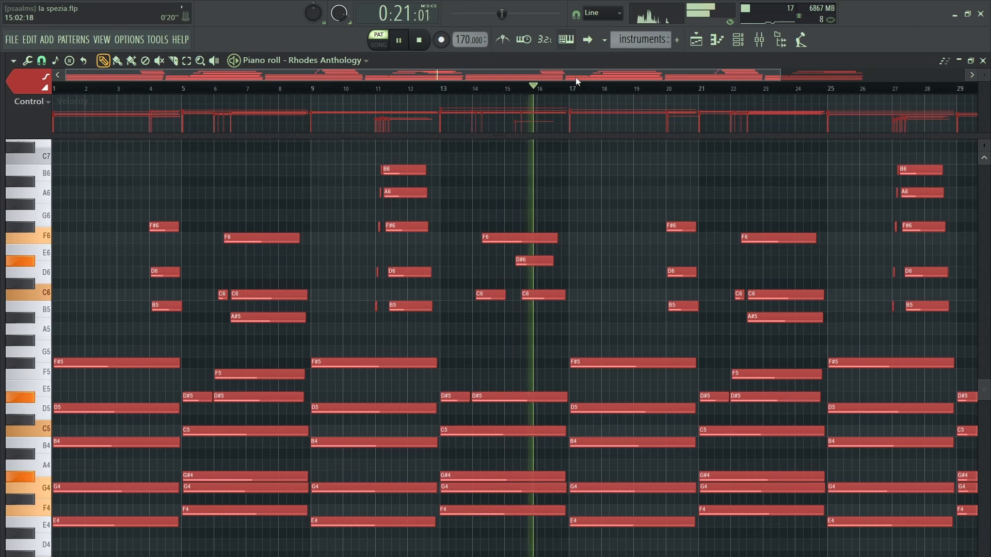
key("space")
scroll(591, 87, "down", 2)
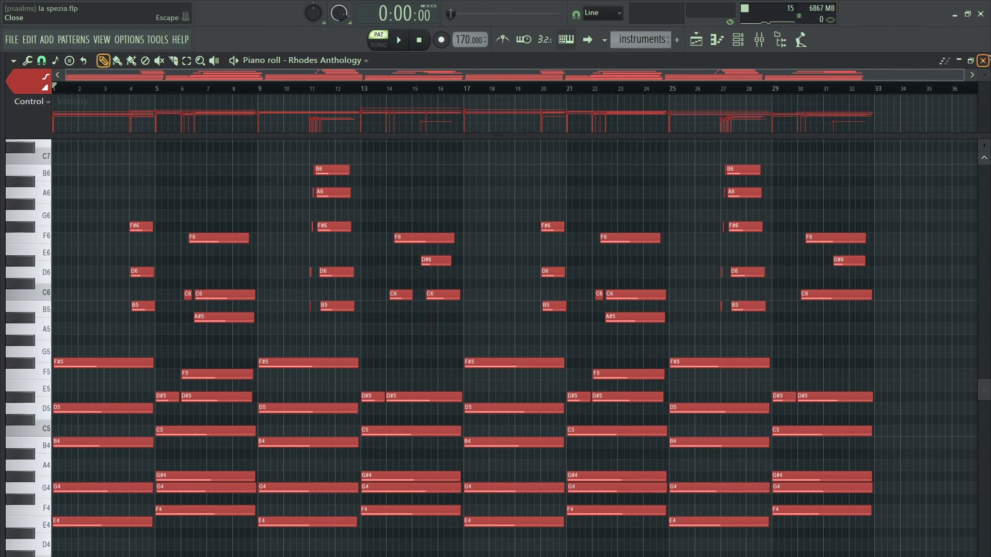
Return to the playlist, place the song position at bar 2, and open Track 6's first instruments #2 clip in the piano roll
left_click(982, 61)
left_click(726, 170)
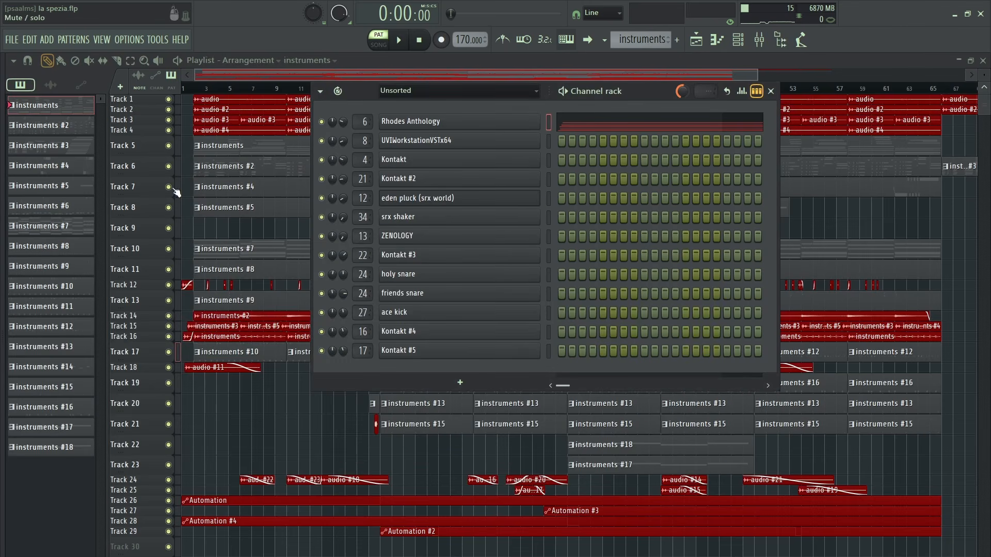
left_click(198, 91)
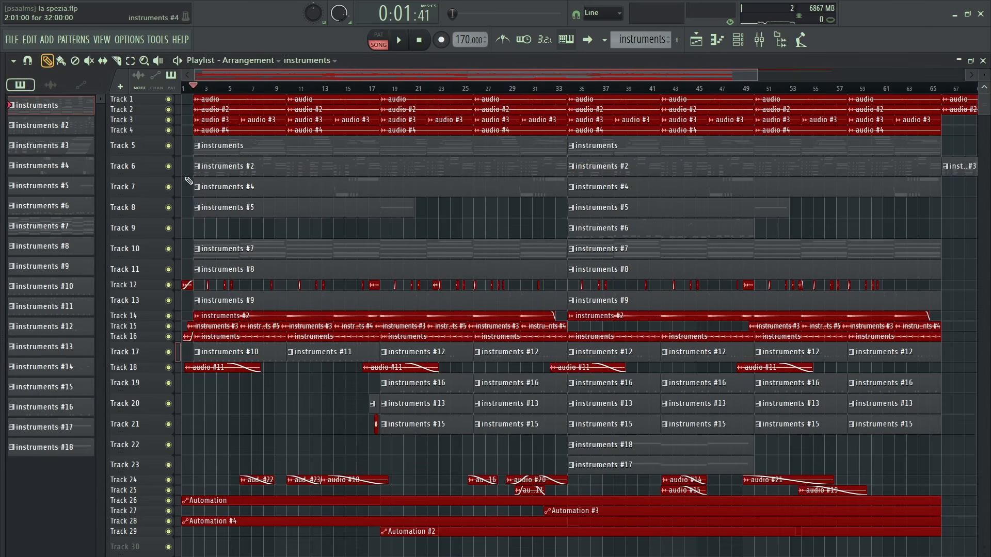
double_click(224, 164)
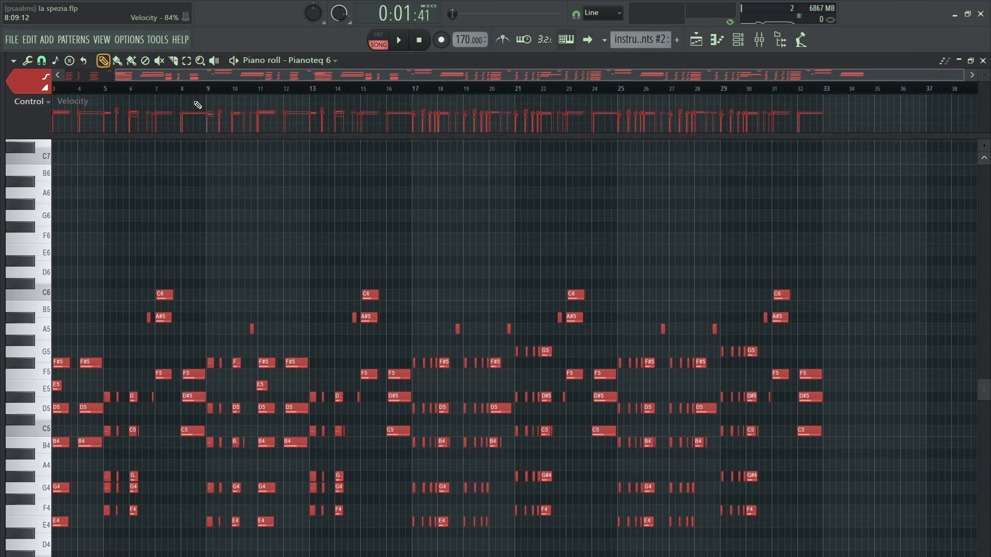
scroll(143, 243, "up", 2)
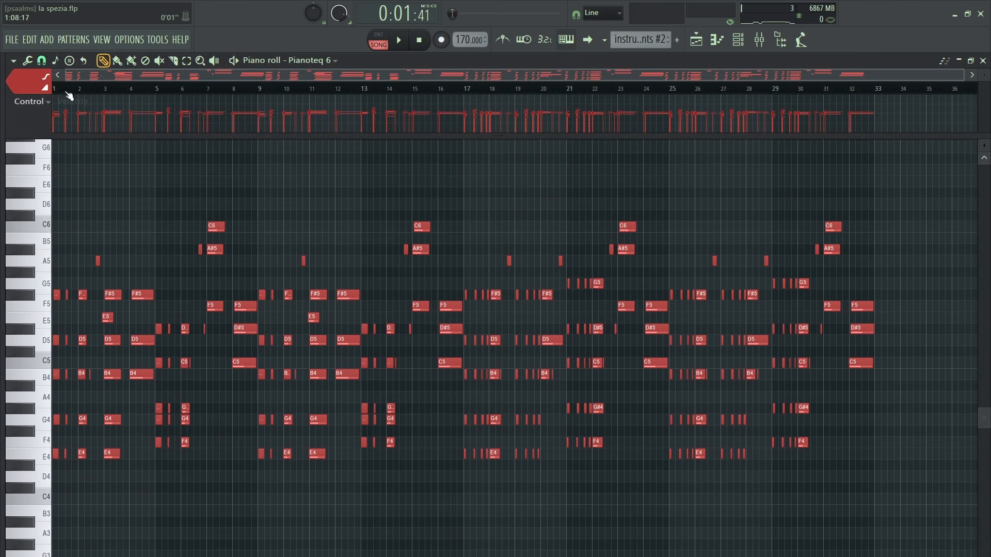
Switch playback to pattern mode and bring up the Pianoteq 6 instrument from the channel rack to examine its preset and settings
scroll(79, 90, "up", 2)
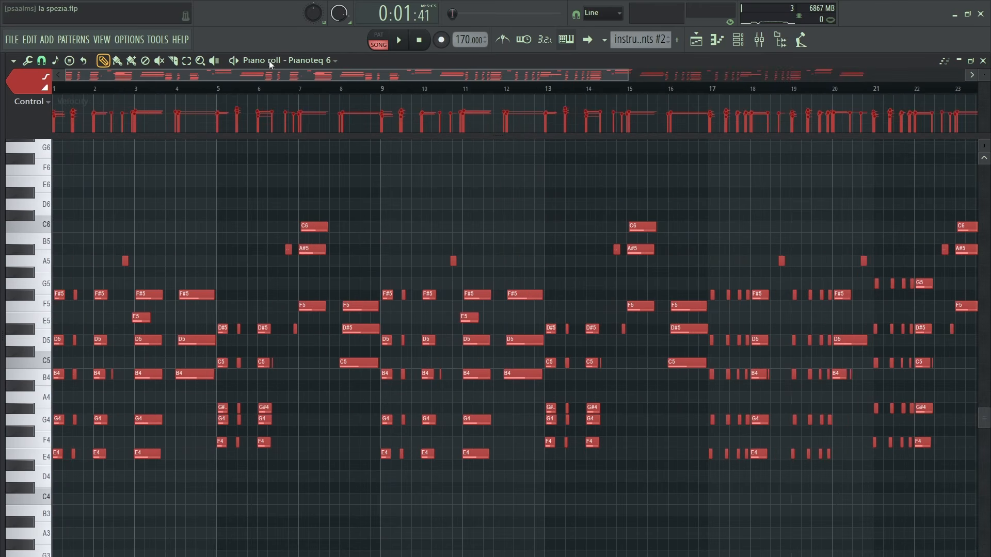
key("l")
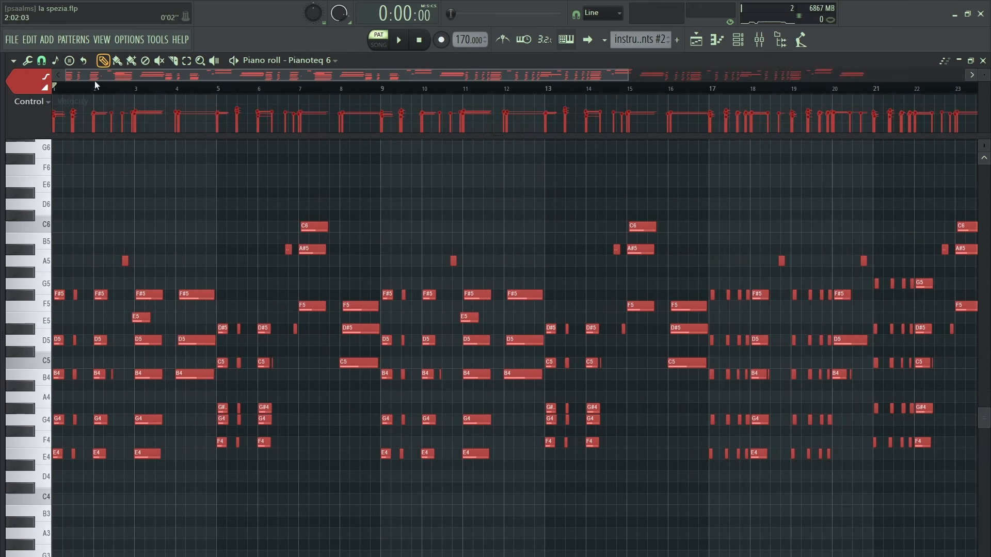
left_click(738, 40)
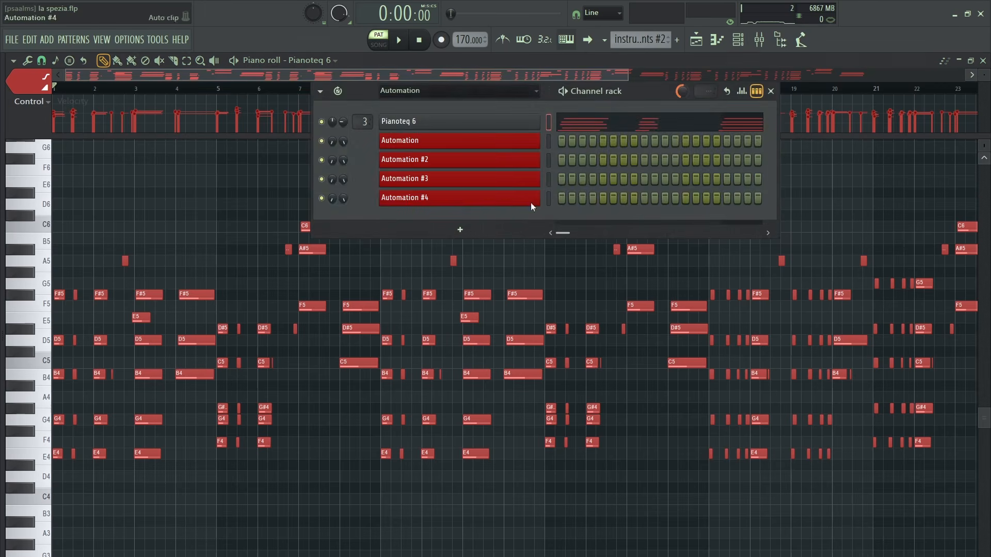
left_click(421, 123)
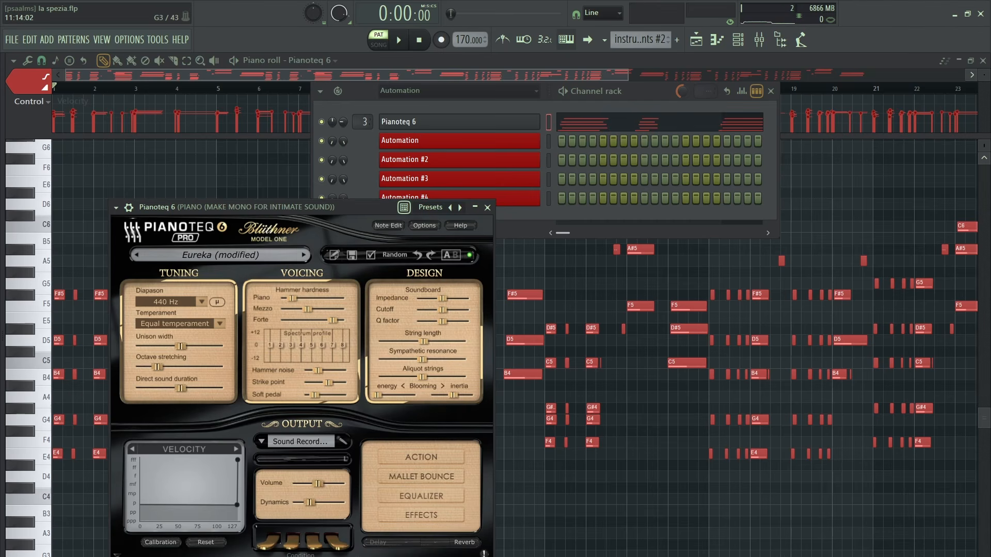
left_click(126, 118)
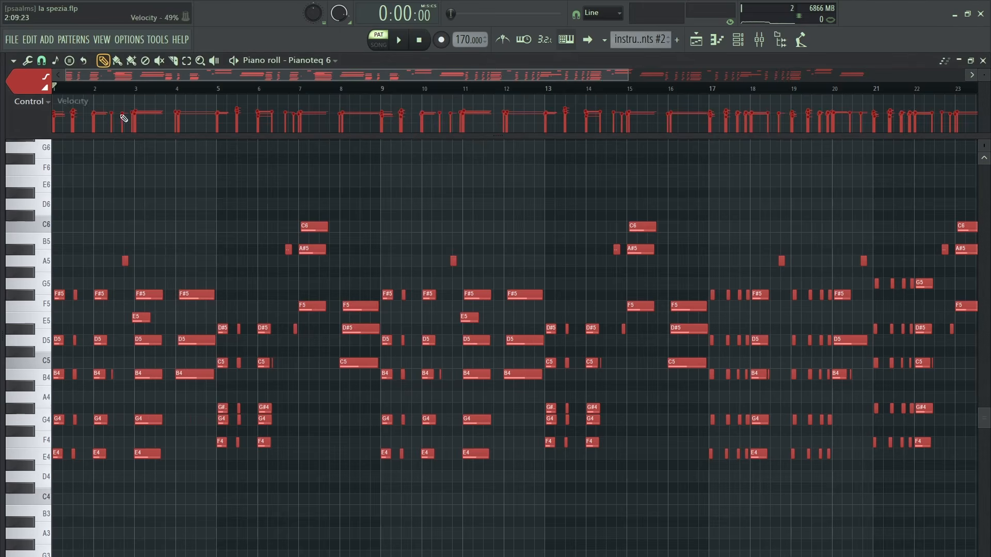
Play the Pianoteq 6 chord pattern from its beginning and stop it after the first few bars
scroll(183, 251, "up", 1)
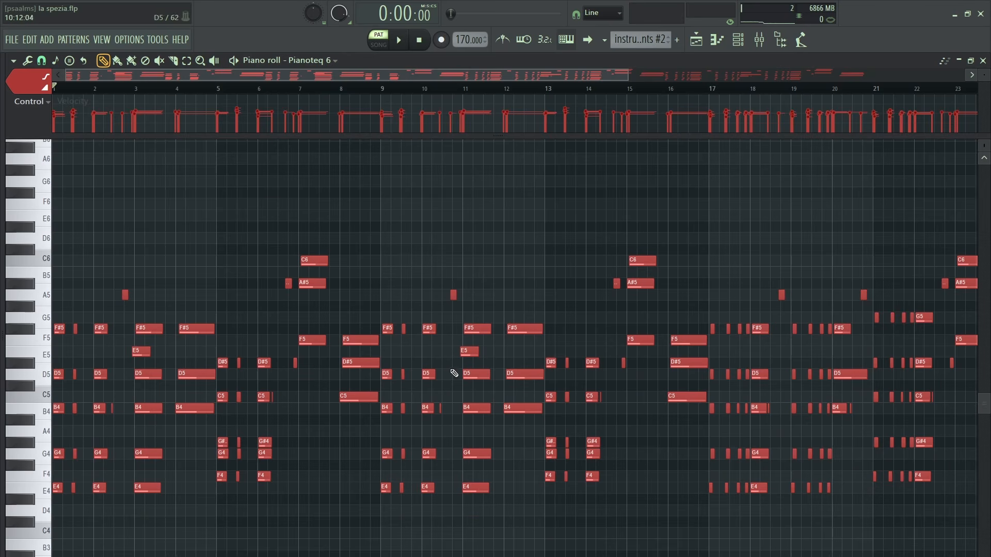
scroll(467, 94, "down", 2)
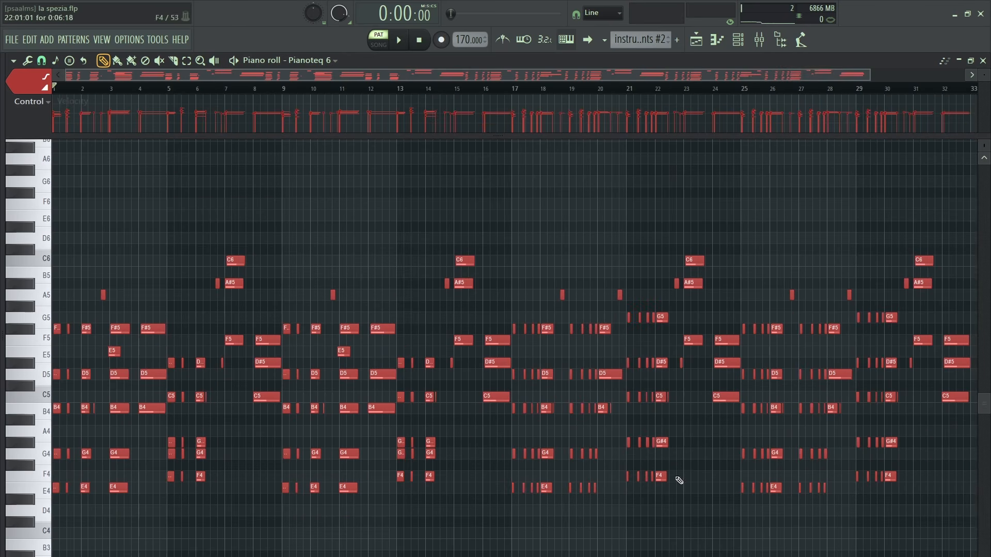
scroll(95, 88, "up", 2)
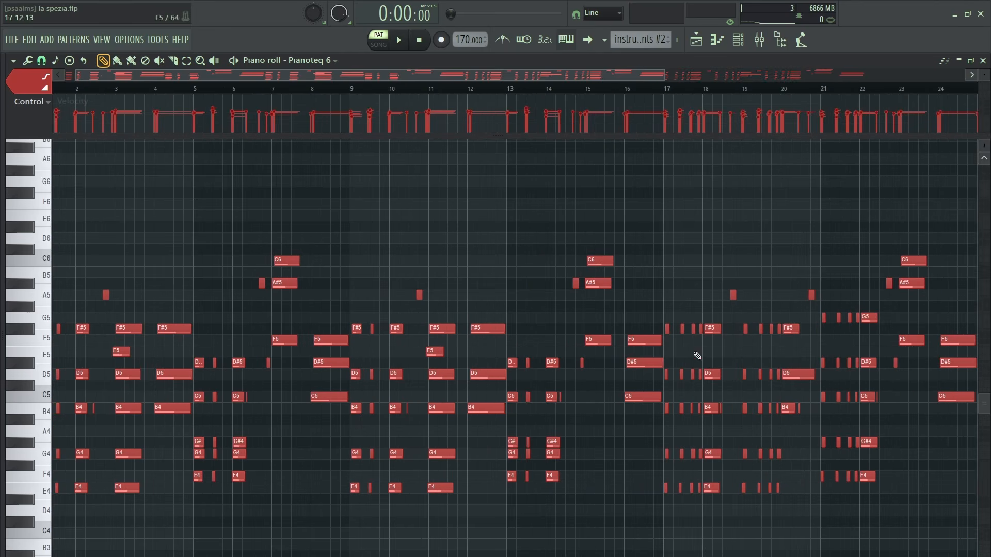
left_click(58, 89)
left_click_drag(63, 89, 2, 100)
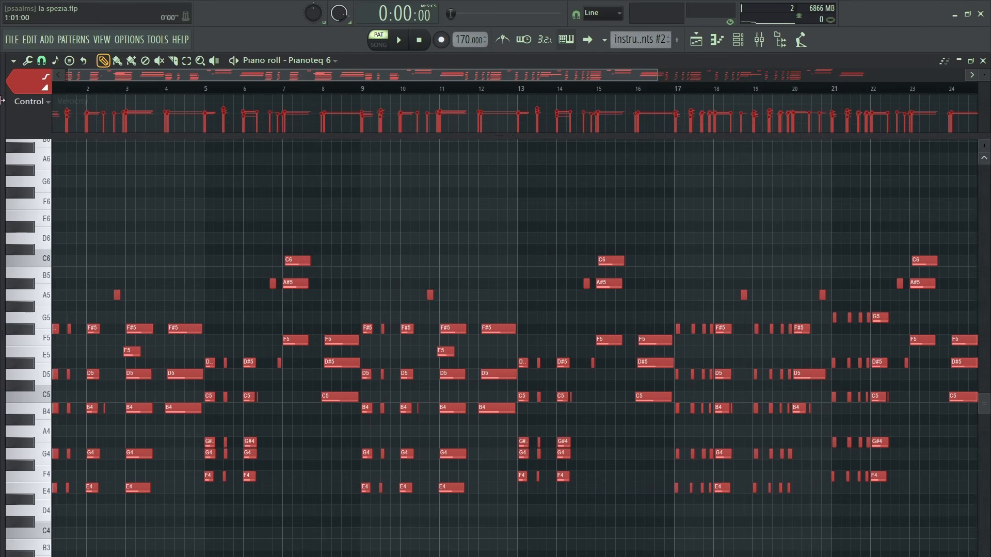
scroll(80, 87, "down", 2)
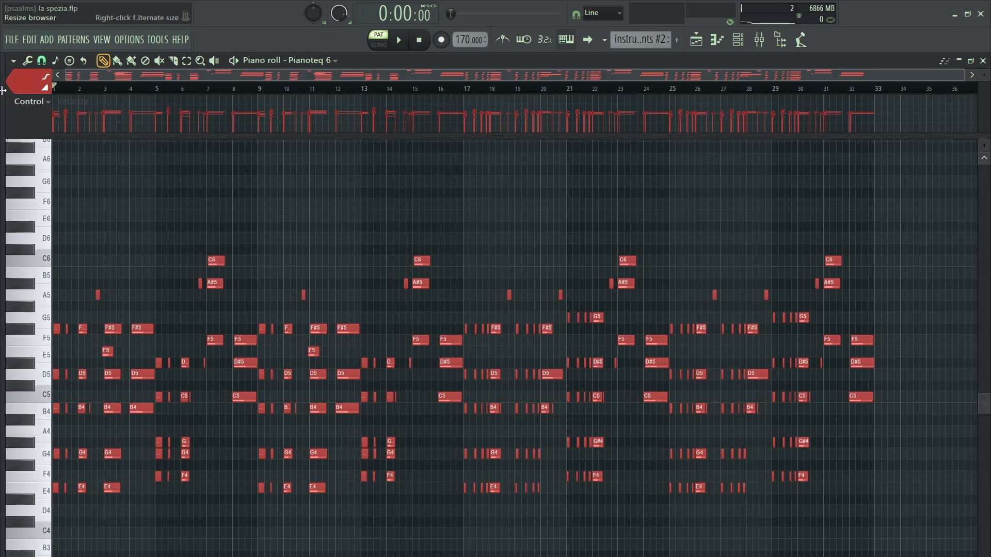
key("space")
scroll(95, 88, "up", 1)
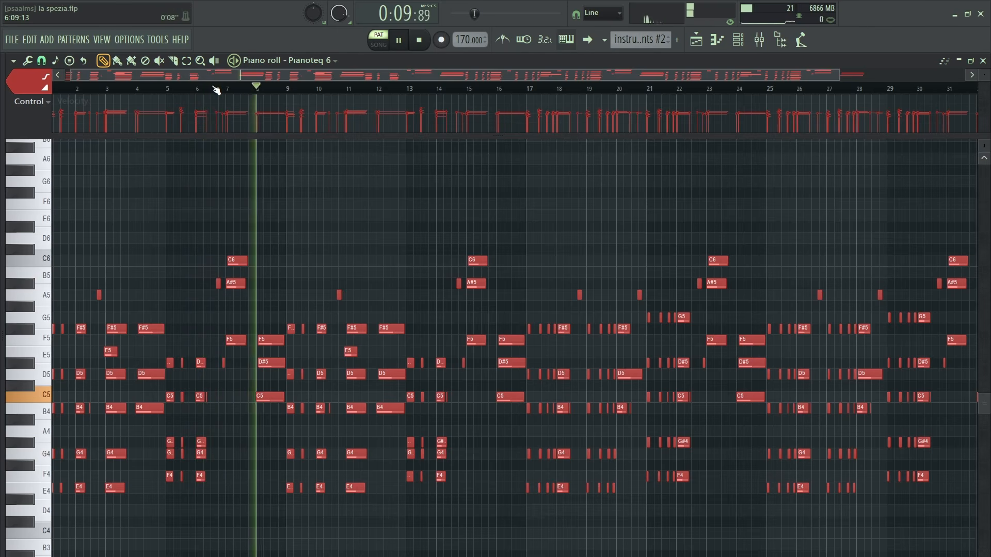
key("space")
scroll(216, 89, "down", 1)
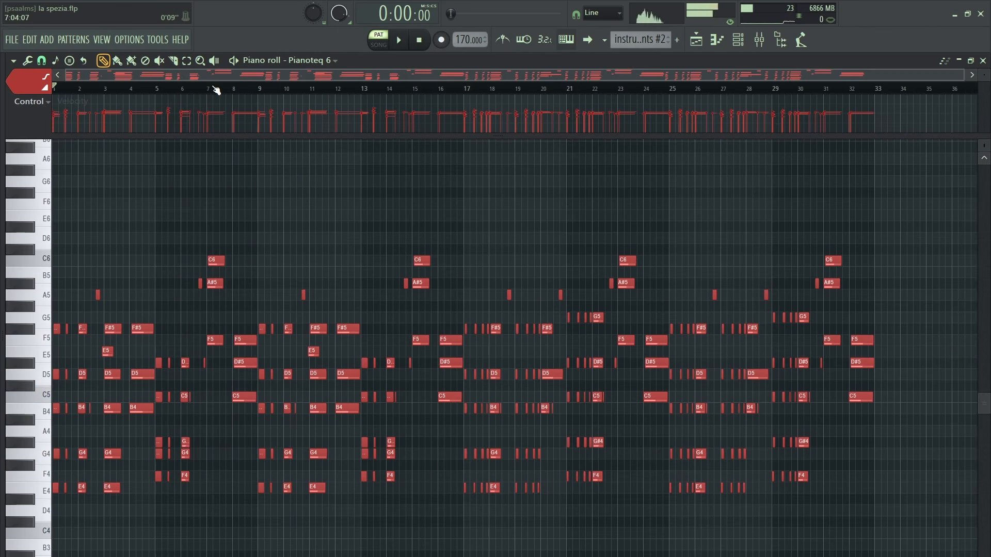
Place the pattern position at bar 17, play the second half's repeated chords and stop after listening
left_click(467, 88)
scroll(485, 88, "up", 1)
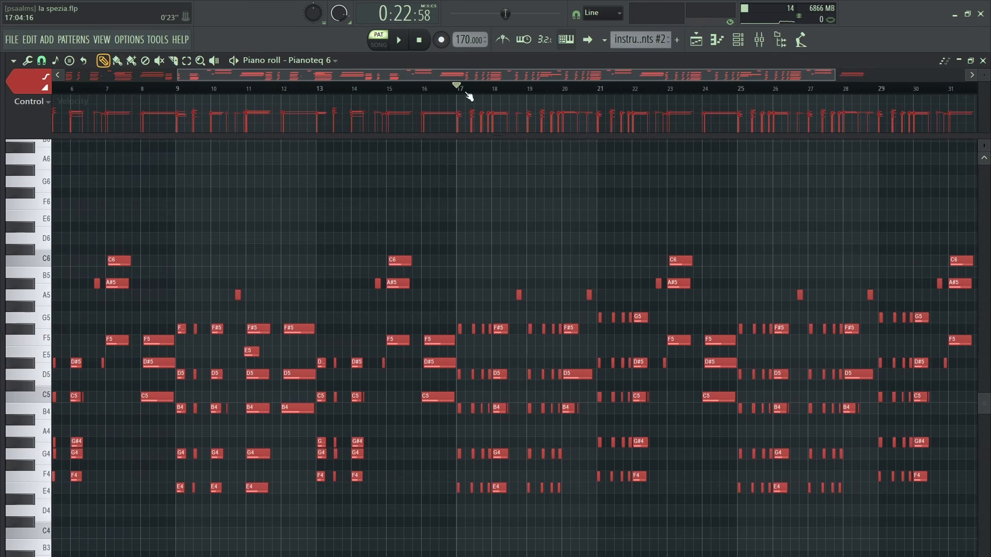
scroll(459, 89, "up", 1)
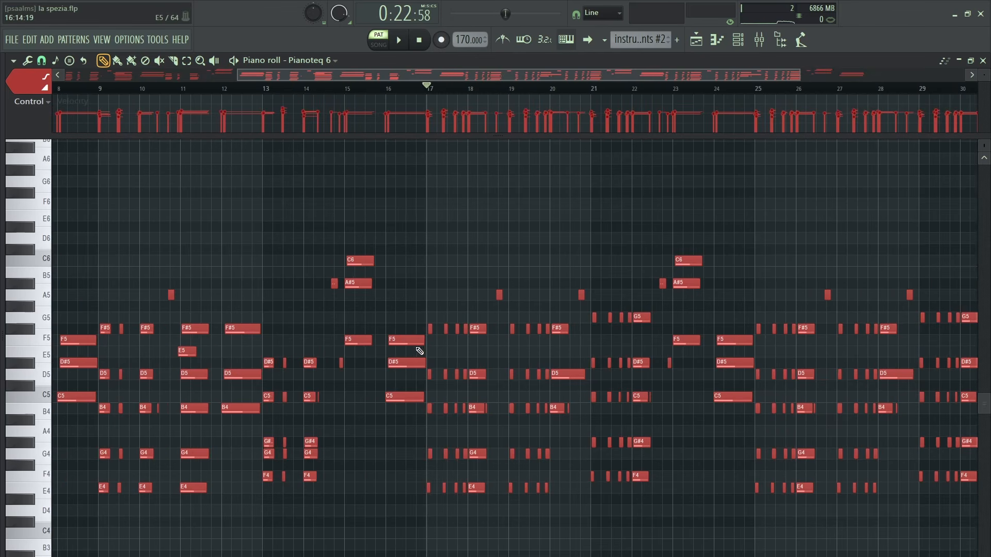
key("space")
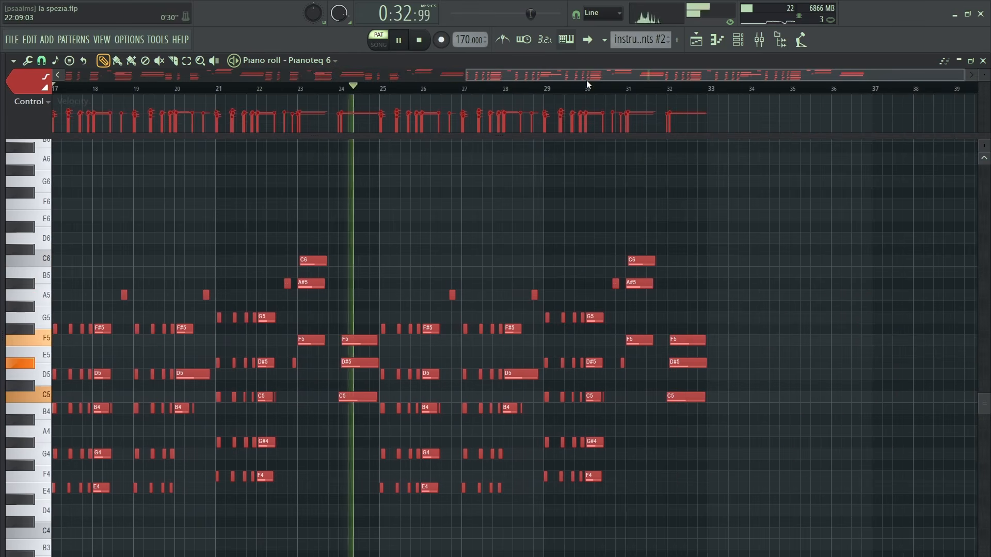
scroll(585, 85, "down", 3)
key("space")
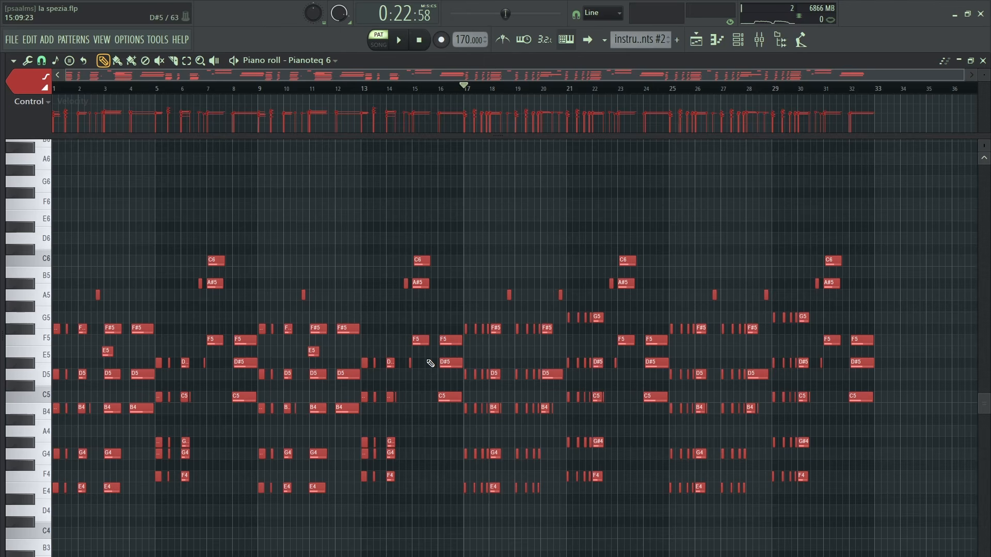
Change the piano roll's note snapping and nudge the D5 note of bar 17's second chord slightly earlier
scroll(482, 91, "up", 10)
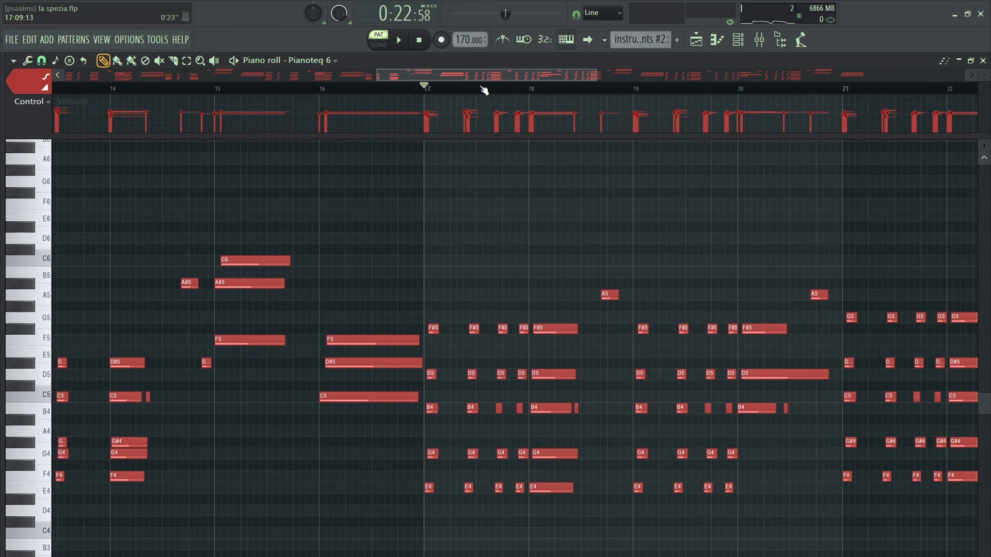
scroll(484, 89, "up", 2)
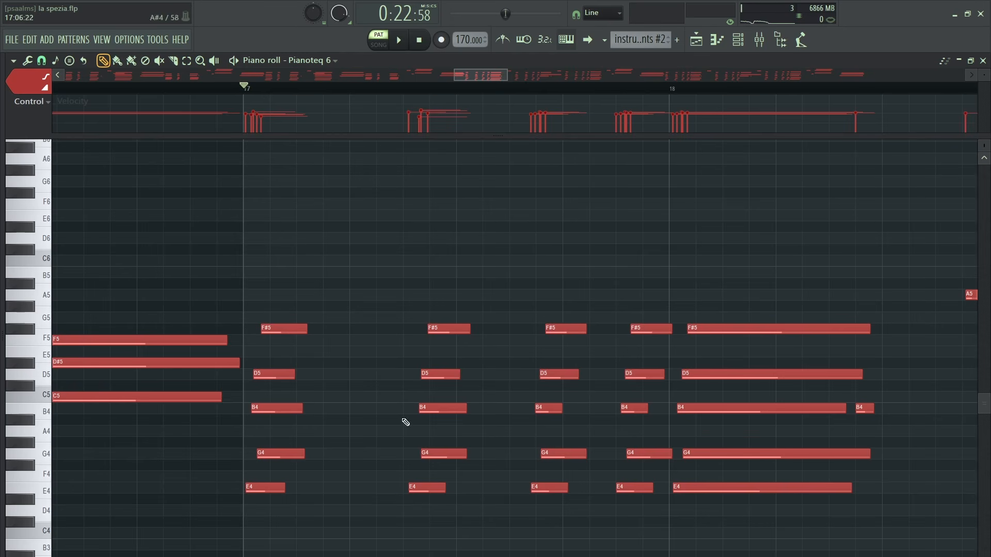
scroll(122, 77, "down", 3)
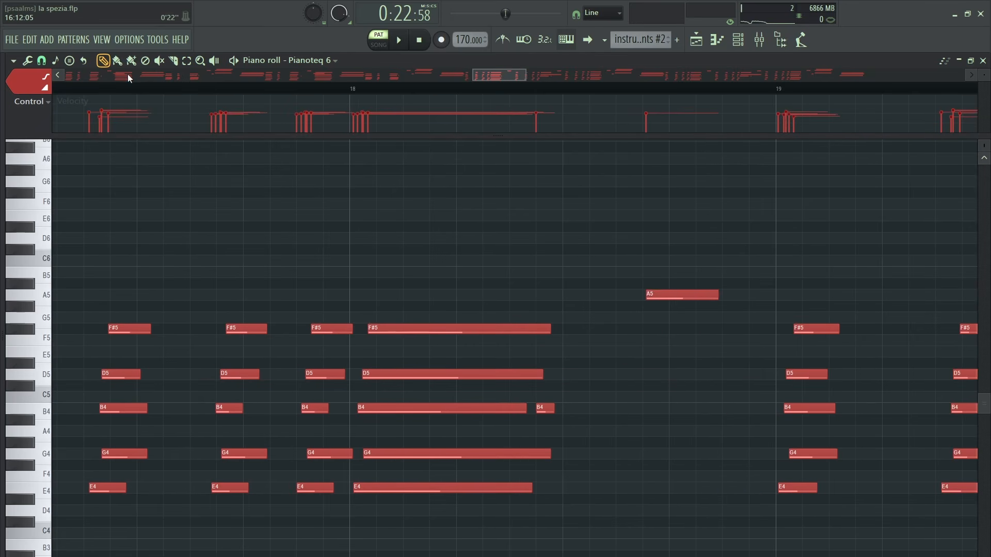
left_click_drag(501, 74, 470, 70)
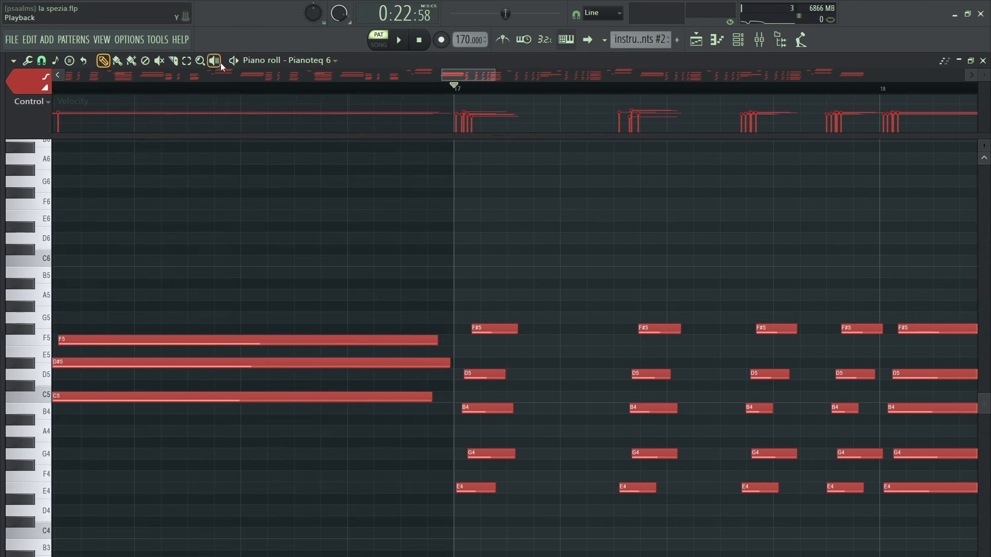
left_click(42, 62)
left_click(48, 121)
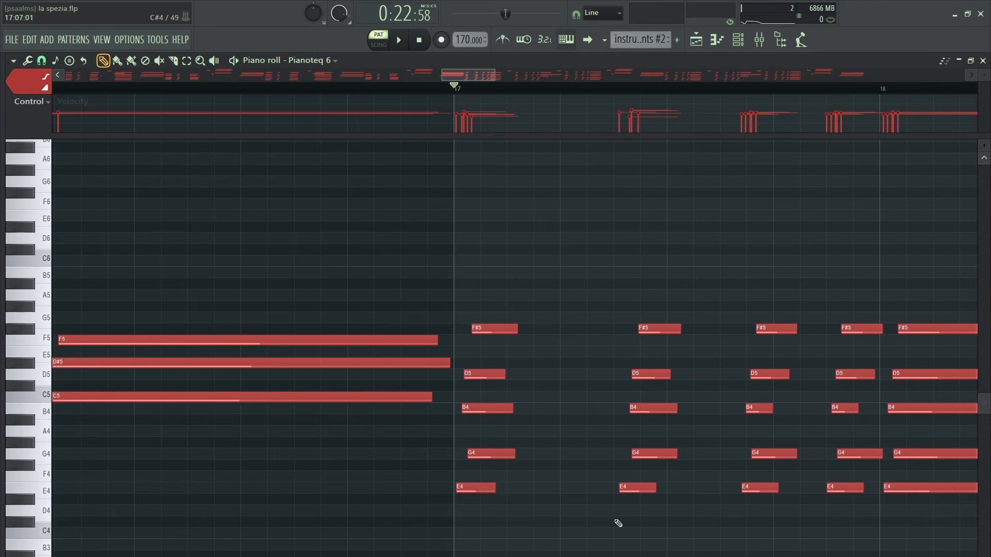
left_click(648, 372)
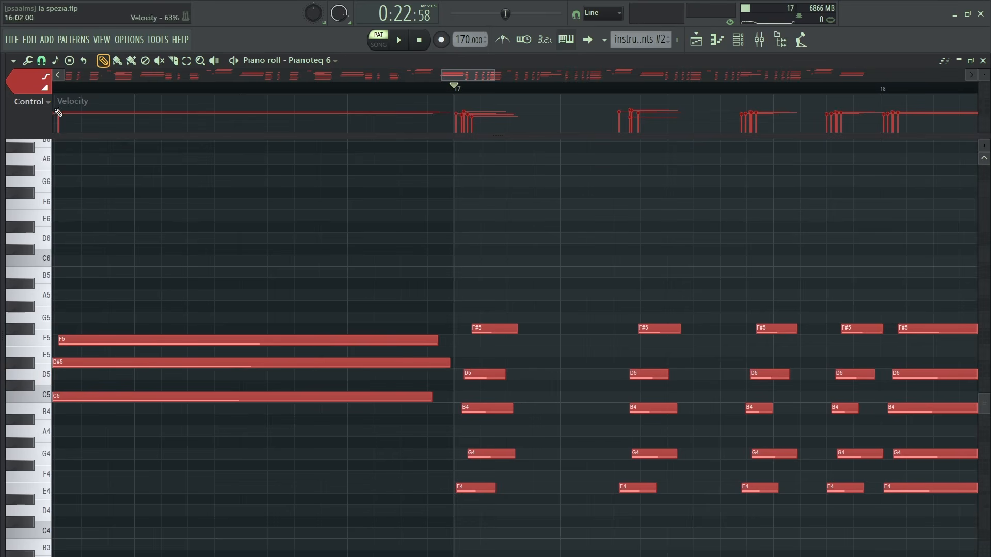
Dismiss the piano roll's editing tools and change the note snapping setting again
left_click(27, 62)
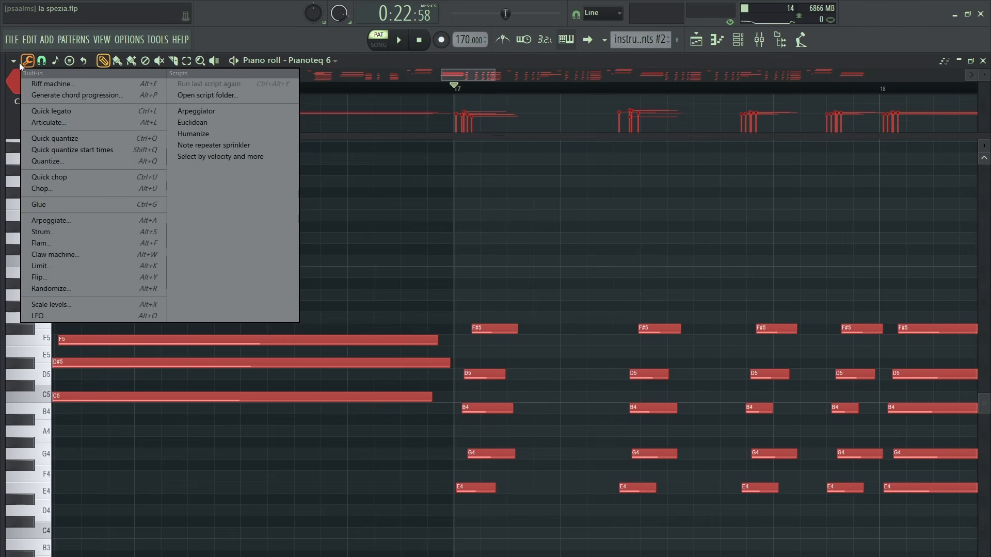
left_click(565, 263)
scroll(476, 91, "down", 3)
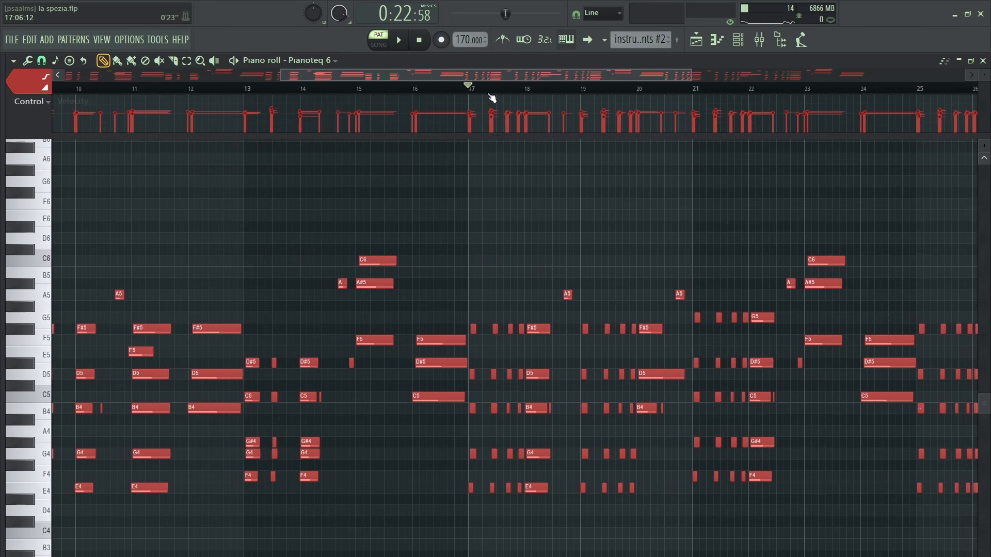
scroll(491, 94, "up", 3)
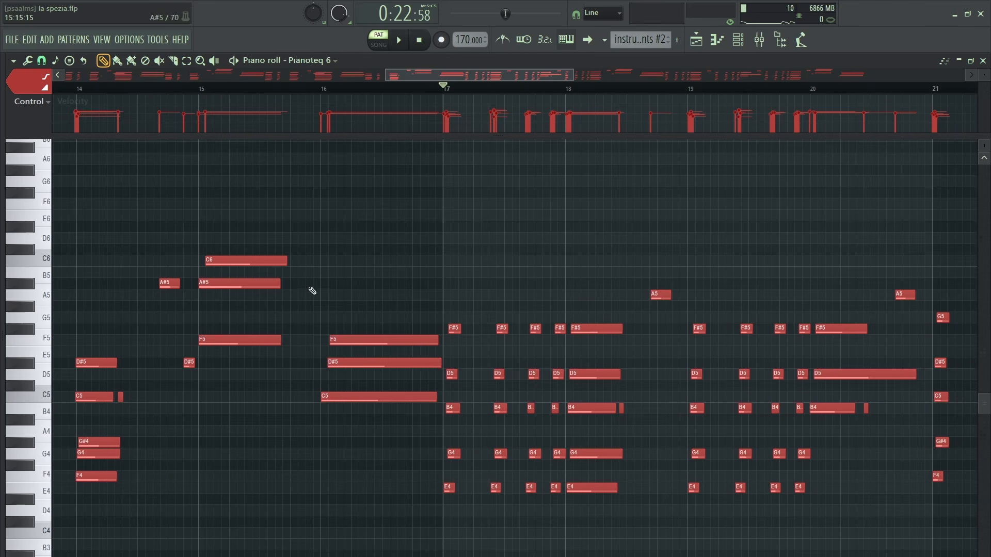
left_click(41, 60)
left_click(58, 74)
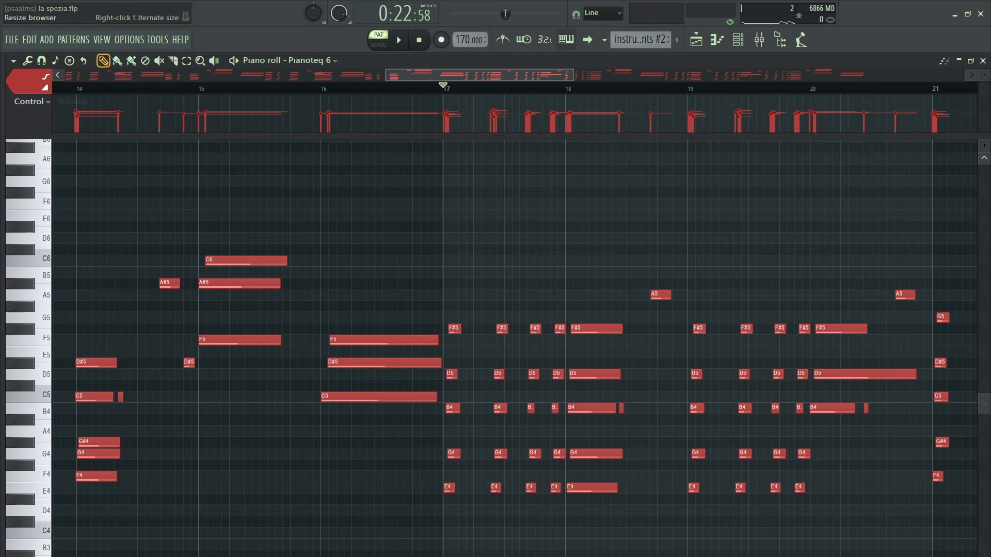
Audition the staggered chord at bar 18 briefly and return the pattern position to its beginning
scroll(435, 85, "down", 2)
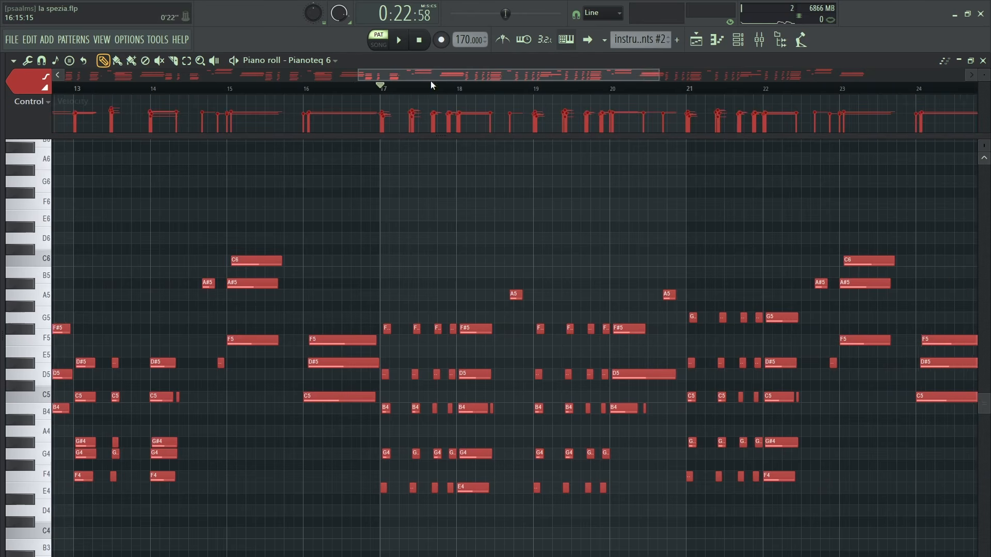
scroll(436, 90, "up", 4)
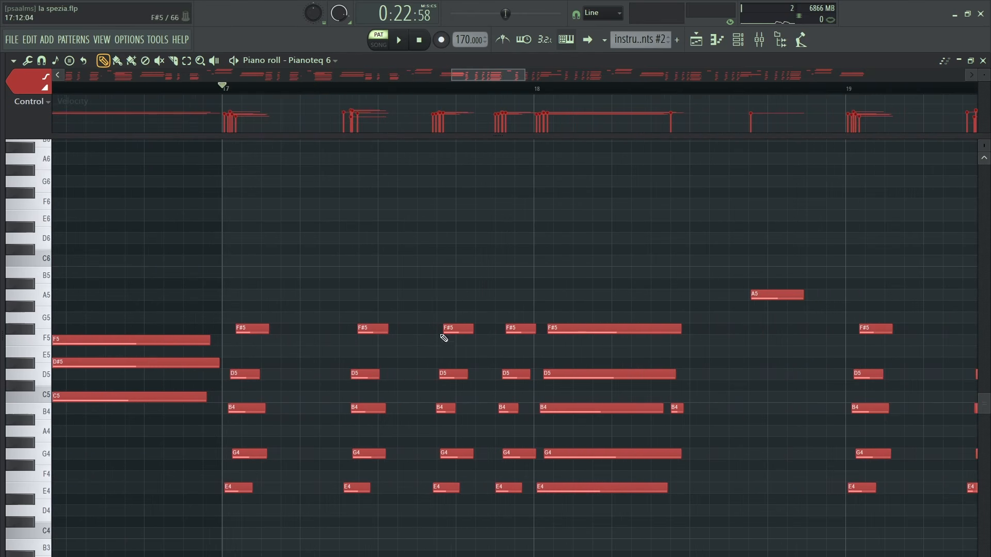
scroll(697, 115, "up", 2)
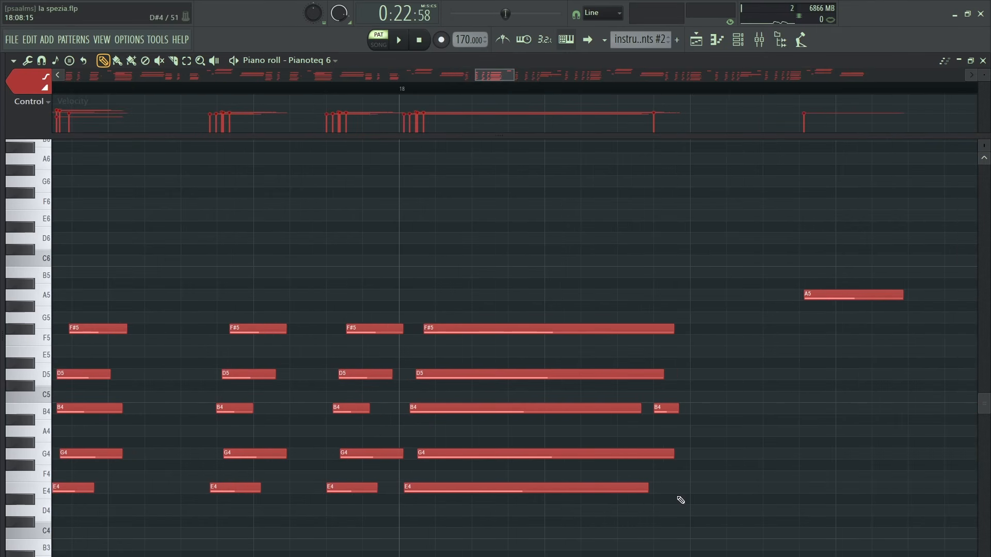
left_click(405, 88)
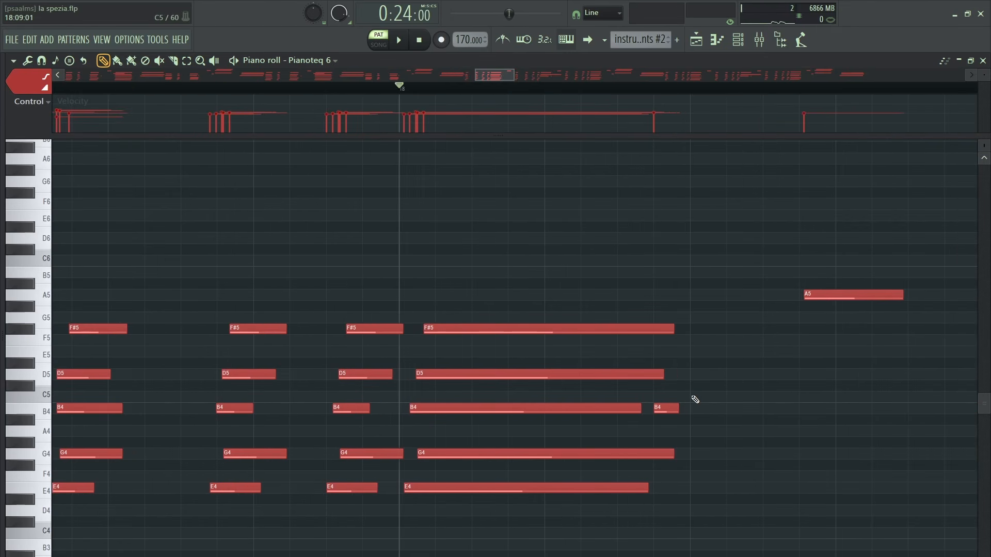
key("space")
key("space")
scroll(495, 96, "down", 7)
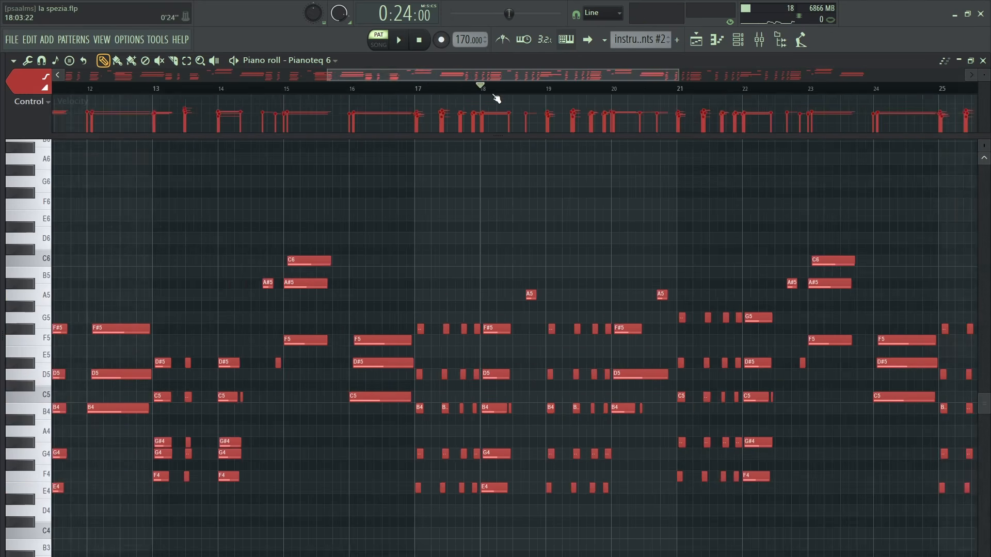
scroll(495, 97, "down", 5)
left_click_drag(166, 89, 54, 89)
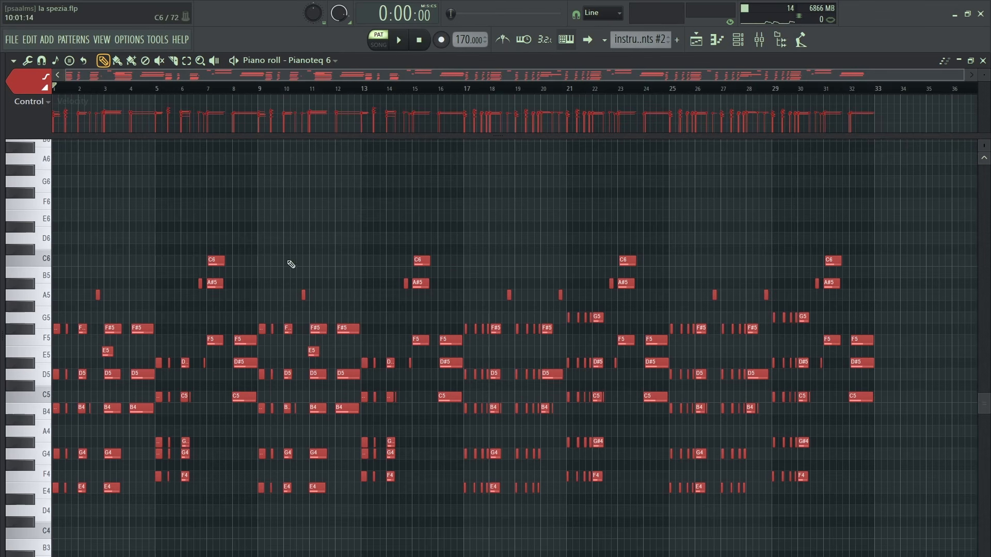
Return to the playlist in song mode with the instrument windows closed and place the song position at bar 2
left_click(983, 61)
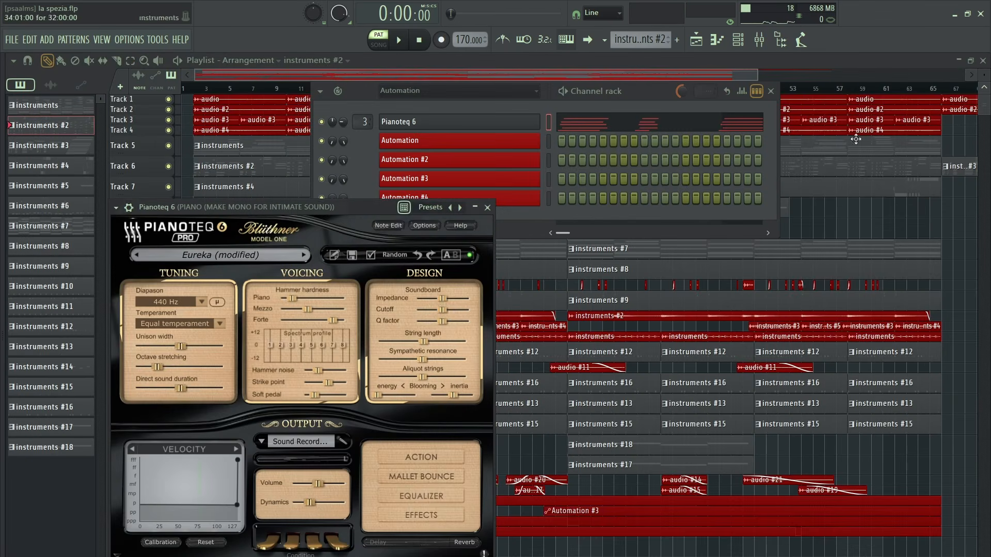
left_click_drag(206, 90, 194, 92)
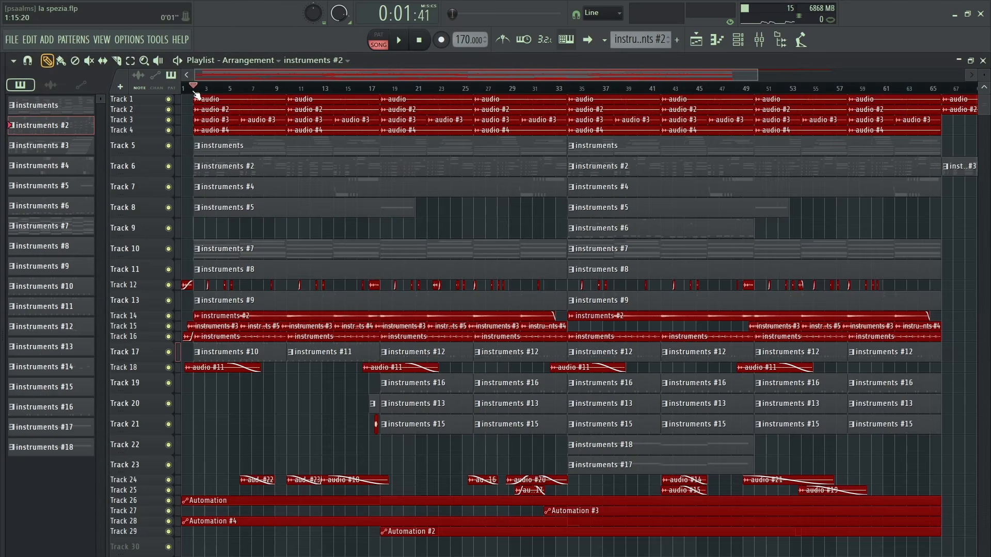
scroll(196, 93, "up", 2)
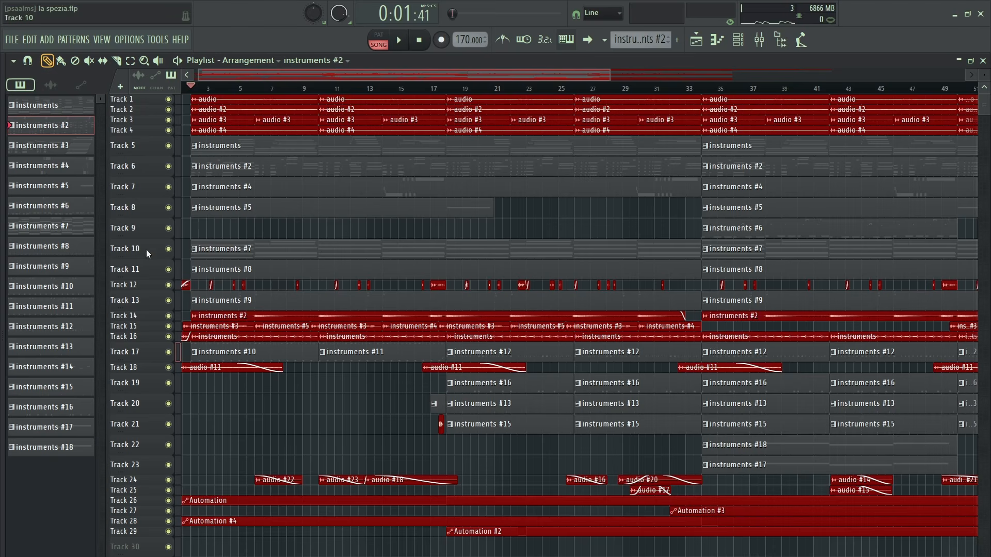
Open the instruments #7 pattern from track 10 in pattern mode and show the SRX World settings of its eden pluck channel
double_click(266, 249)
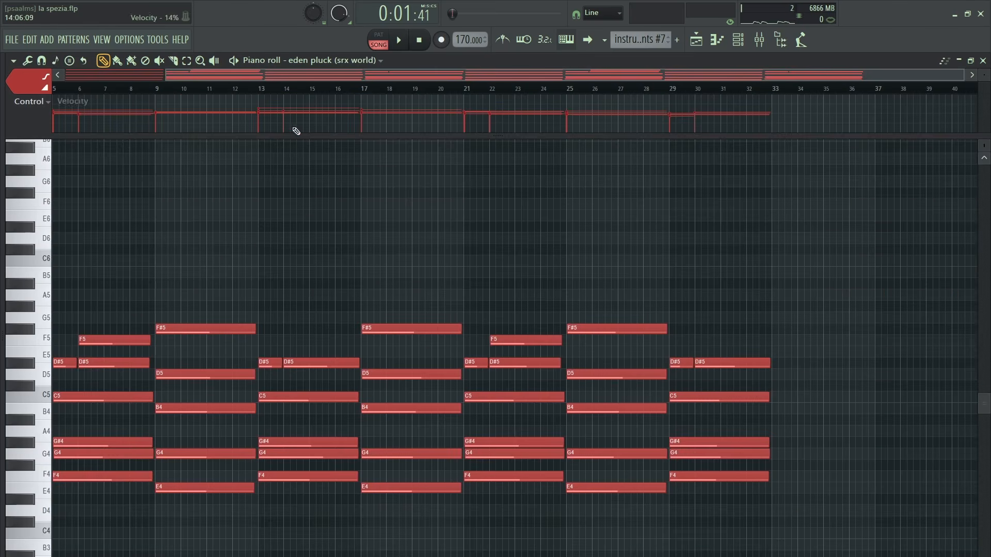
scroll(88, 92, "up", 3)
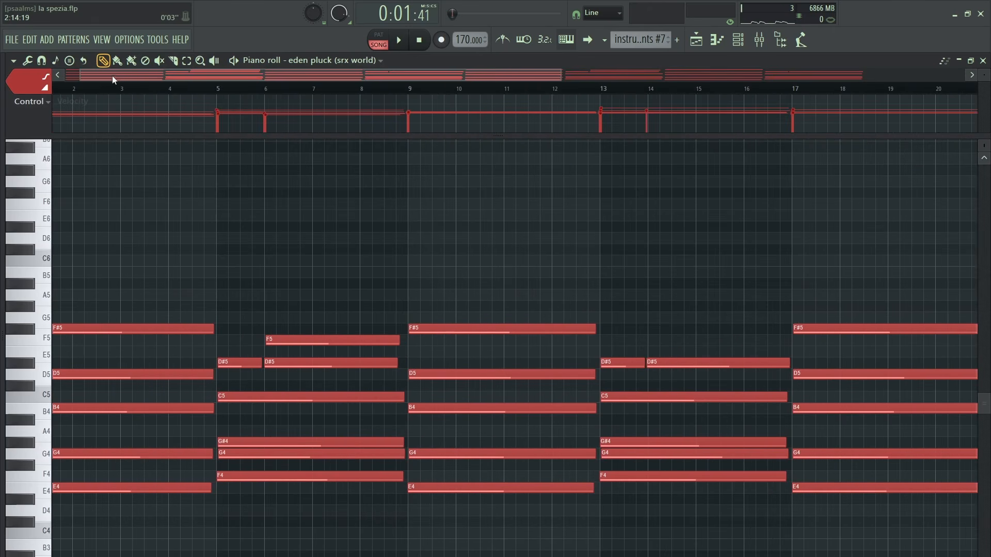
key("l")
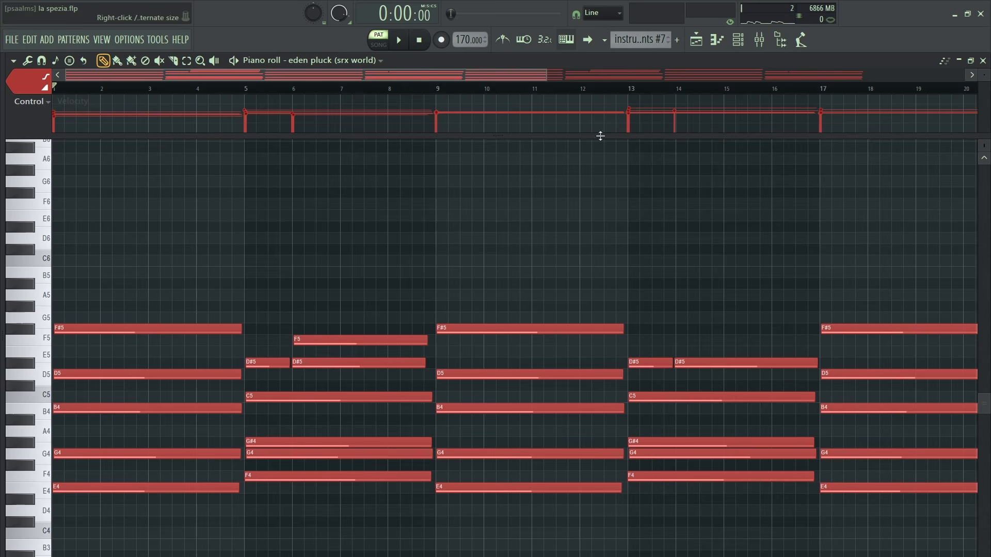
left_click(738, 40)
left_click(402, 201)
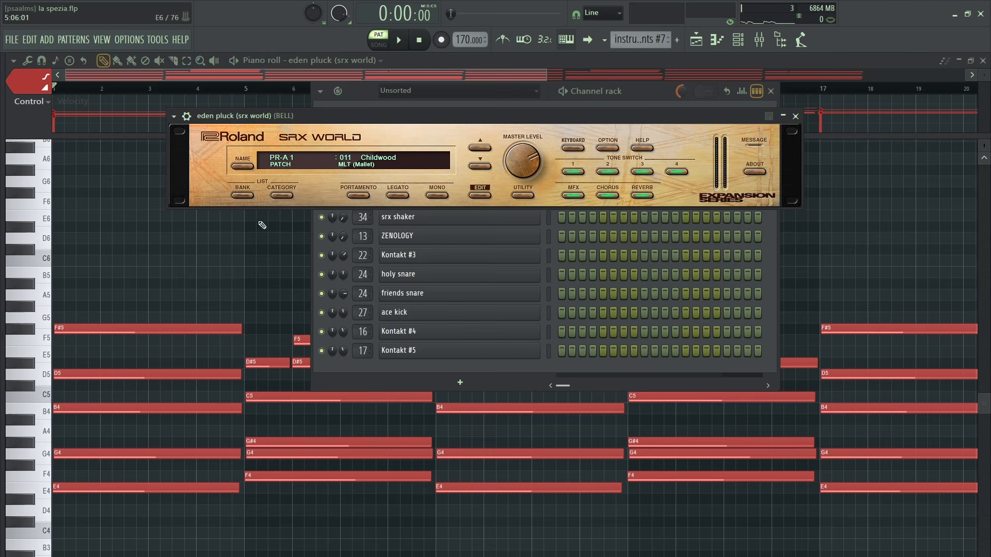
left_click(118, 264)
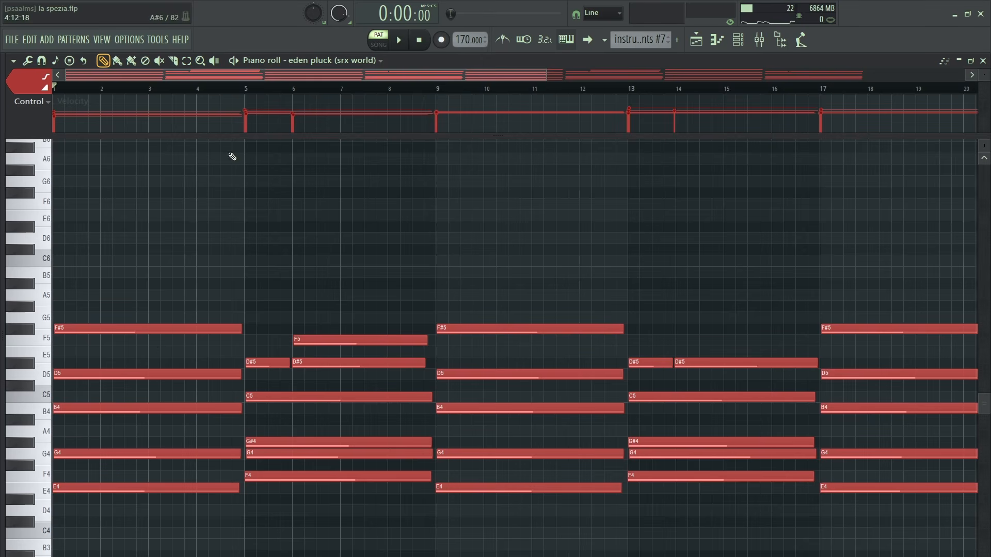
Audition the eden pluck chords from bar 1 and return to the playlist with the instrument windows closed
left_click(399, 46)
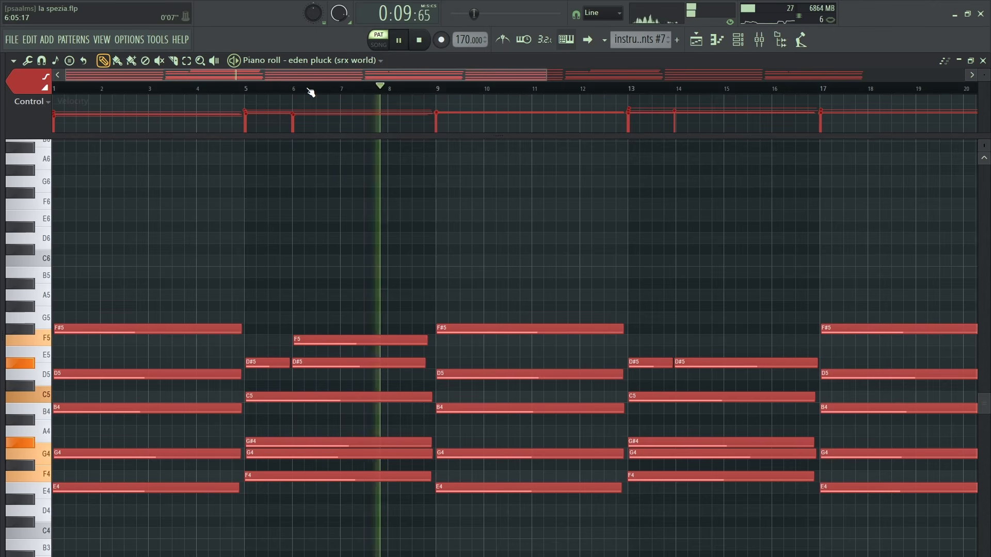
key("space")
scroll(305, 93, "down", 3)
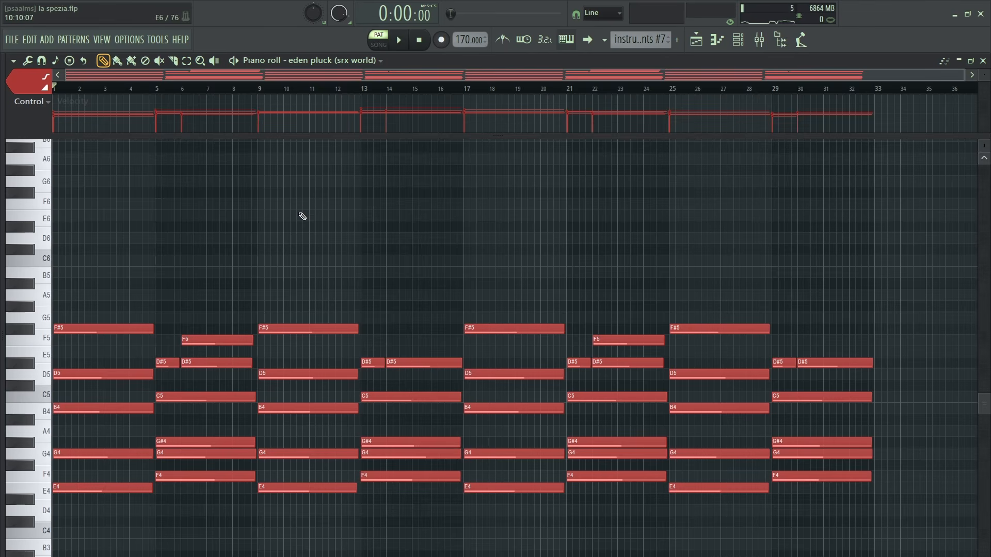
left_click(983, 61)
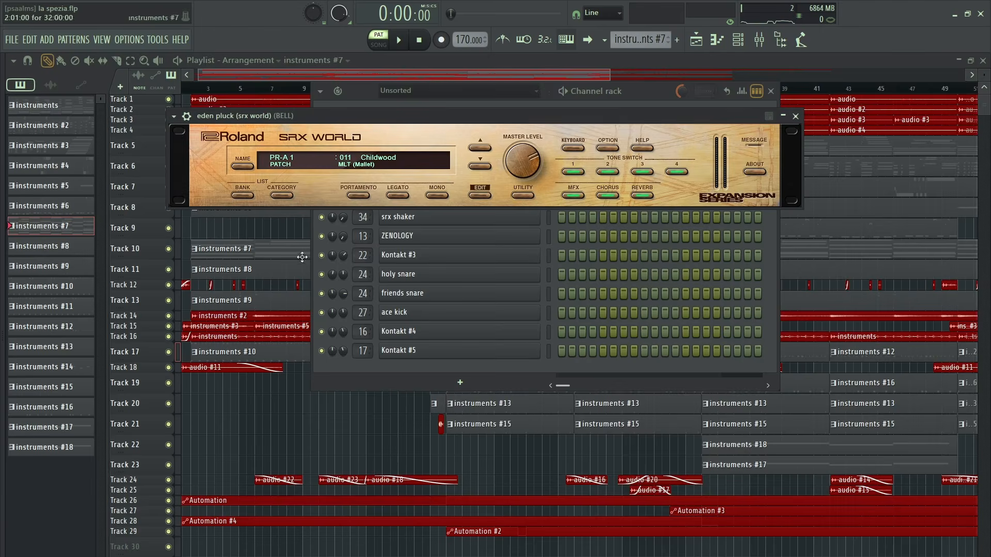
left_click(259, 410)
right_click(280, 395)
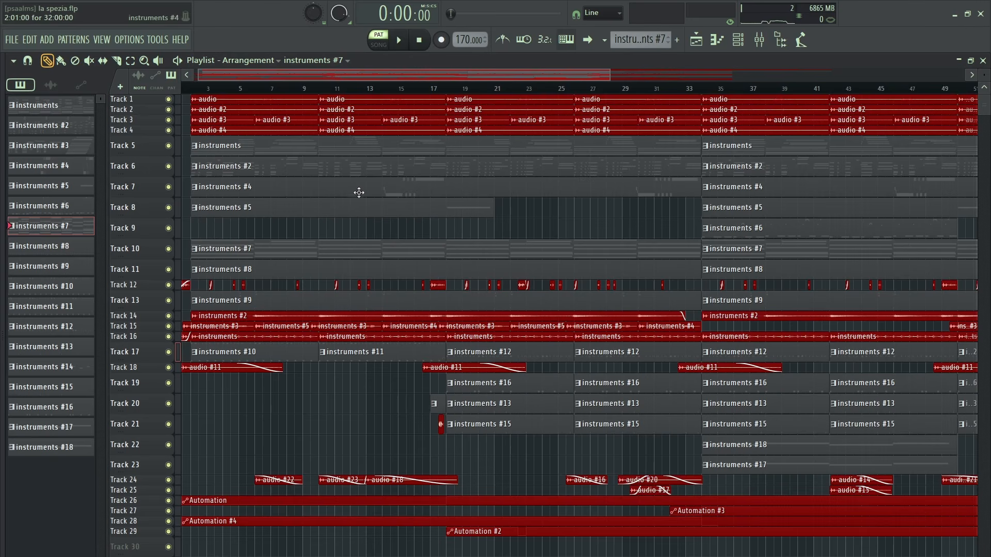
Solo track 14 and add track 15 so that only these two audio tracks are enabled
left_click_drag(373, 73, 357, 75)
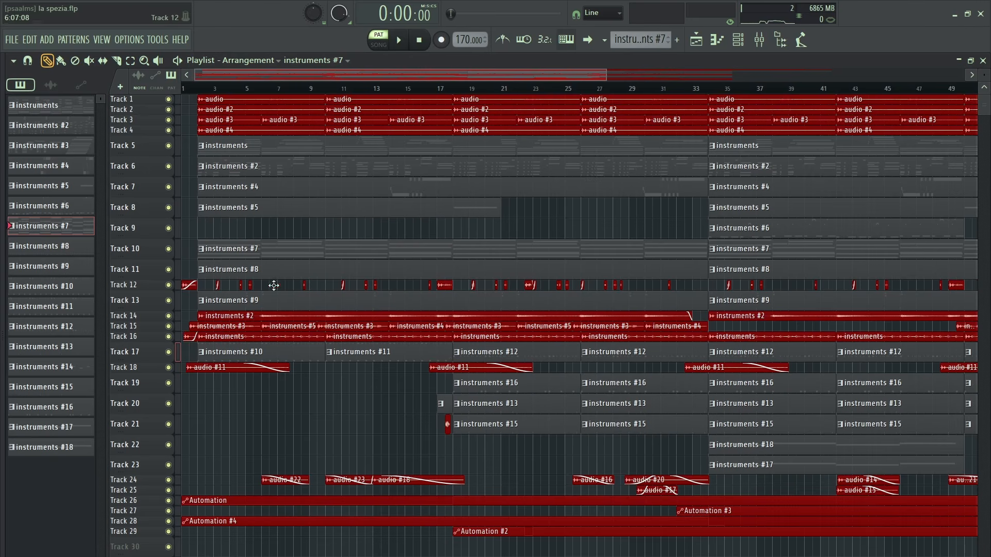
mouse_move(256, 71)
left_mouse_down()
mouse_move(320, 76)
mouse_move(255, 76)
left_mouse_up()
right_click(168, 336)
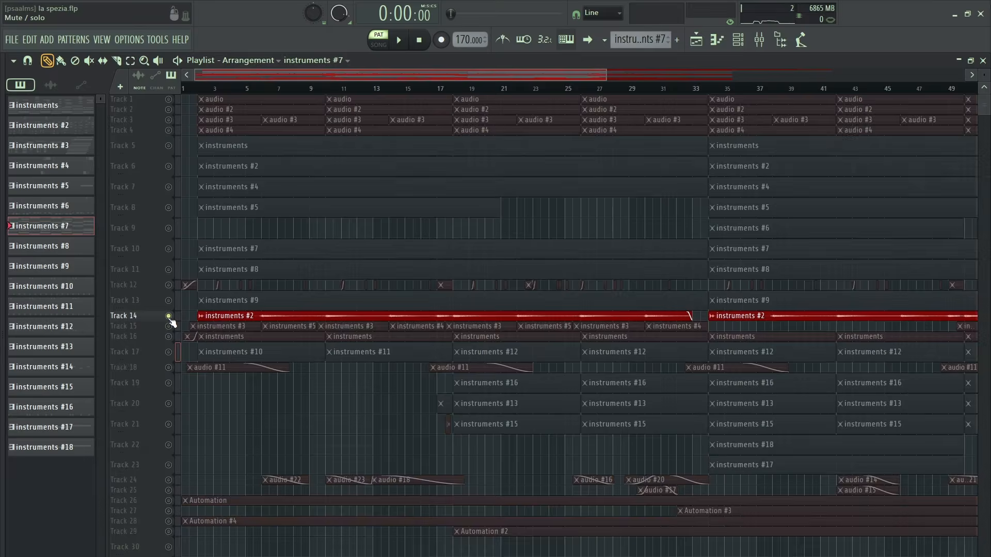
right_click(168, 337)
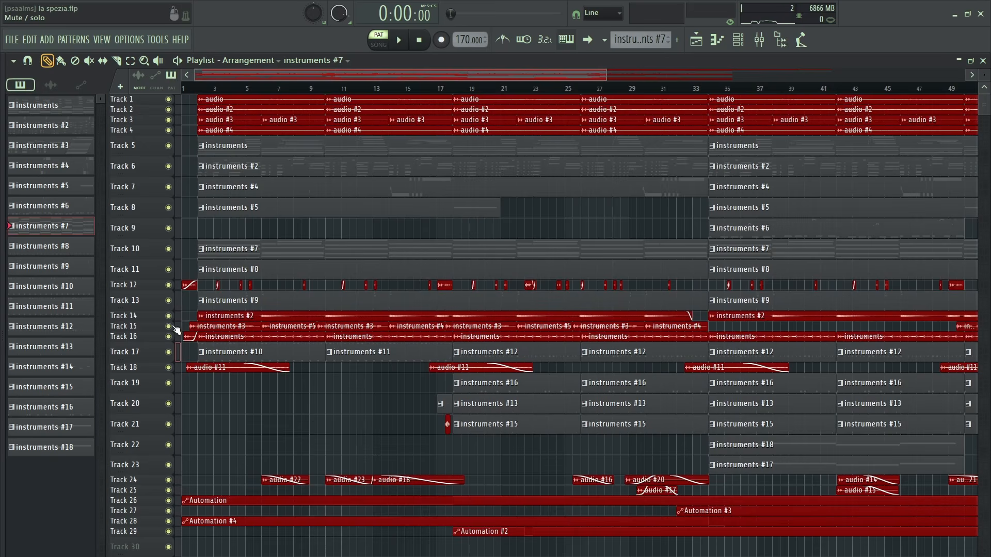
right_click(171, 327)
left_click(168, 316)
Audition the audio clips on tracks 14 and 15 in song mode from just before bar 2 until past bar 18
scroll(203, 89, "up", 4)
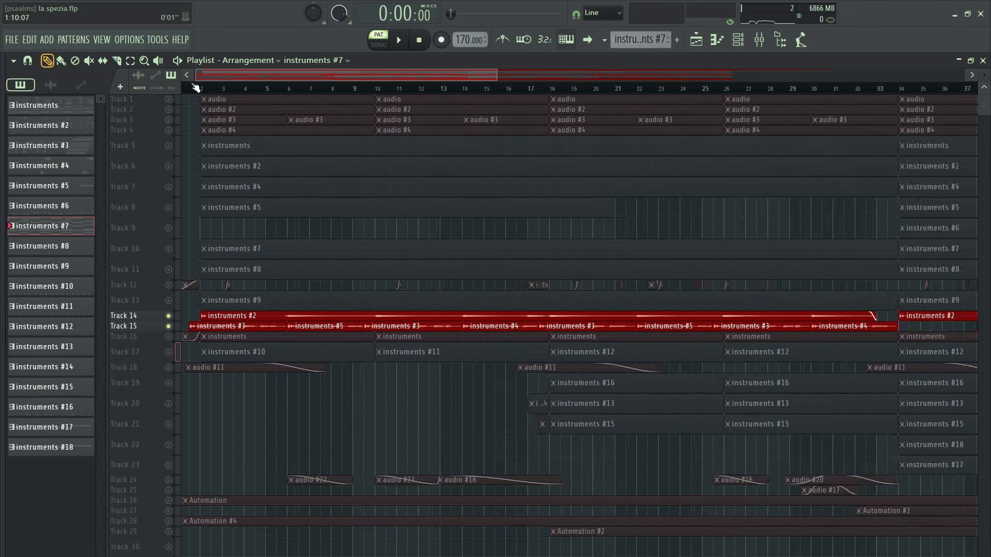
left_click_drag(272, 72, 261, 75)
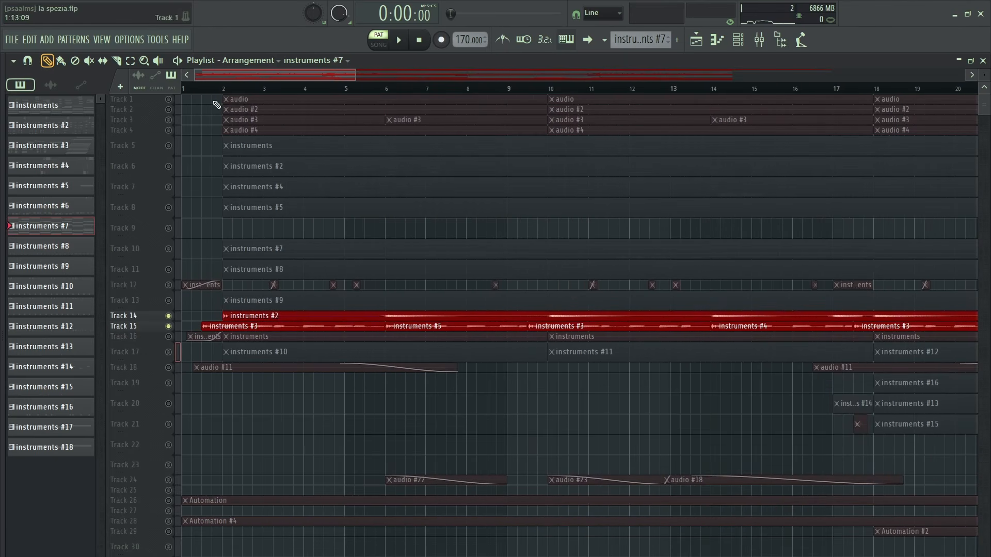
left_click(204, 90)
key("space")
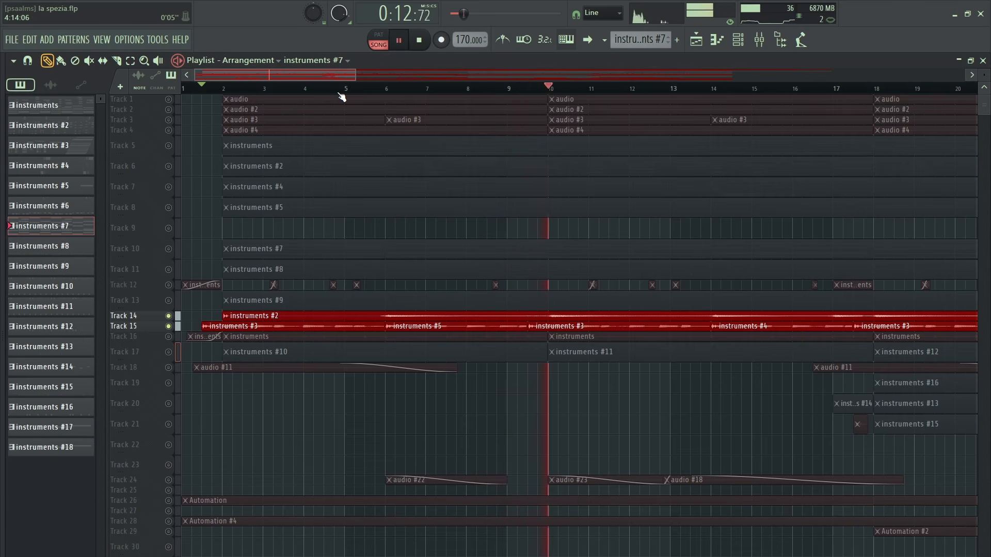
scroll(341, 96, "down", 1)
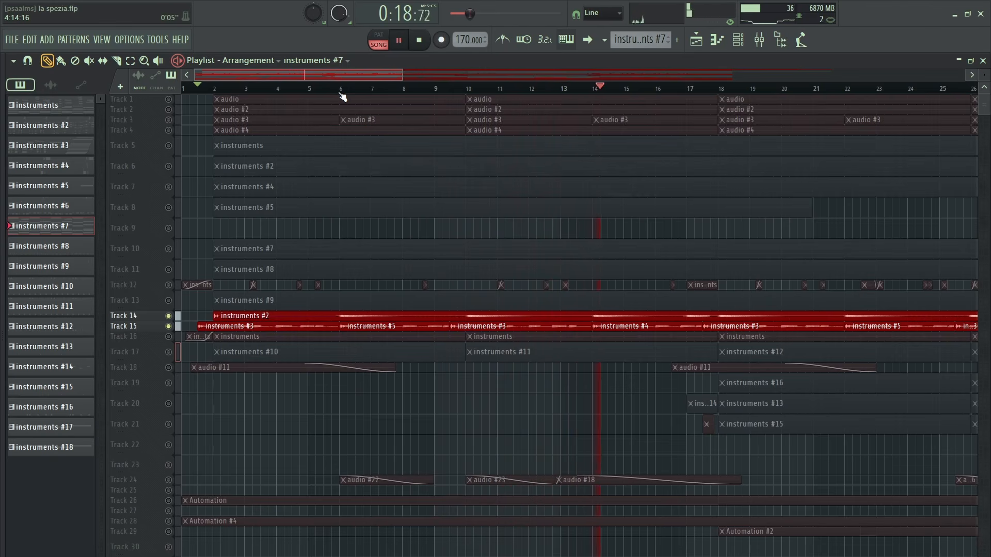
scroll(342, 96, "down", 1)
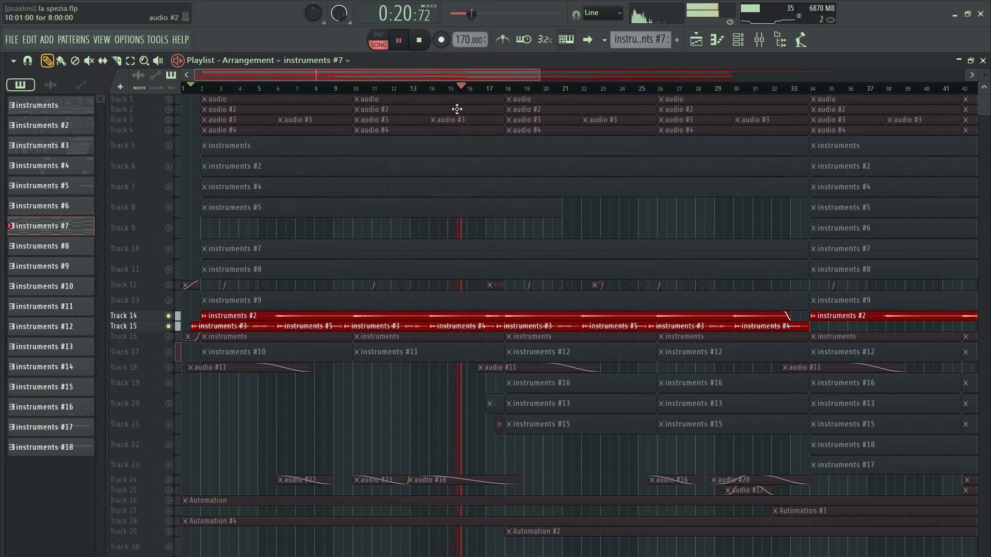
scroll(516, 92, "up", 1)
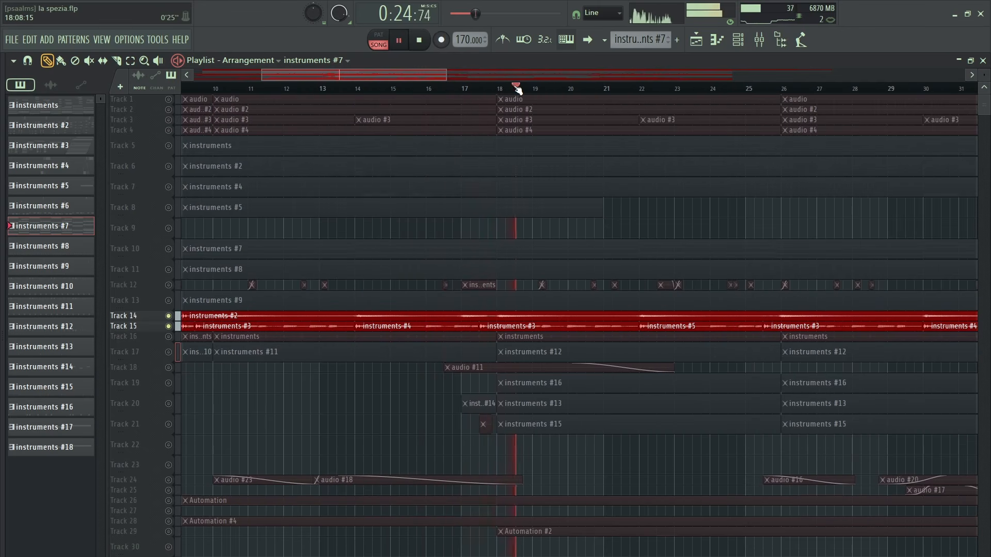
key("space")
Solo track 9 briefly to single out the instruments #6 clip and re-enable all playlist tracks
scroll(518, 90, "down", 2)
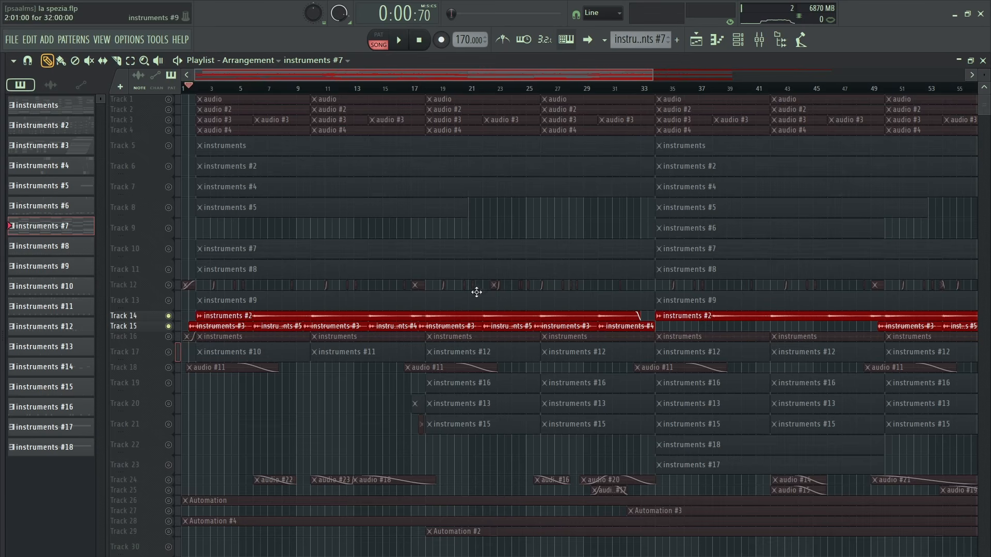
left_click_drag(491, 76, 578, 79)
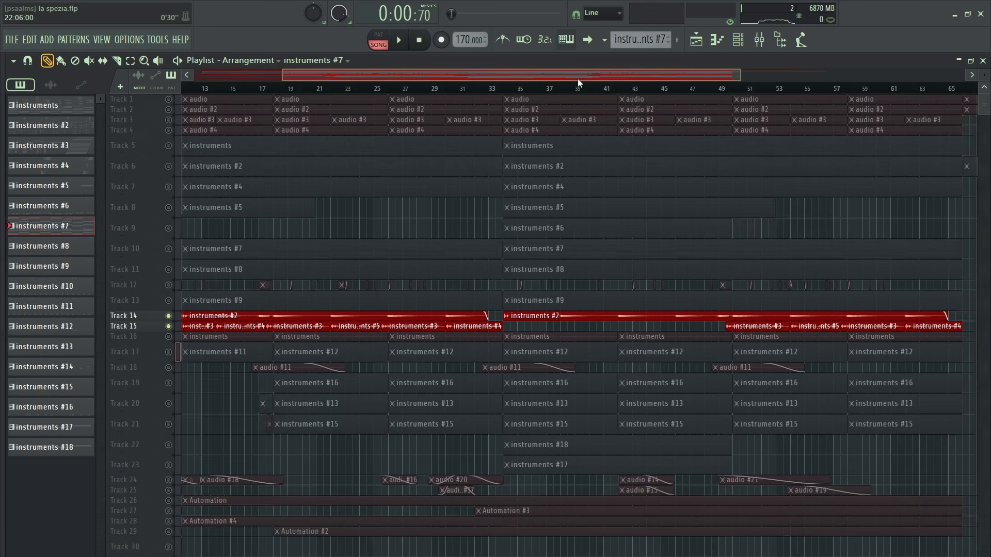
right_click(169, 228)
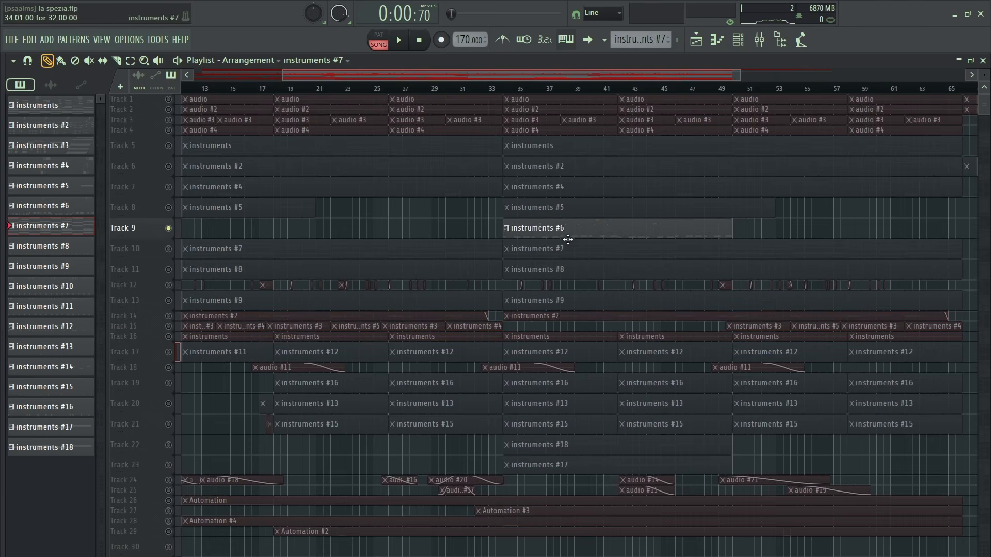
right_click(169, 229)
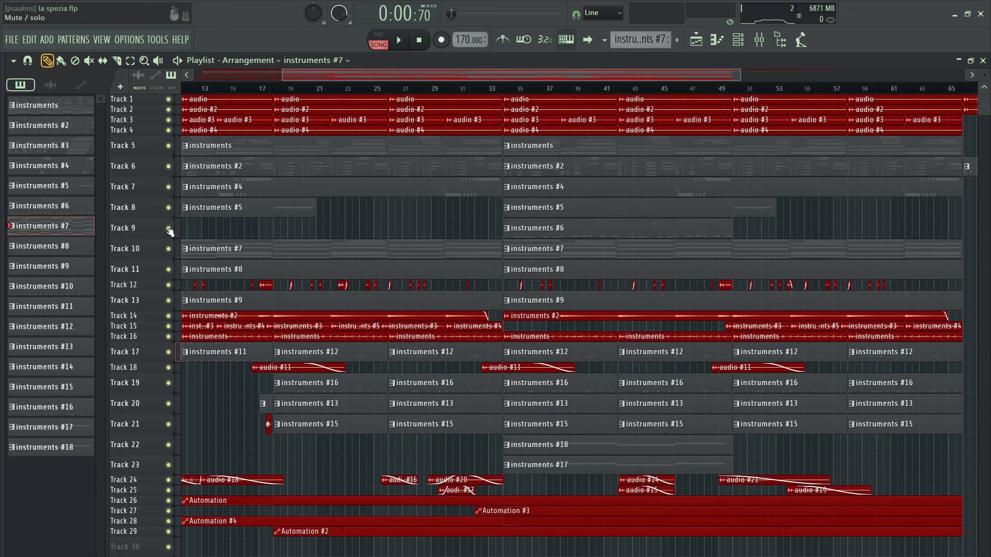
right_click(169, 229)
right_click(170, 228)
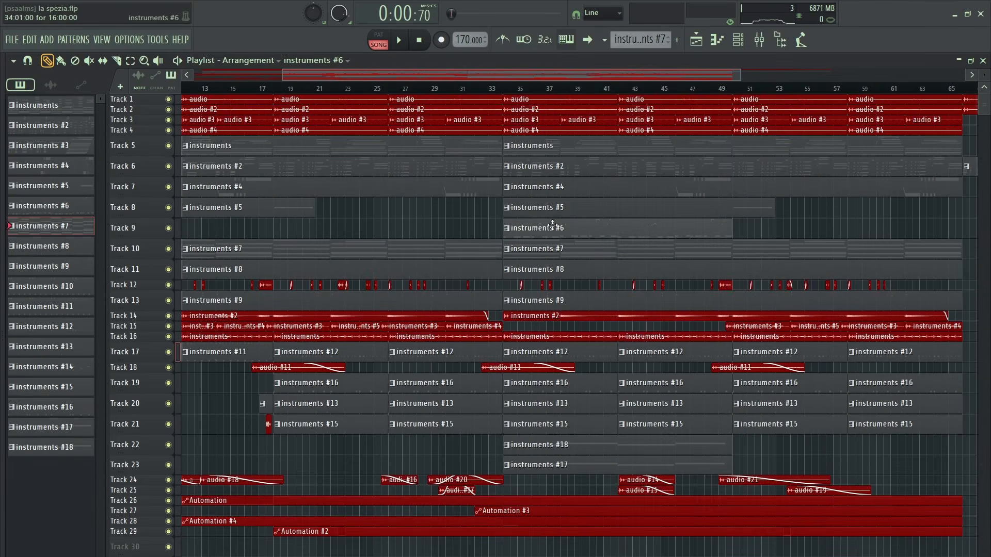
Open the instruments #6 clip's notes in the piano roll and switch playback to pattern mode
double_click(542, 228)
left_click_drag(2, 92, 4, 94)
scroll(67, 90, "up", 4)
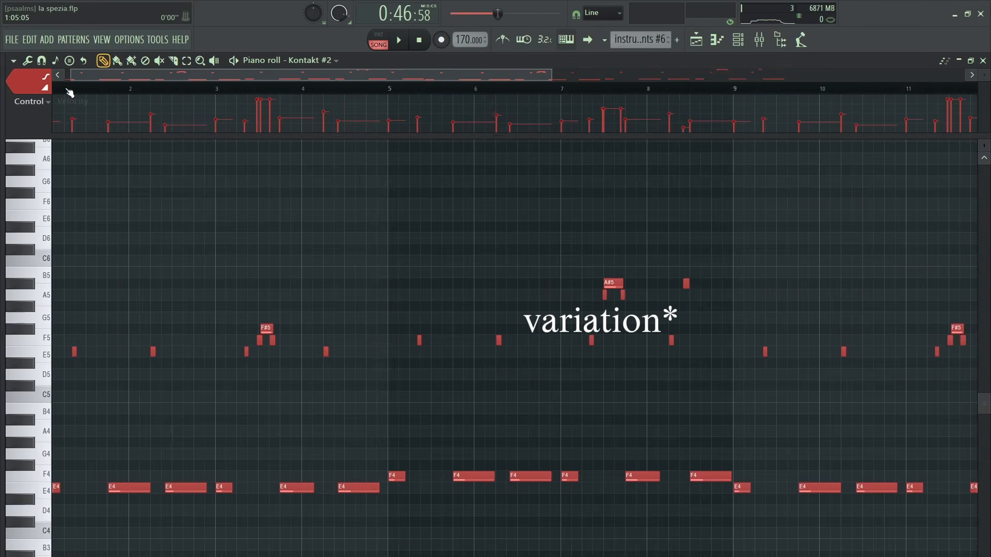
left_click_drag(67, 90, 30, 82)
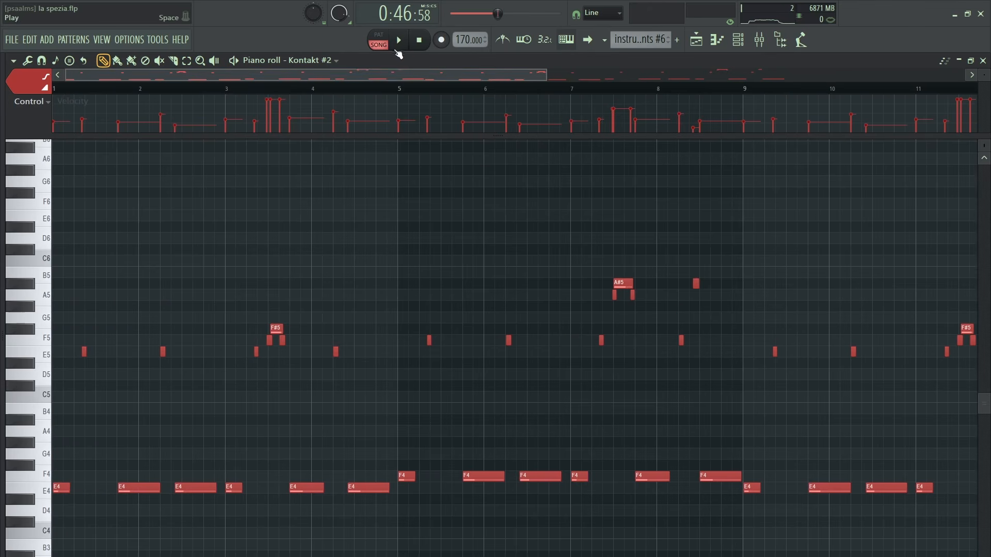
left_click(382, 37)
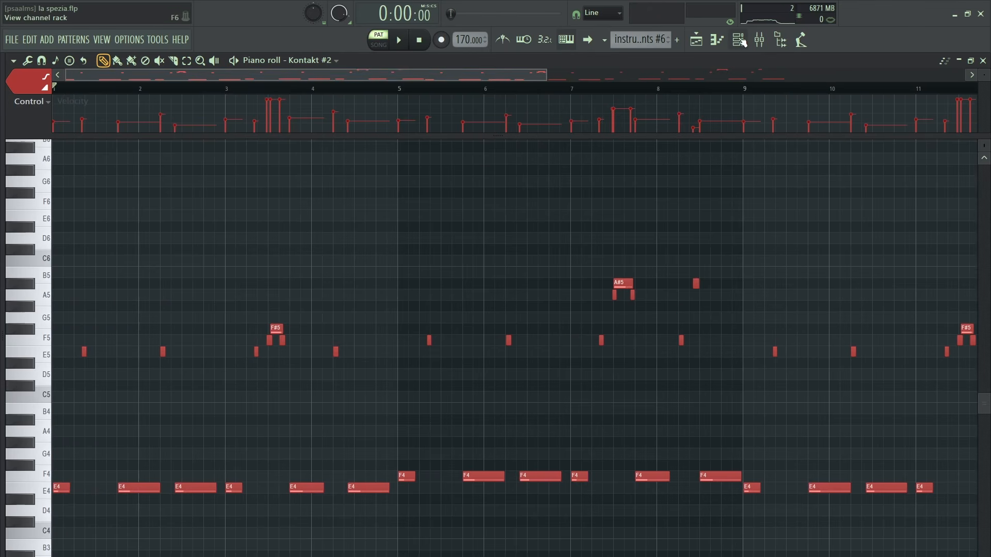
Show the Kontakt #2 channel's Scarbee Rickenbacker Bass settings, return to its piano roll and undo the last action there
left_click(739, 40)
left_click(422, 180)
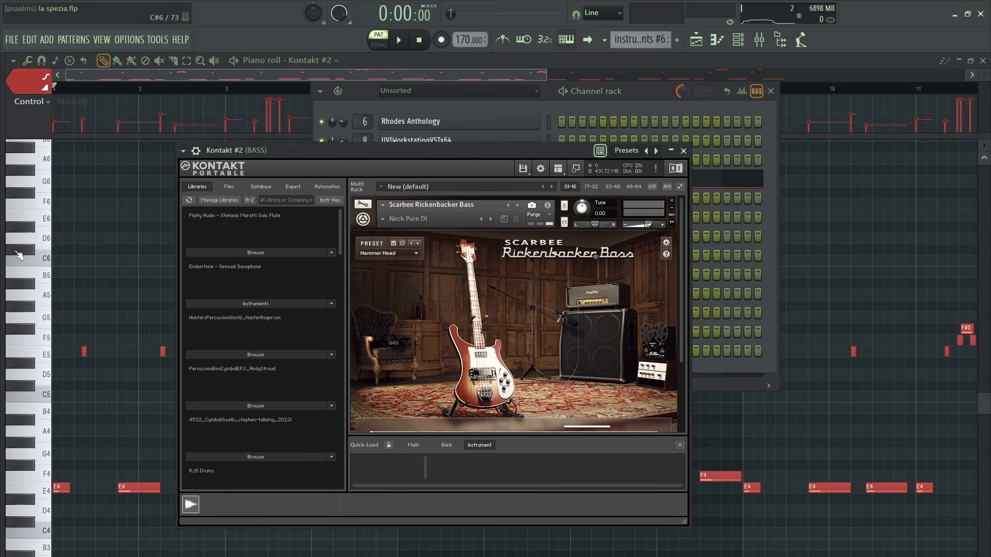
left_click(152, 215)
key("ctrl+z")
Examine the Kontakt #2 bass pattern's notes, audition them from bar 1 and close the piano roll
scroll(264, 91, "down", 2)
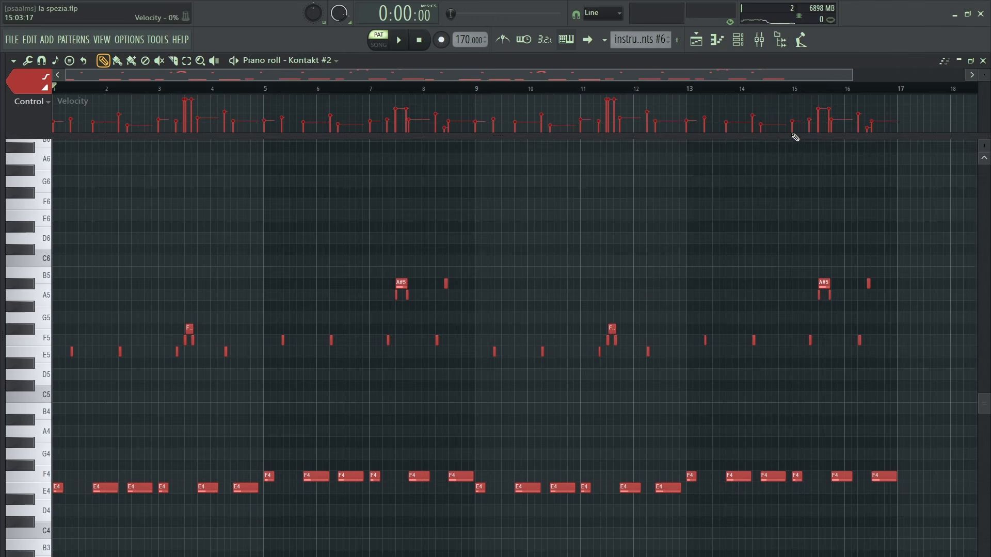
scroll(138, 118, "down", 1)
scroll(107, 85, "up", 2)
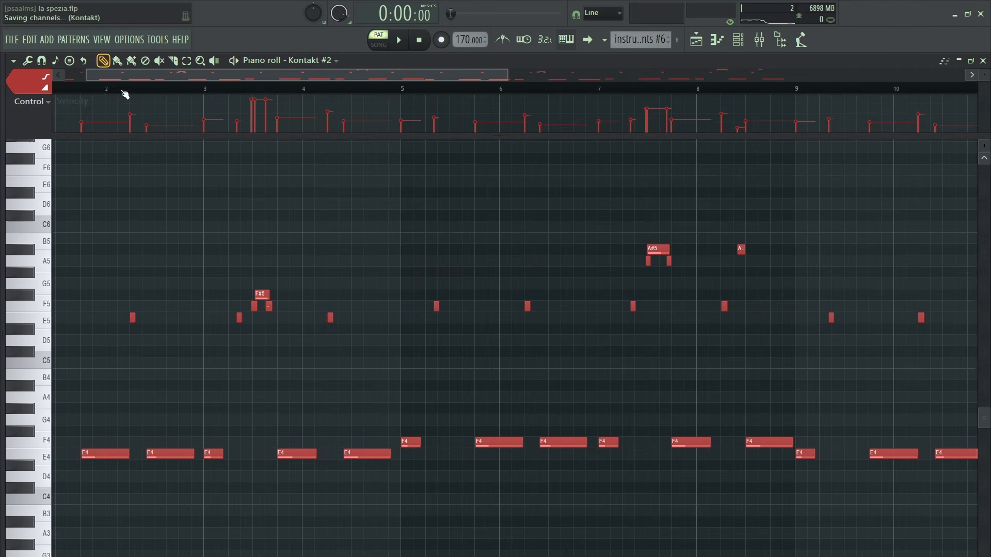
scroll(126, 93, "up", 2)
left_click_drag(94, 88, 4, 103)
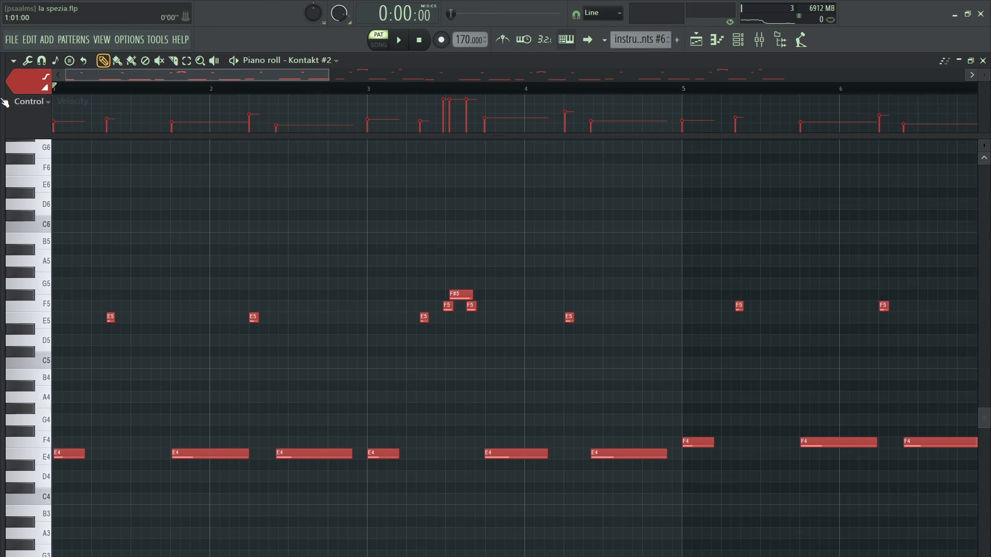
key("space")
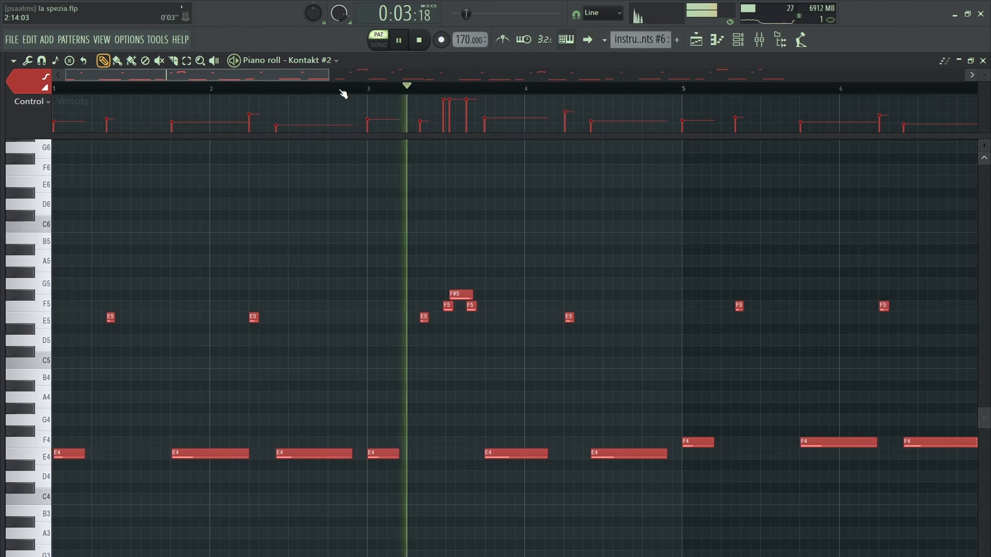
scroll(454, 98, "down", 2)
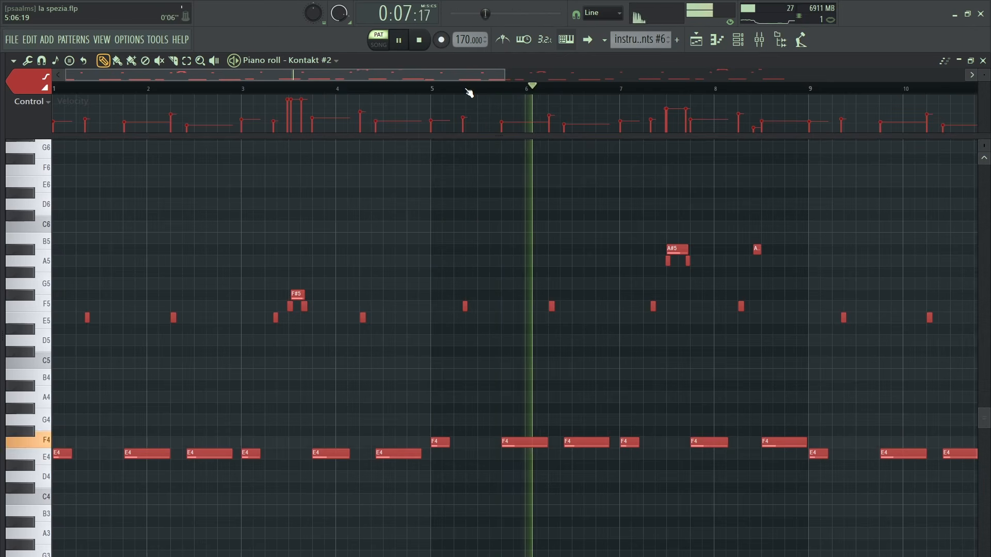
scroll(471, 93, "down", 2)
scroll(601, 97, "up", 3)
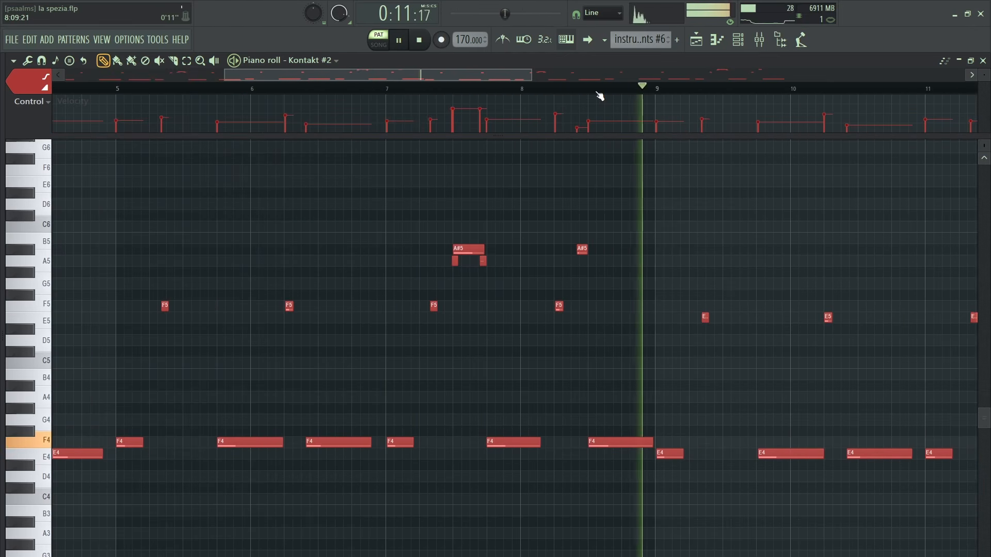
key("space")
scroll(599, 96, "down", 4)
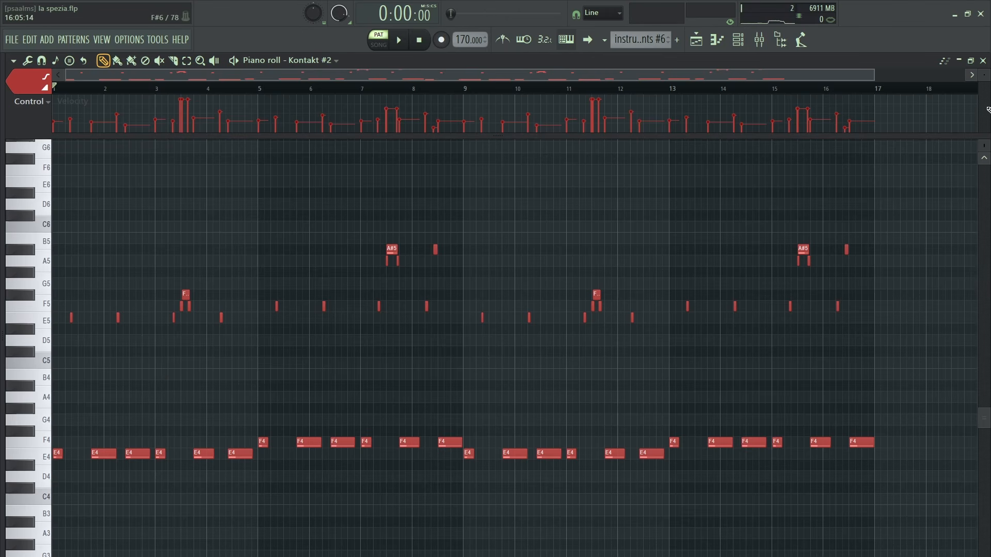
left_click(983, 60)
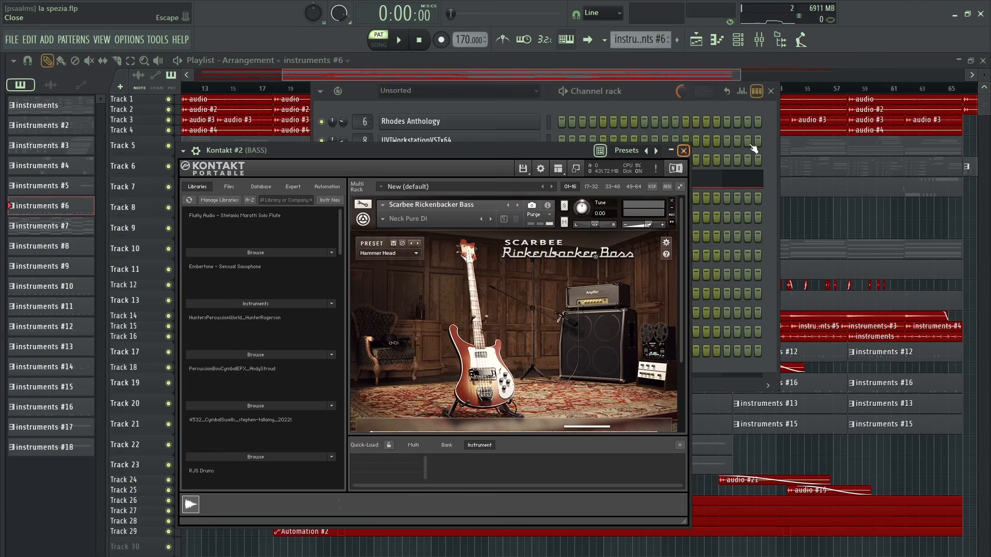
Close the Kontakt #2 plugin and channel rack, set song playback to bar 34 and return to the arrangement's start
left_click(681, 151)
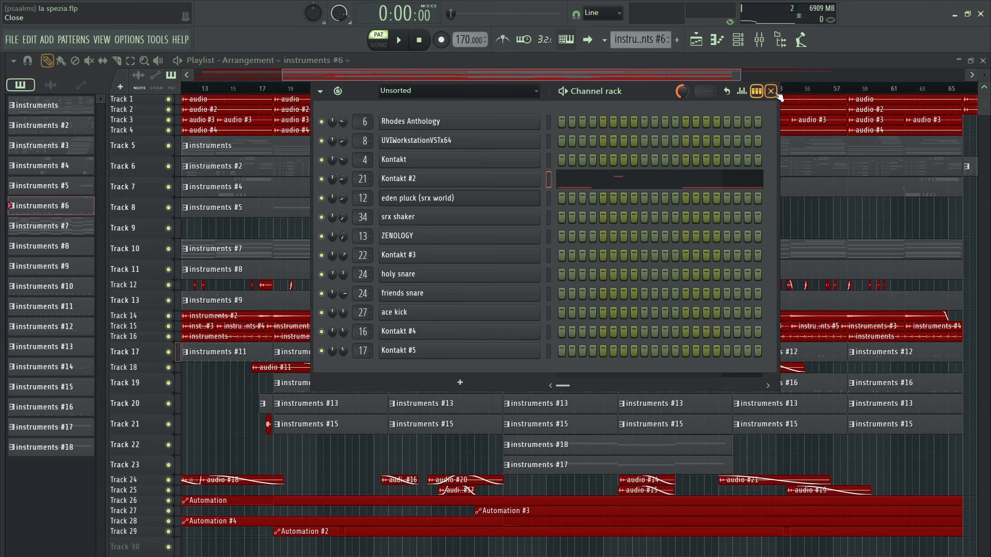
left_click_drag(821, 88, 531, 92)
left_click(504, 88)
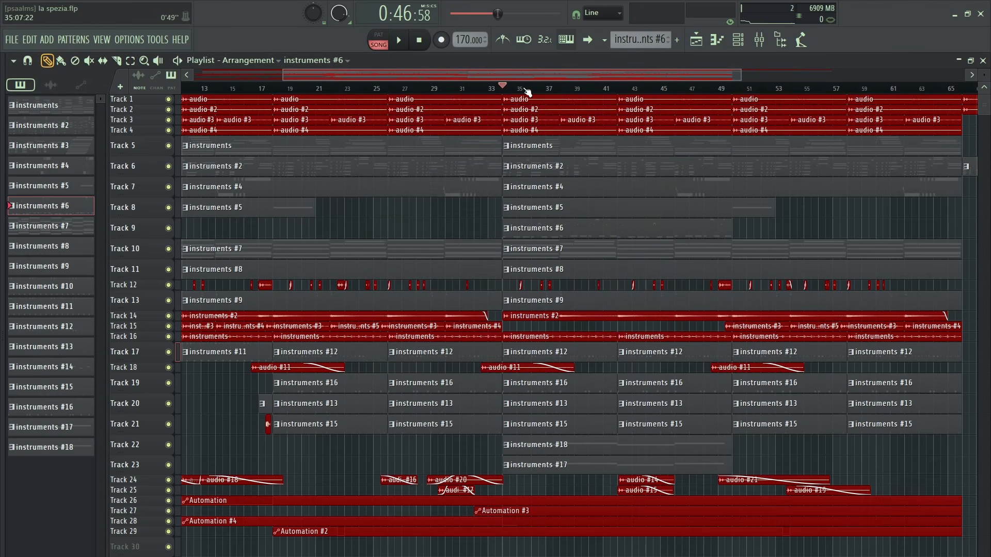
left_click_drag(526, 92, 53, 143)
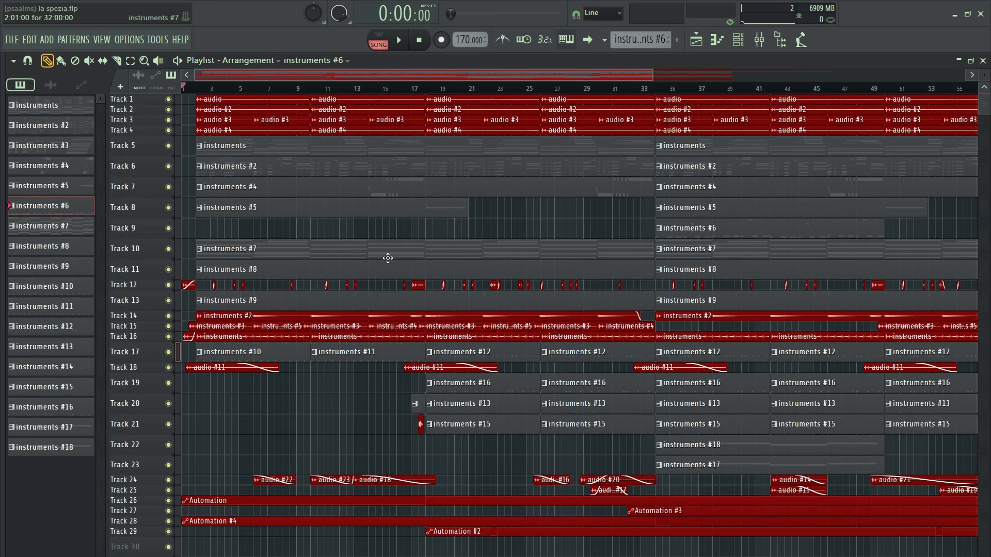
Solo track 7 and open the instruments #4 clip's notes around bar 13 in the piano roll
right_click(169, 187)
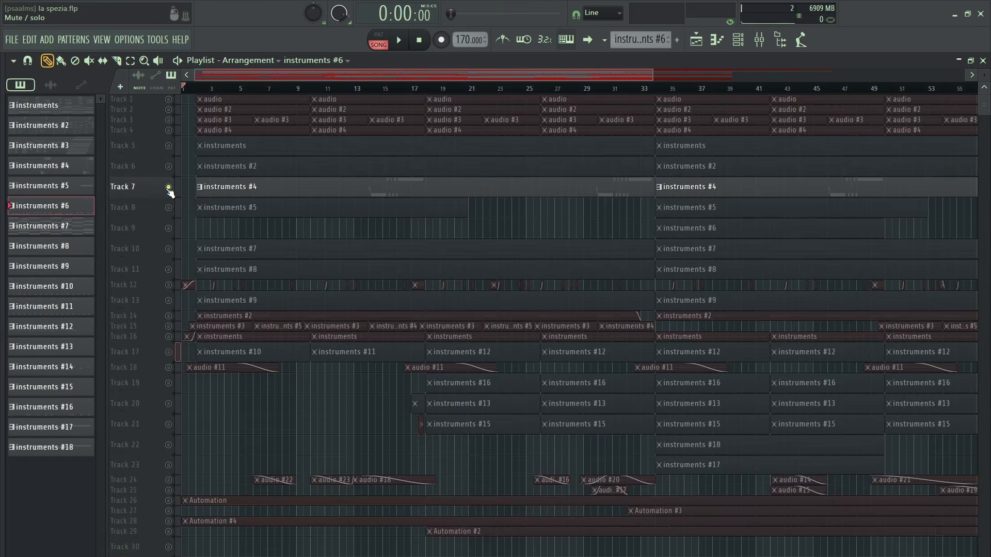
double_click(363, 184)
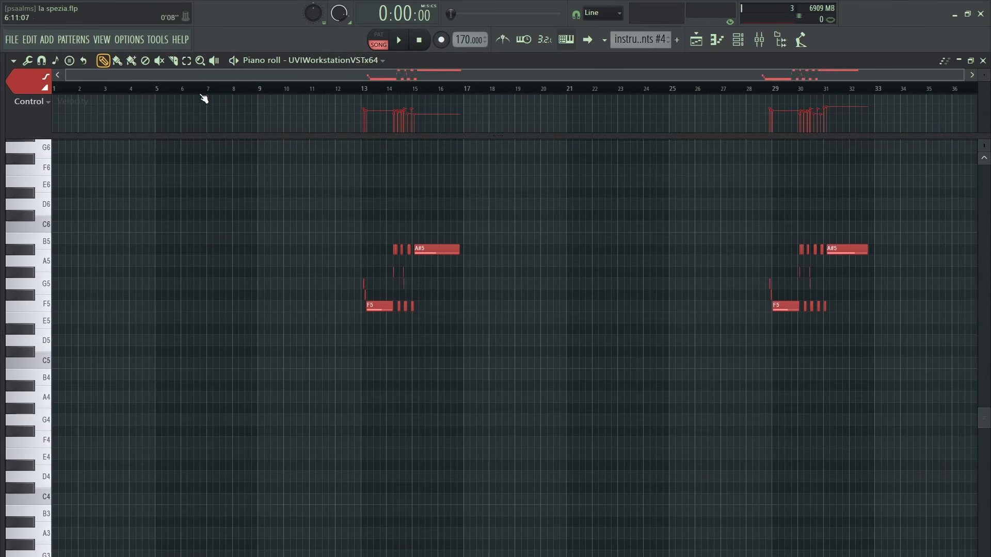
left_click(358, 88)
scroll(391, 91, "up", 2)
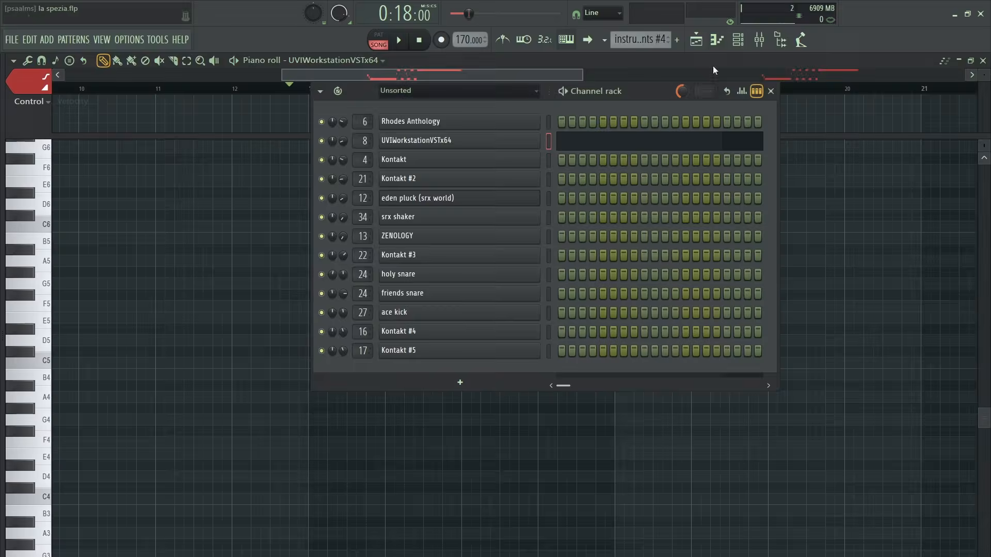
Show the UVIWorkstationVSTx64 channel's V Horns Alto Sax settings, return to its piano roll and undo the stray note at bar 17
left_click(738, 40)
left_click(425, 137)
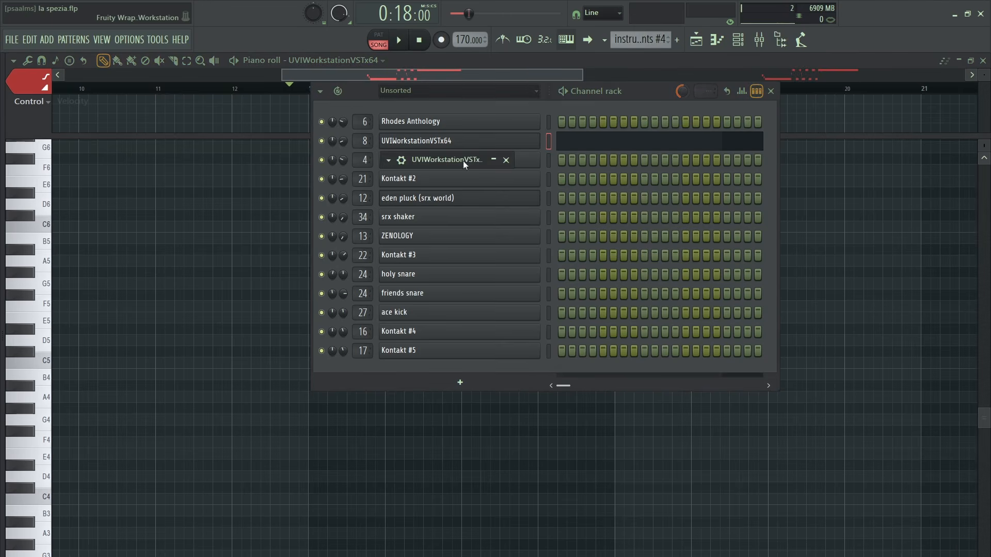
left_click(494, 159)
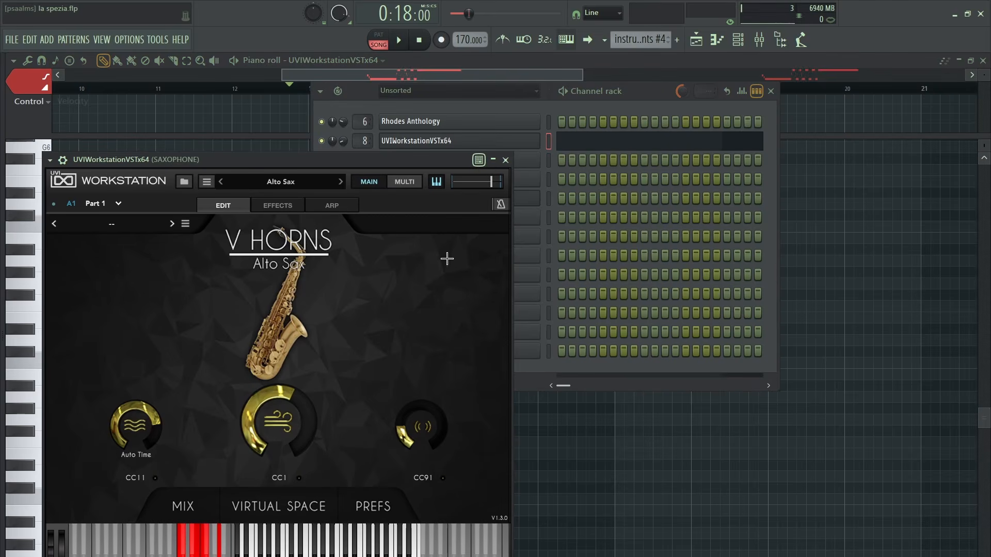
left_click(674, 474)
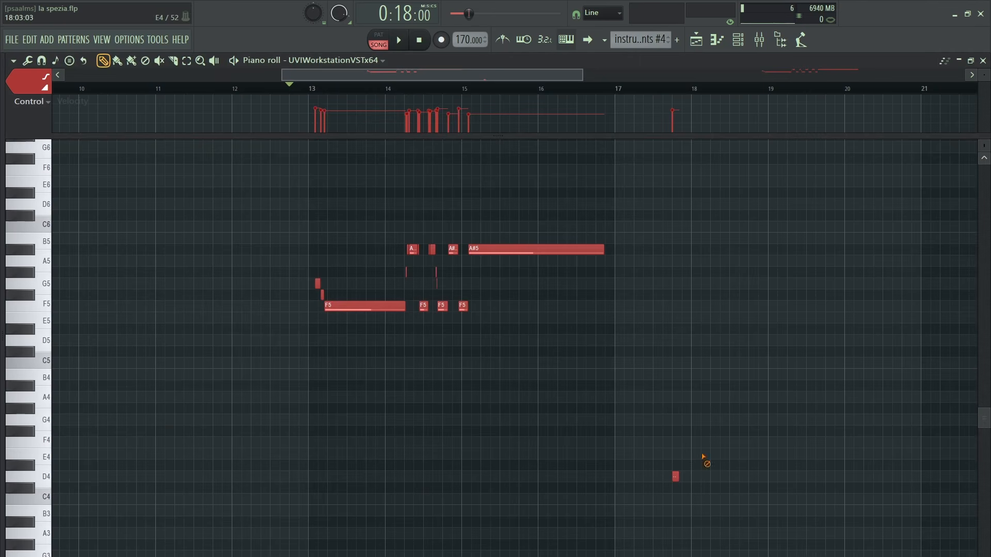
key("ctrl+z")
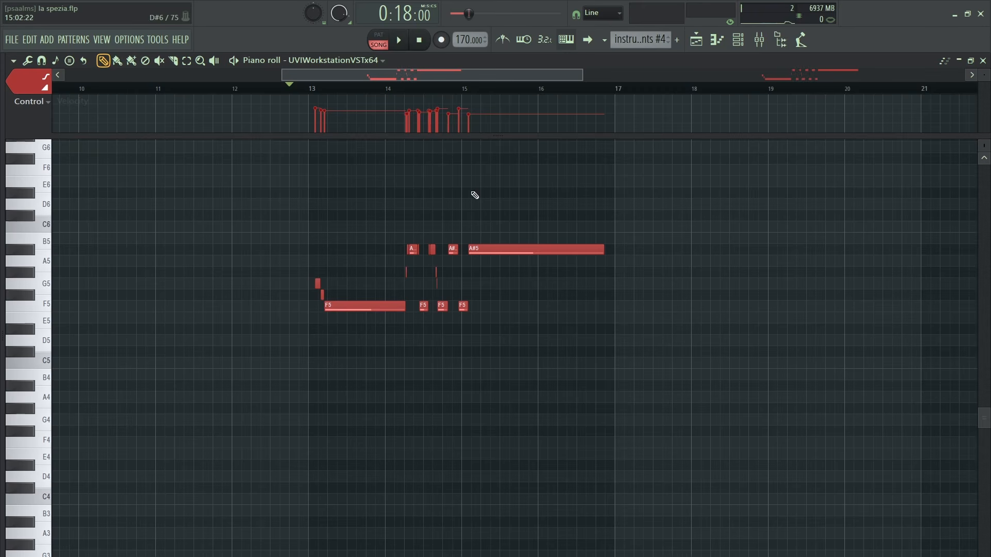
Switch playback to pattern mode and audition the saxophone notes from bar 13
scroll(408, 155, "up", 2)
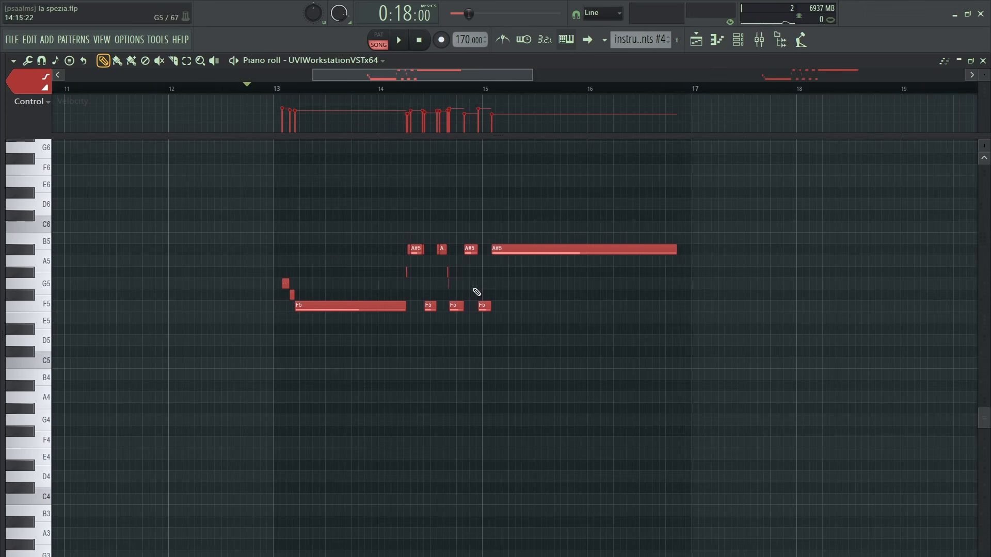
left_click(379, 34)
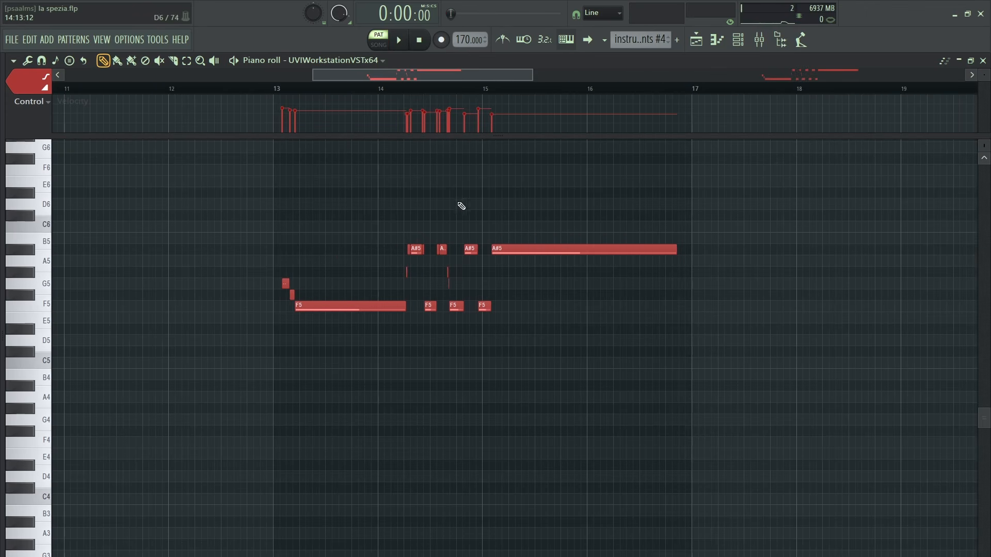
left_click(272, 89)
key("space")
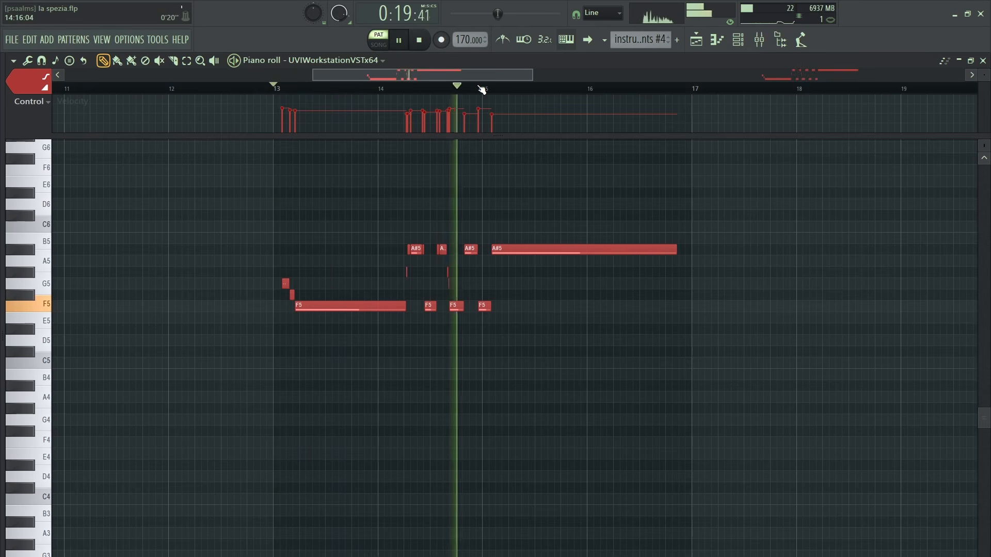
scroll(488, 100, "down", 1)
scroll(547, 138, "down", 3)
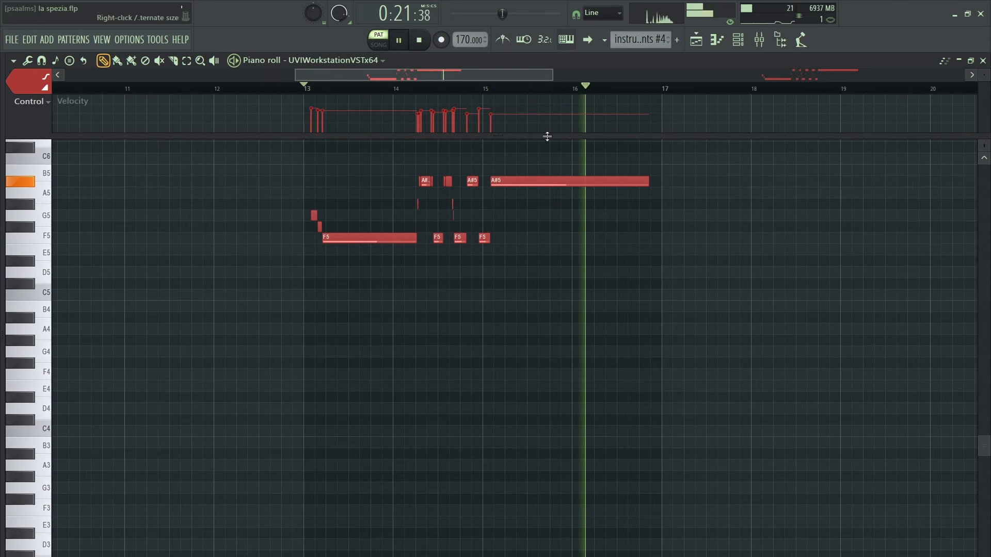
scroll(676, 88, "down", 2)
key("space")
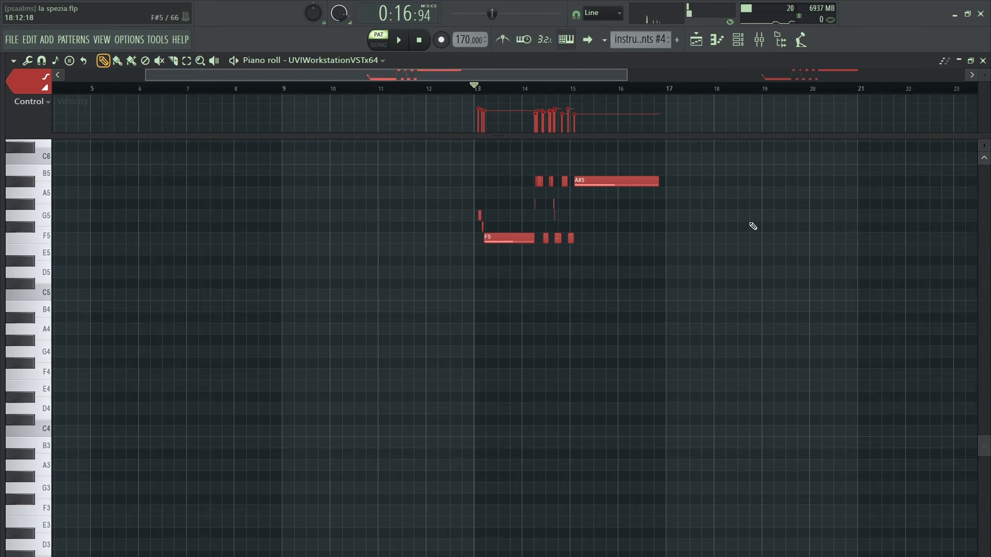
Close the saxophone's piano roll, its plugin window and the channel rack to return to the playlist
scroll(774, 207, "up", 4)
left_click(980, 58)
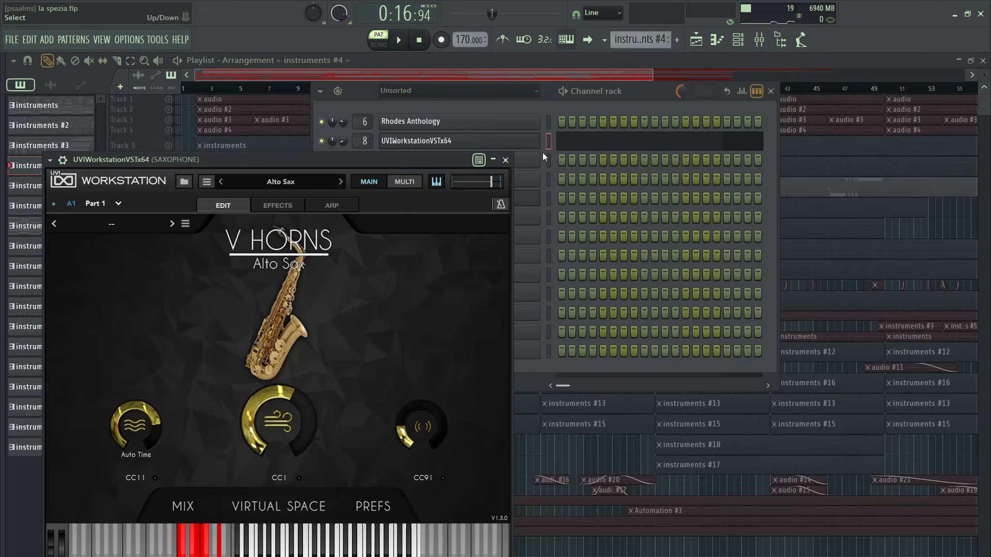
left_click(514, 160)
left_click(770, 91)
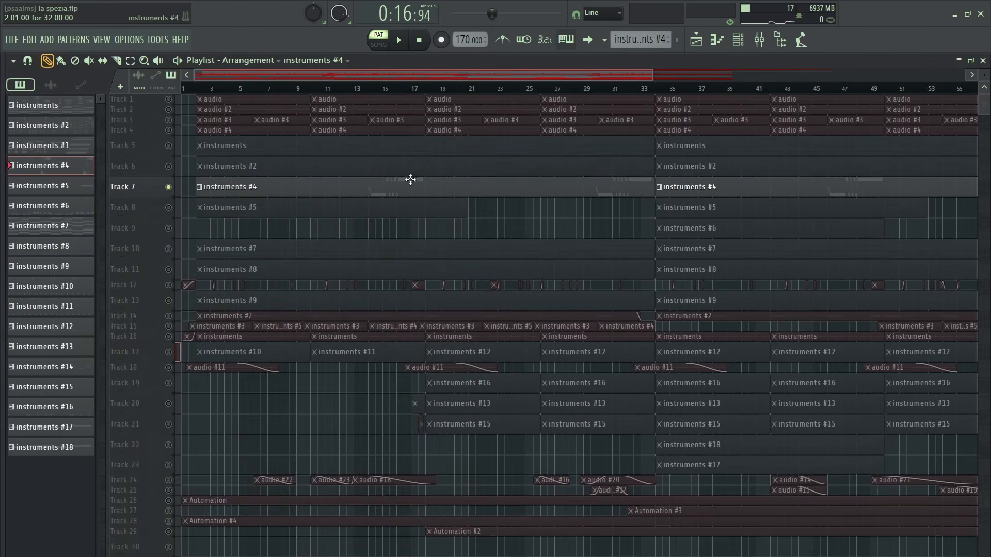
Solo track 8 and open the instruments #5 clip's notes in the piano roll
left_click(163, 210)
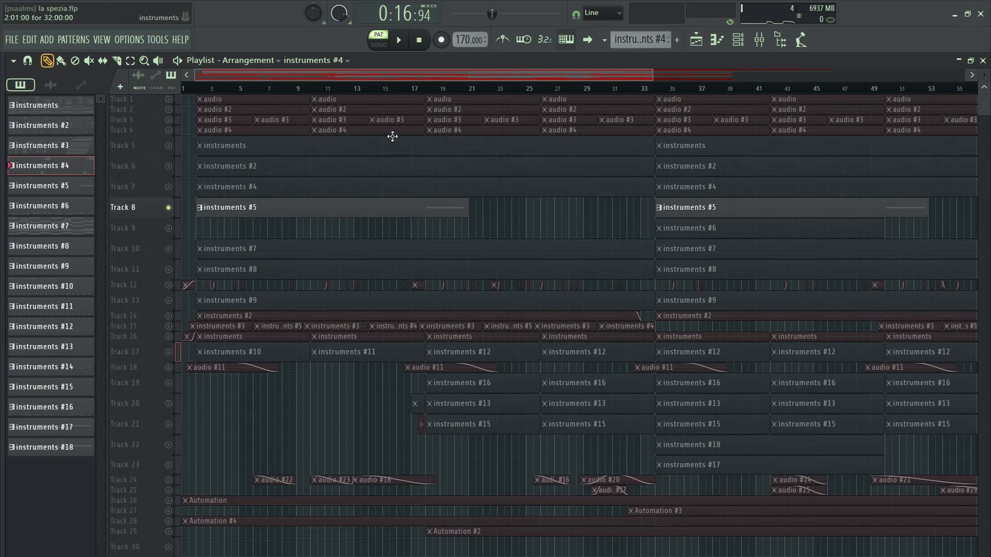
left_click(378, 88)
scroll(445, 96, "up", 2)
double_click(416, 207)
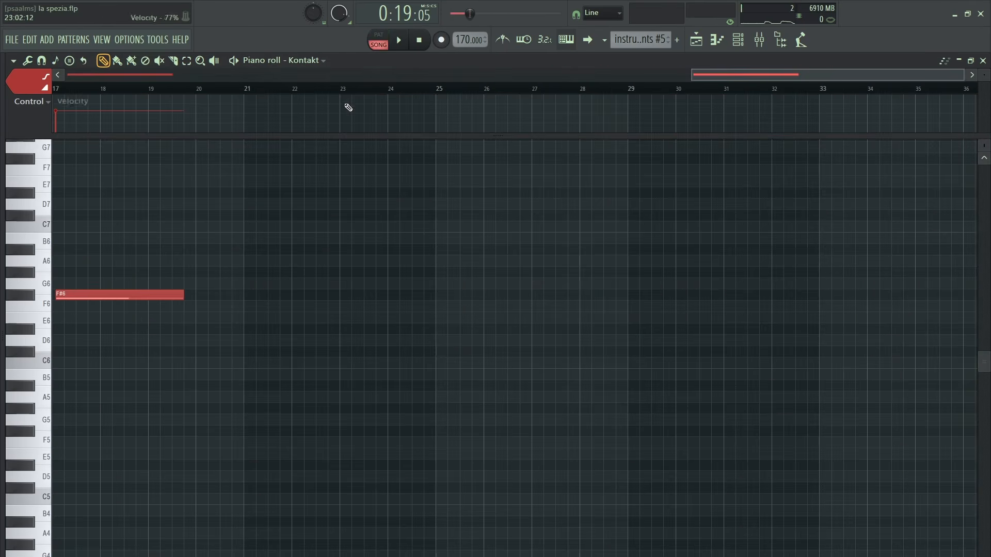
Audition the Kontakt channel's sustained F#6 note from the beginning of the instruments #5 pattern
left_click(63, 90)
scroll(98, 92, "up", 5)
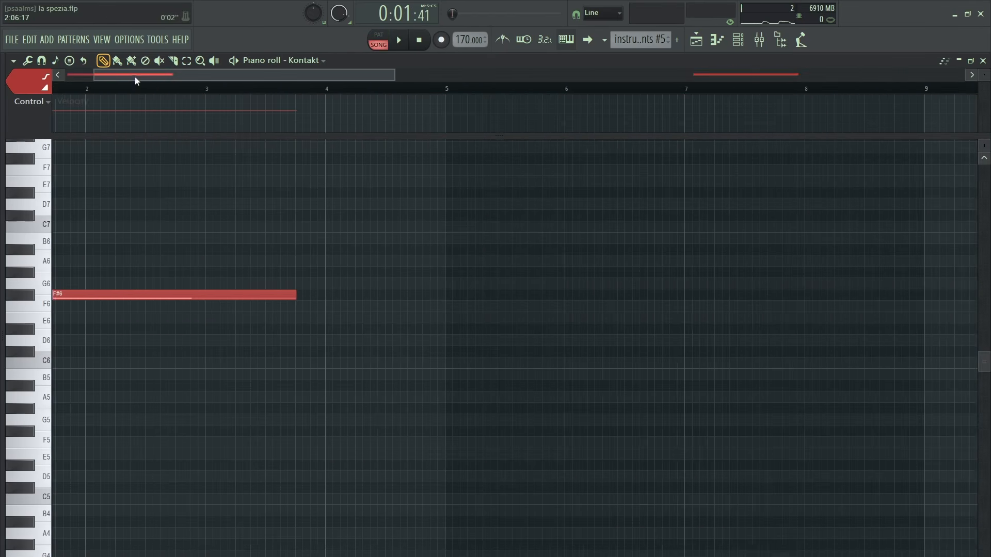
key("space")
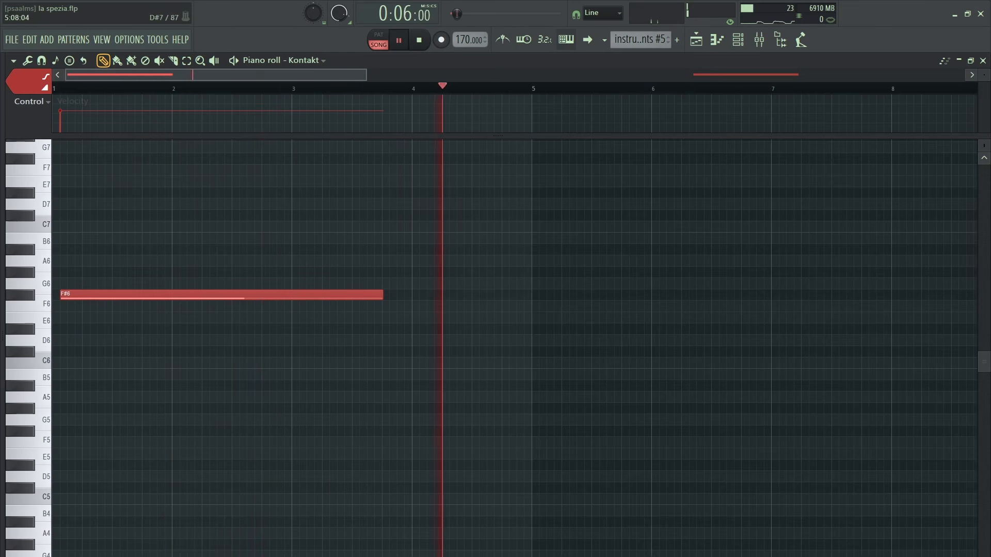
key("space")
Close the piano roll and re-enable all playlist tracks after the track 8 solo
left_click(982, 61)
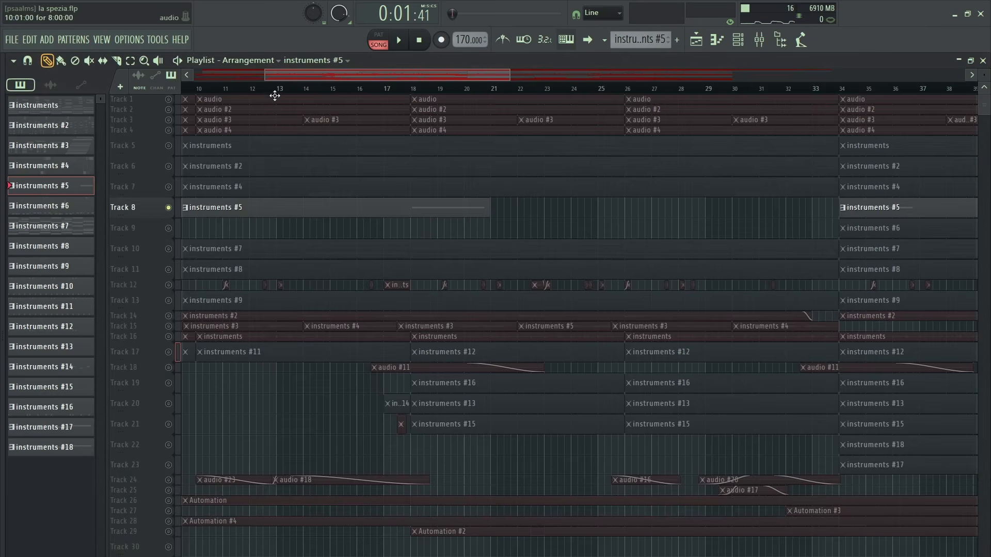
scroll(275, 94, "down", 4)
scroll(275, 94, "up", 2)
left_click_drag(279, 98, 407, 153)
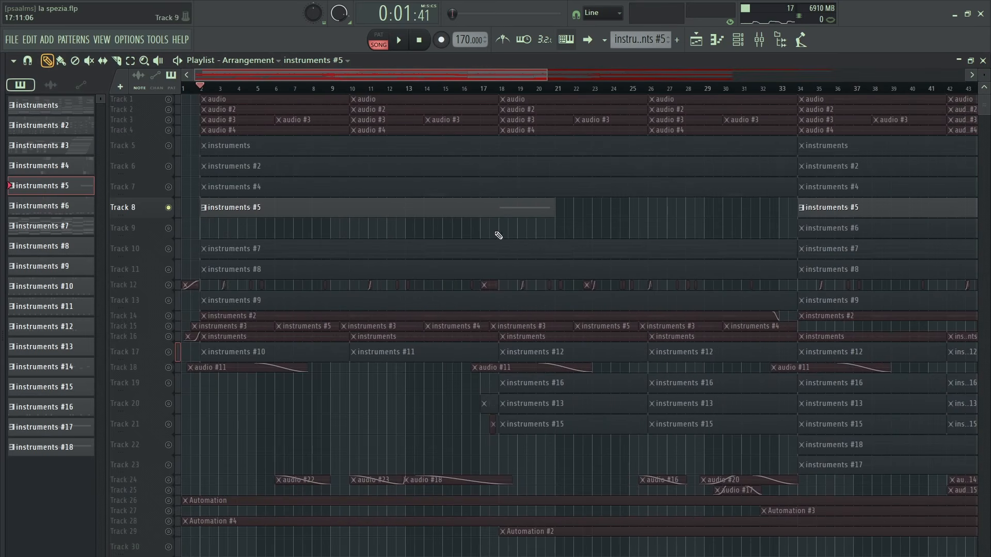
right_click(172, 208)
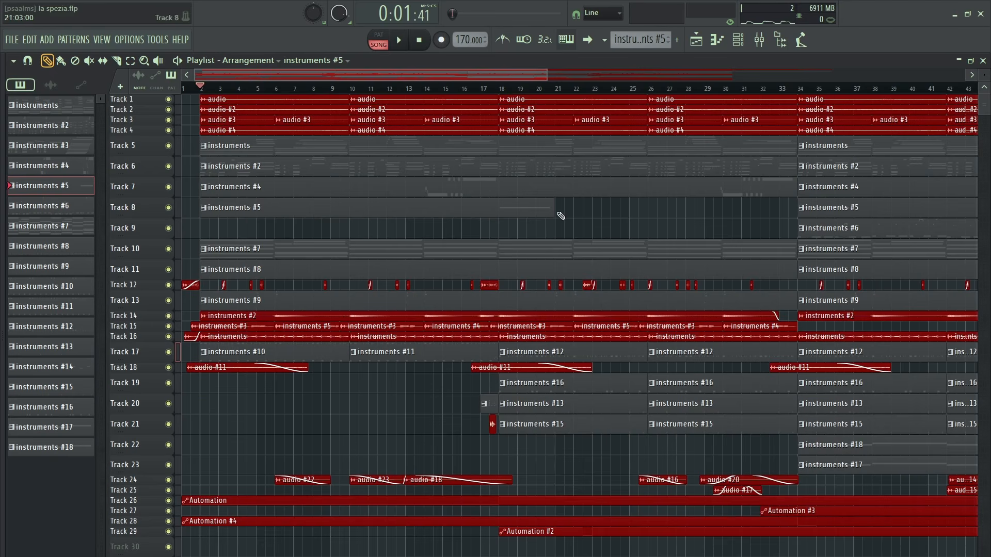
Solo track 5 and enable tracks 6, 7, 8, 10 and 11 alongside it
scroll(251, 186, "down", 1)
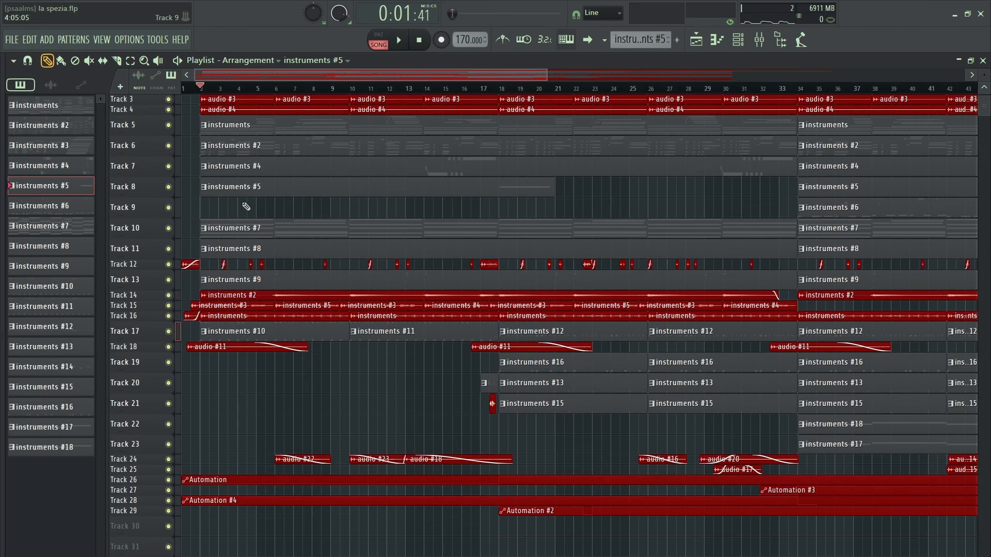
scroll(381, 245, "up", 1)
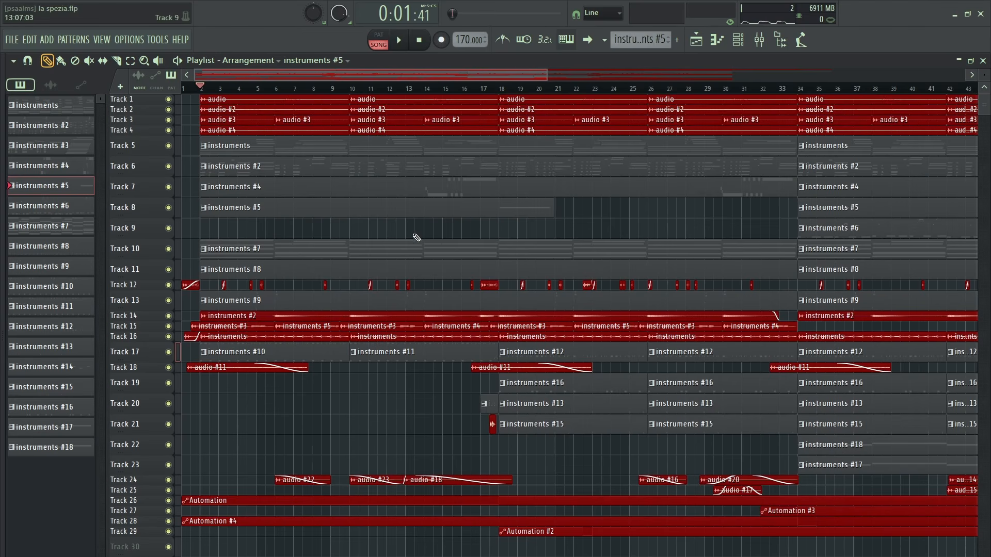
scroll(424, 93, "down", 2)
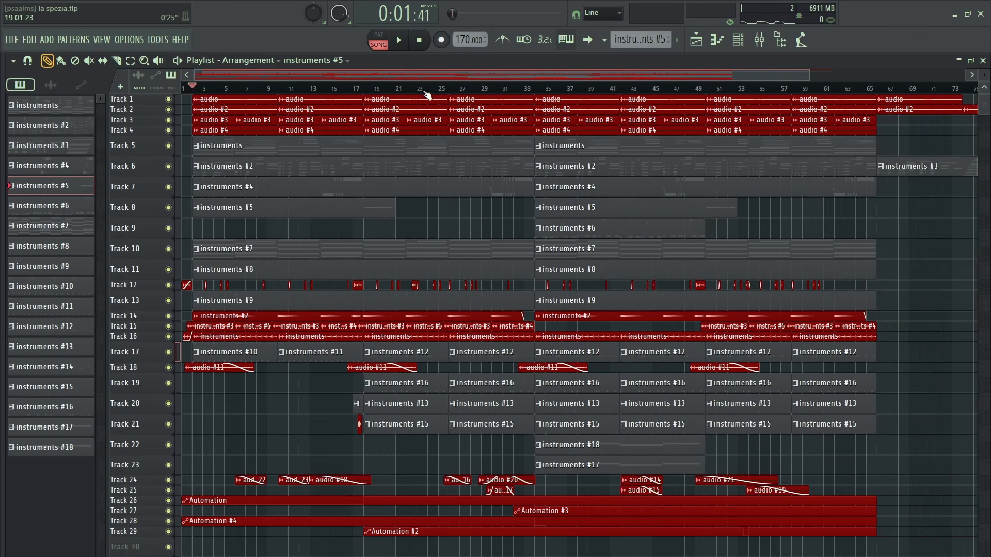
scroll(427, 95, "up", 1)
scroll(230, 129, "left", 2)
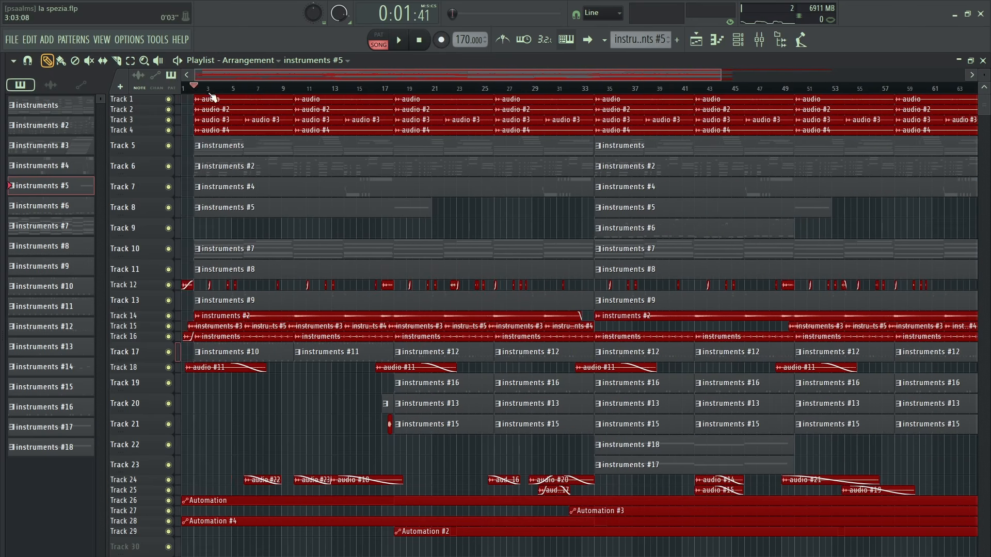
scroll(220, 95, "up", 3)
scroll(253, 151, "left", 1)
right_click(168, 146)
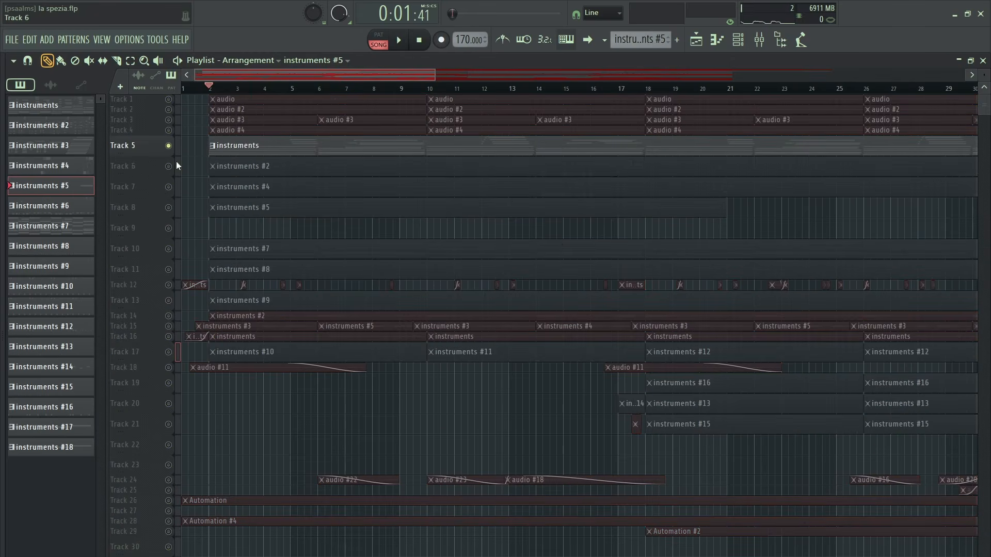
left_click(168, 166)
left_click(168, 187)
left_click(168, 208)
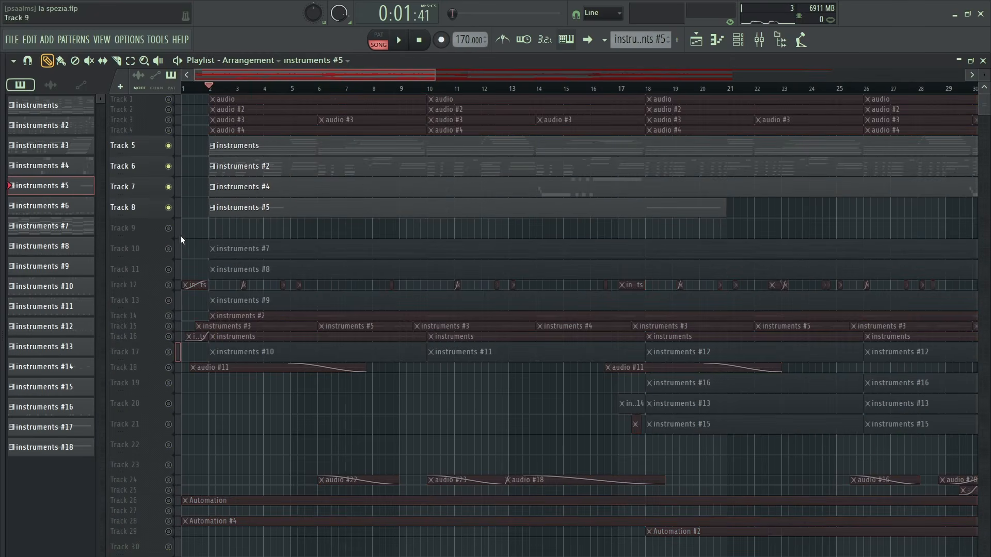
left_click(174, 250)
left_click(175, 269)
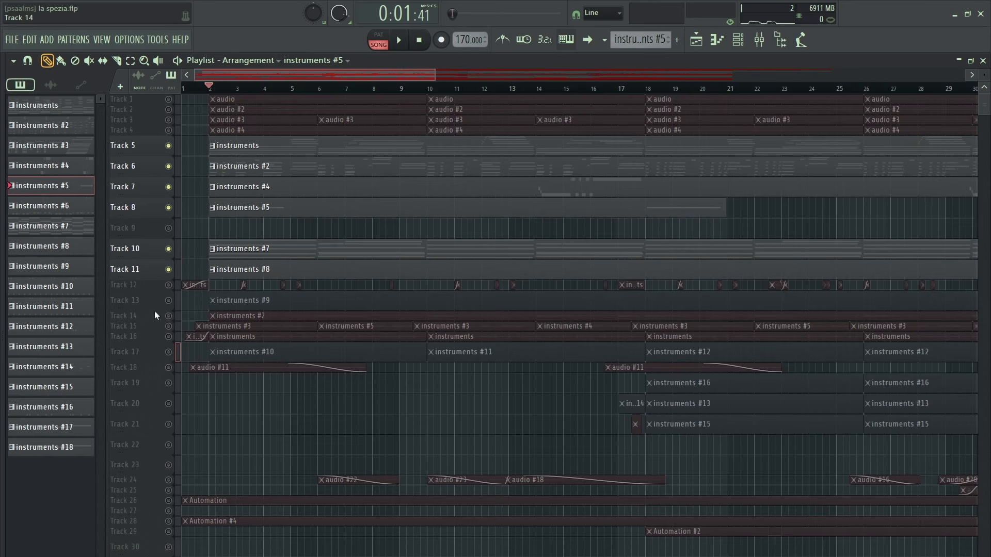
Open and close the instruments #8 clip's notes, and open the instruments #9 clip's notes in the piano roll
double_click(242, 271)
left_click(983, 60)
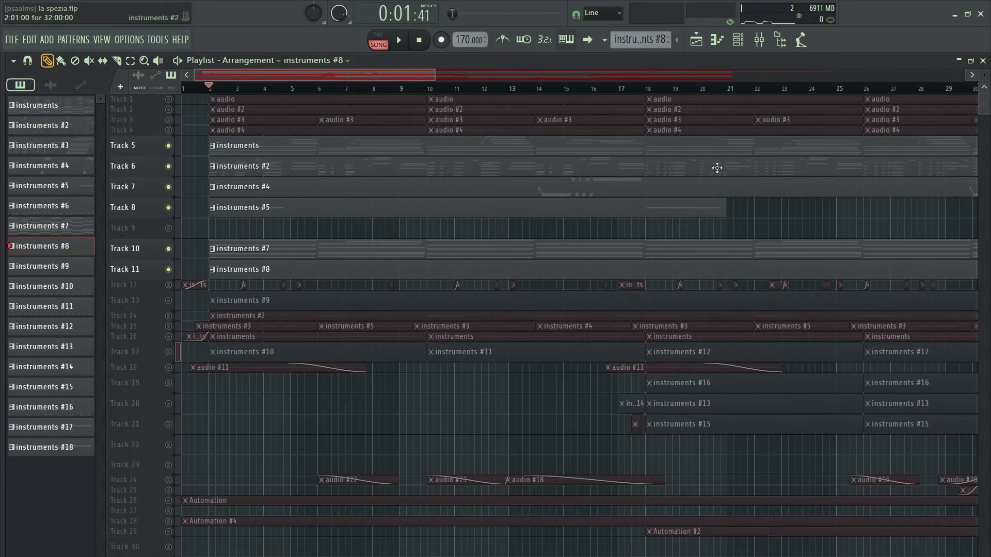
double_click(270, 301)
scroll(274, 93, "down", 5)
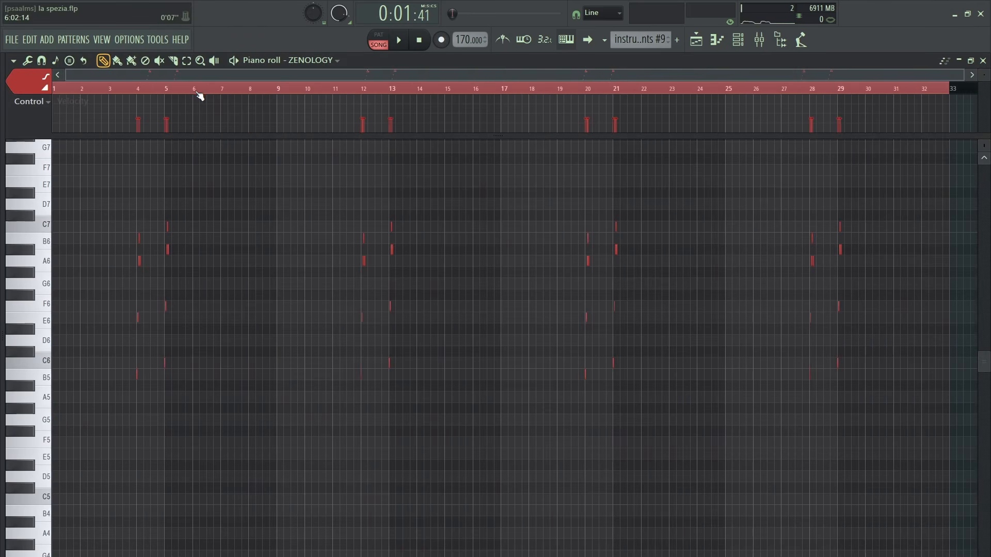
Switch playback to pattern mode and place the playhead just before bar 4 in the ZENOLOGY notes
left_click(145, 89)
scroll(145, 90, "up", 5)
key("l")
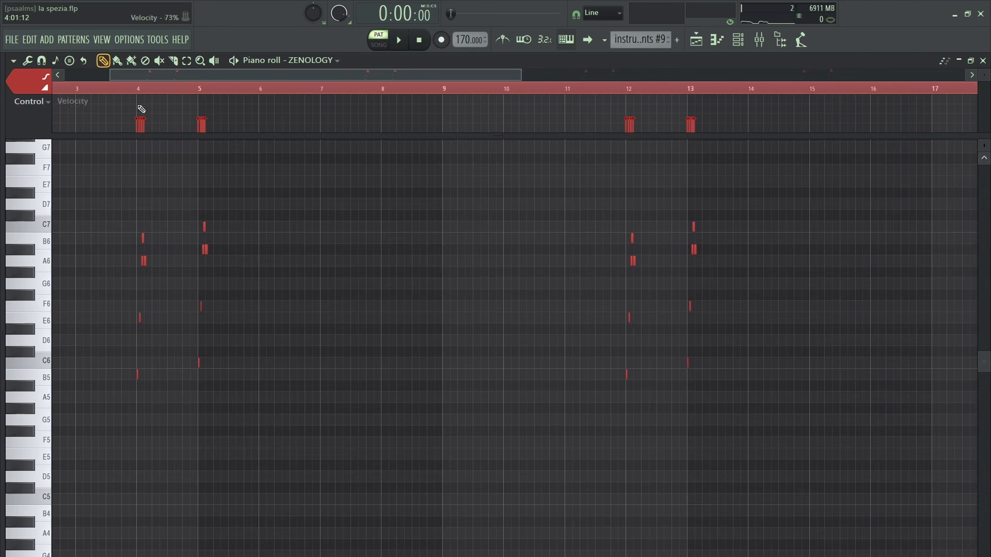
left_click(123, 89)
left_click_drag(123, 89, 130, 89)
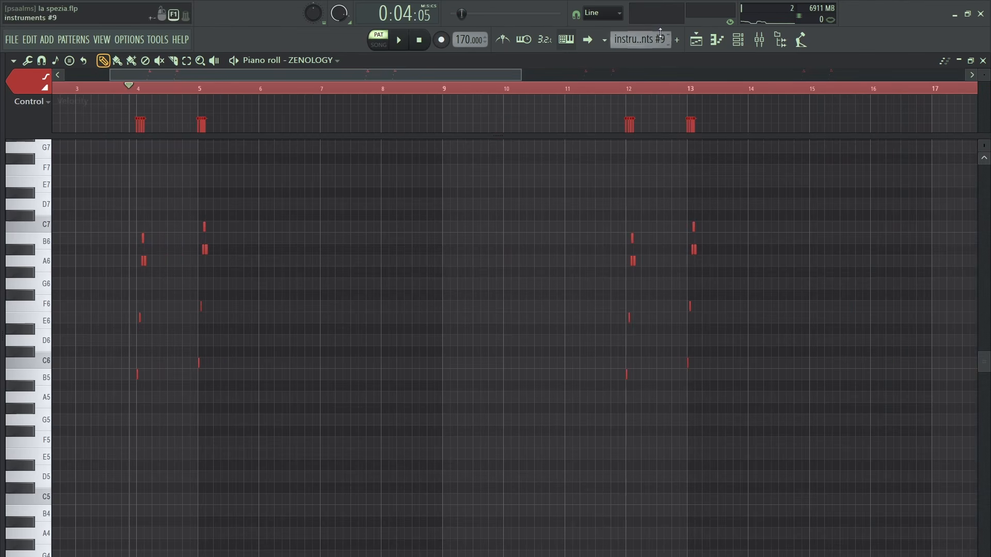
Open the ZENOLOGY channel's synth window to show its preset, and remove the stray note placed near bar 14
left_click(738, 40)
left_click(415, 238)
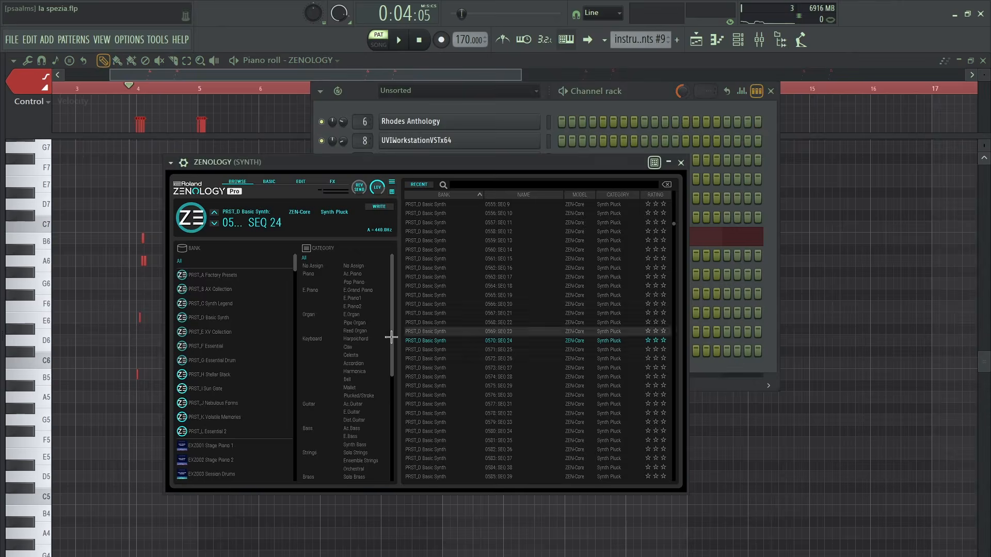
left_click(759, 454)
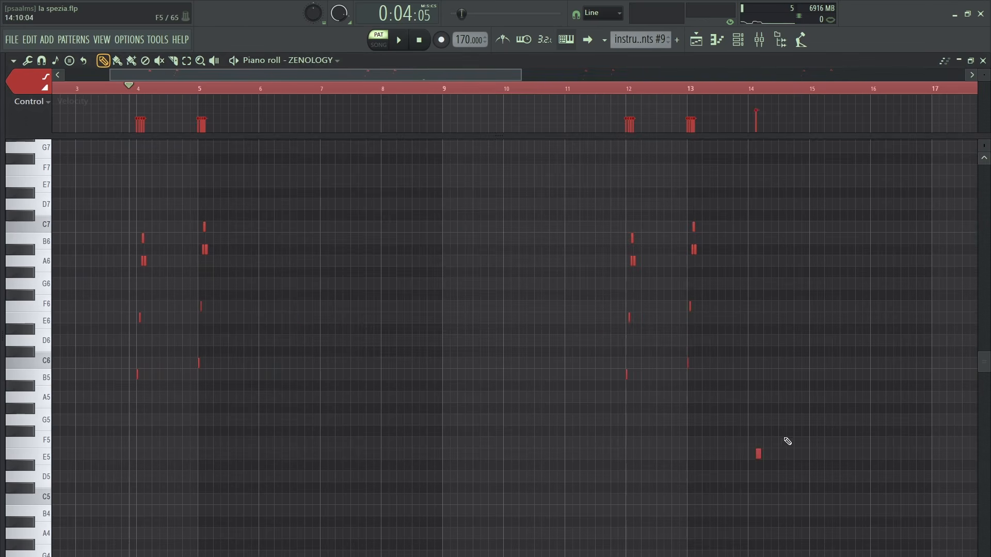
right_click(759, 455)
Move the playhead slightly earlier before bar 4 and play the ZENOLOGY notes through bar 5, and stop
scroll(139, 88, "up", 4)
left_click_drag(140, 76, 65, 90)
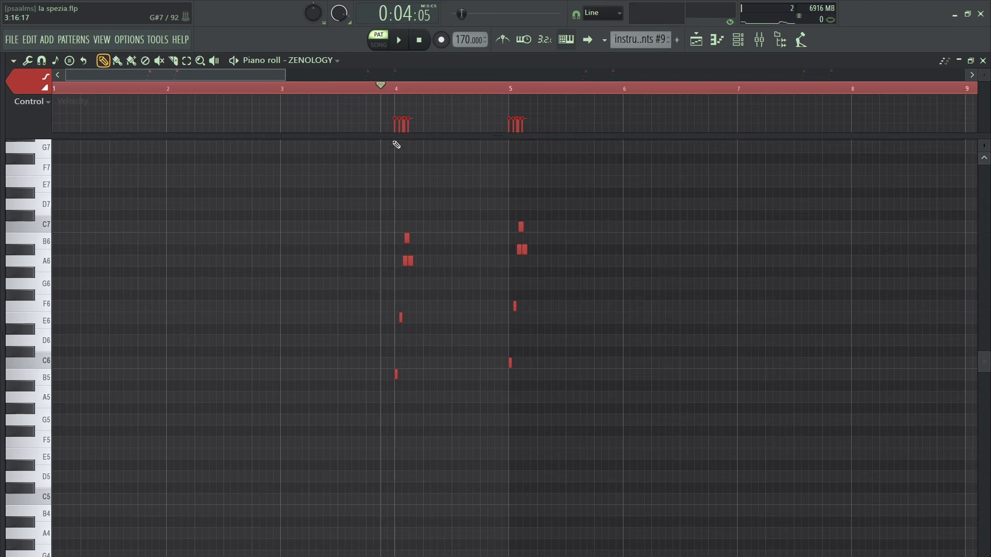
left_click_drag(380, 85, 374, 88)
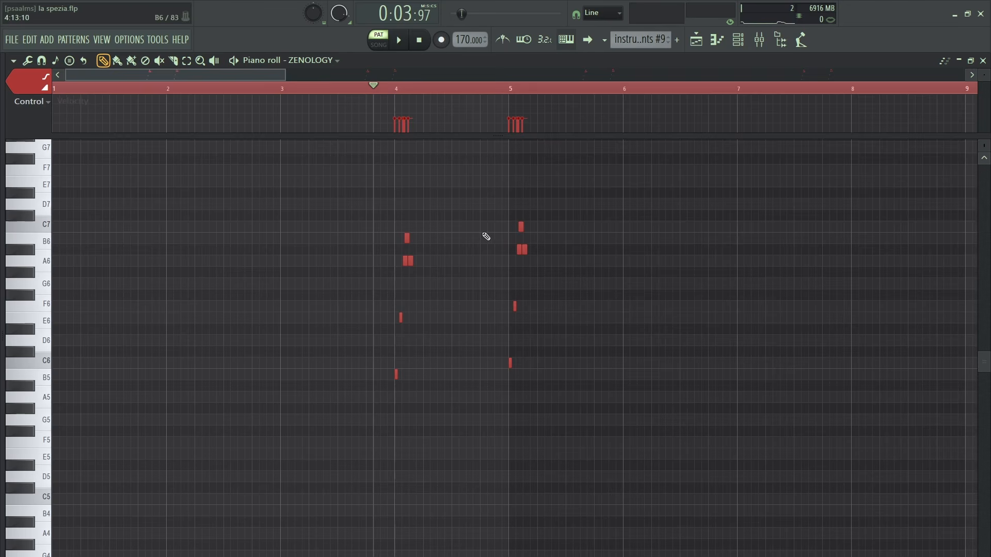
key("space")
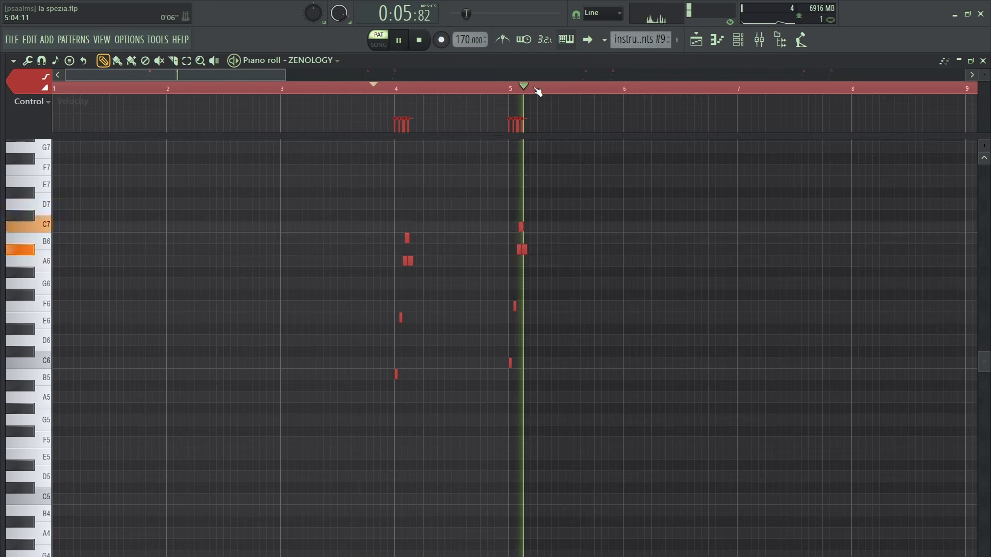
scroll(538, 91, "down", 6)
key("space")
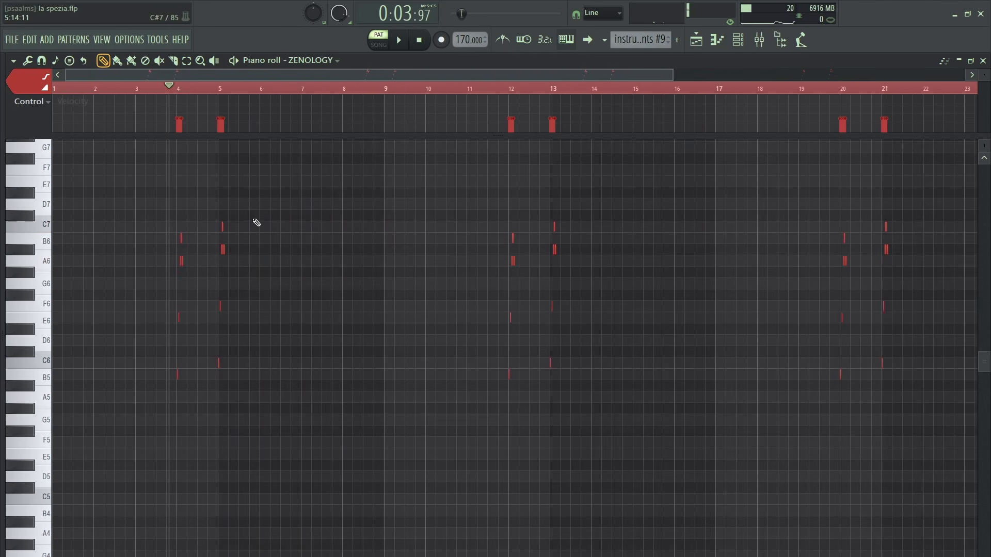
Close the piano roll and ZENOLOGY windows and place the song playhead at bar 2 in the playlist
scroll(255, 222, "up", 3)
scroll(177, 91, "up", 1)
key("Home")
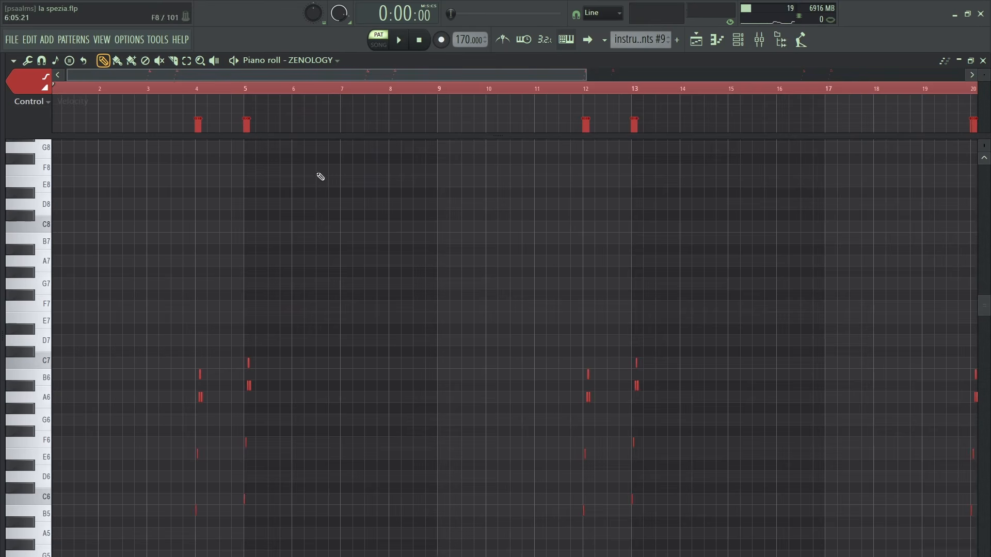
left_click(983, 61)
left_click(681, 163)
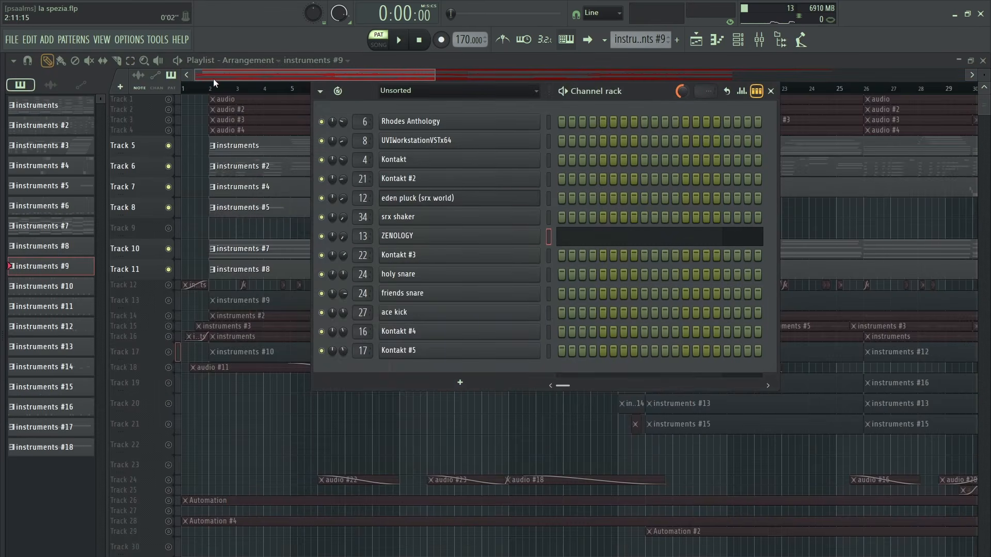
left_click(210, 85)
scroll(211, 86, "up", 3)
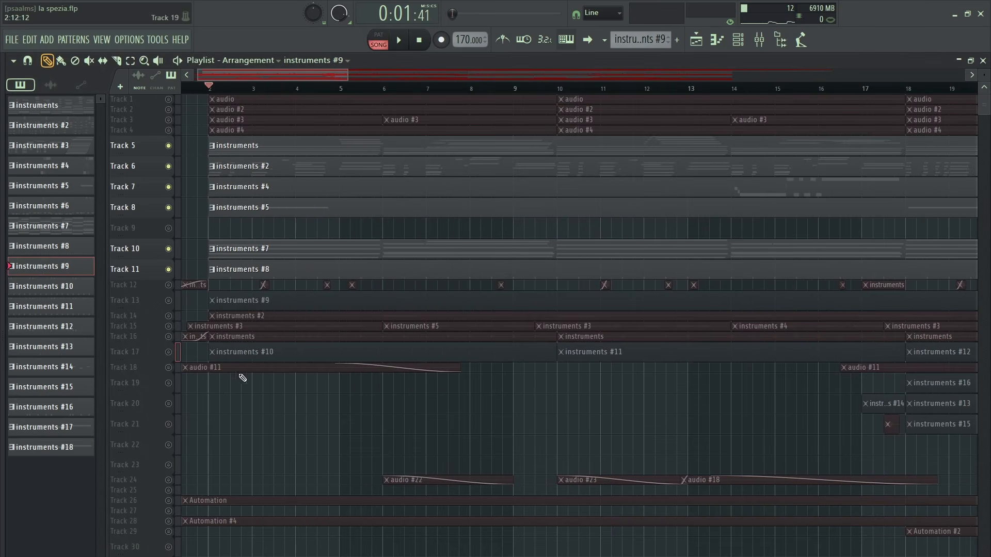
Solo track 15 and enable tracks 14, 13, 10, 8, 7, 6 and 5 alongside it
right_click(170, 326)
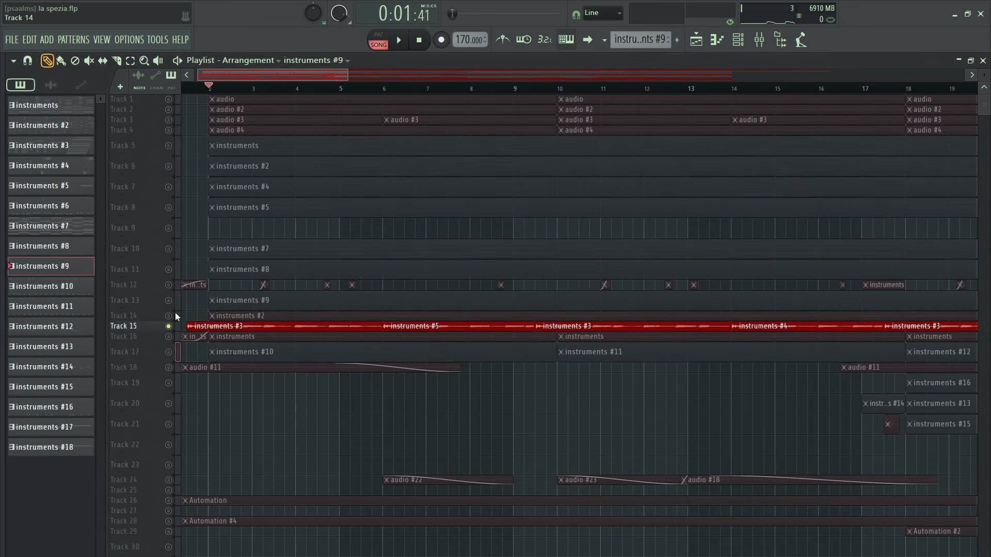
left_click(169, 318)
left_click(169, 301)
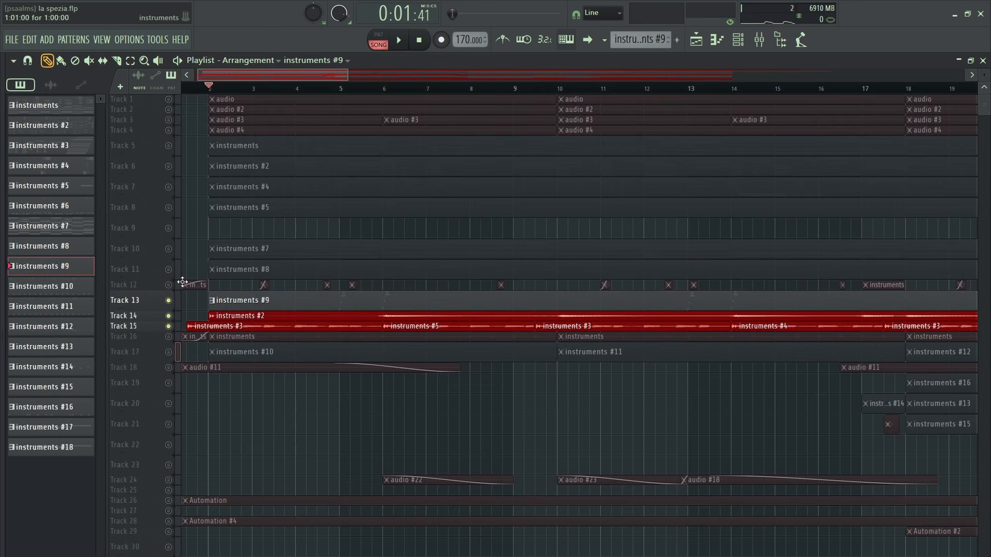
left_click(169, 249)
left_click(169, 209)
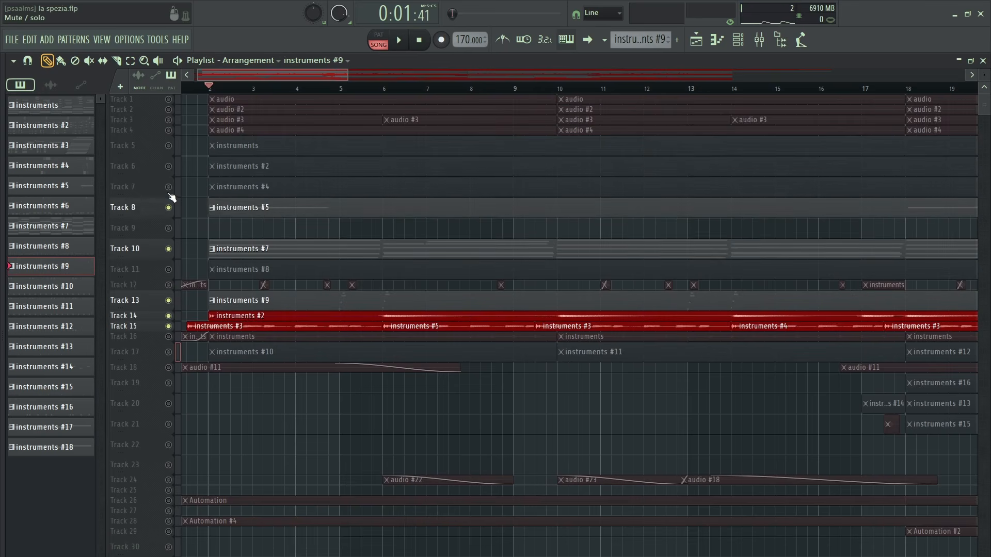
left_click(169, 186)
left_click(168, 166)
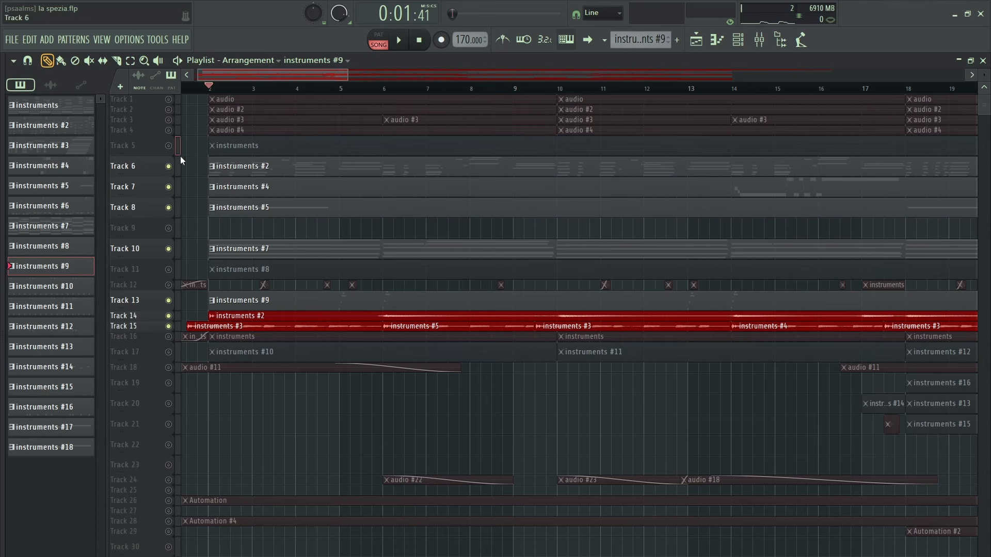
left_click(169, 146)
Play the enabled tracks together from bar 2 to about bar 22, and stop playback
key("space")
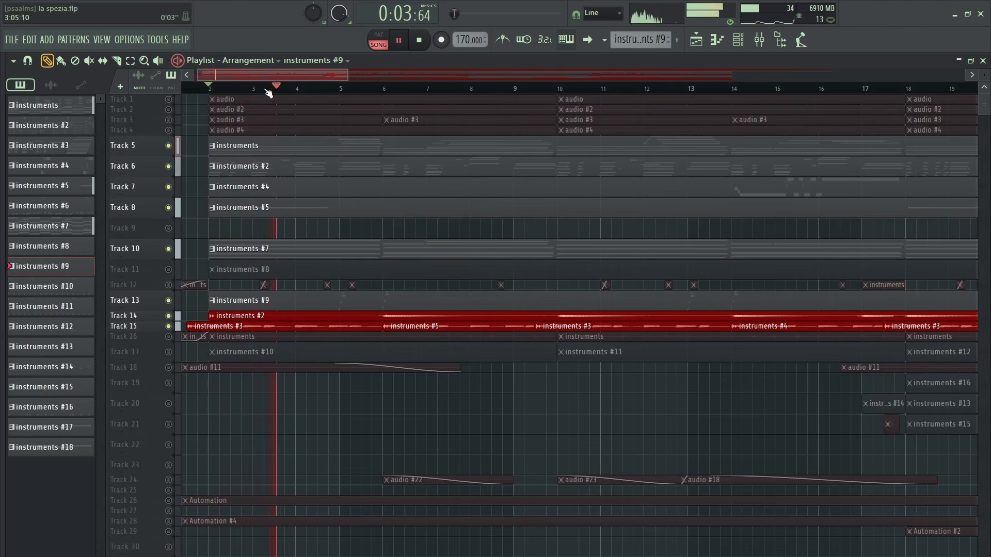
scroll(268, 92, "down", 2)
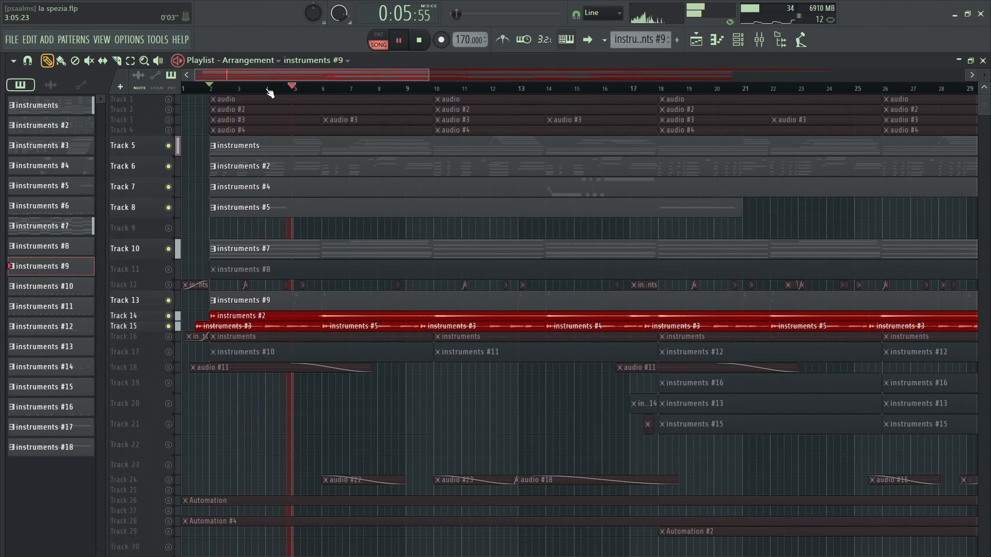
scroll(281, 90, "down", 3)
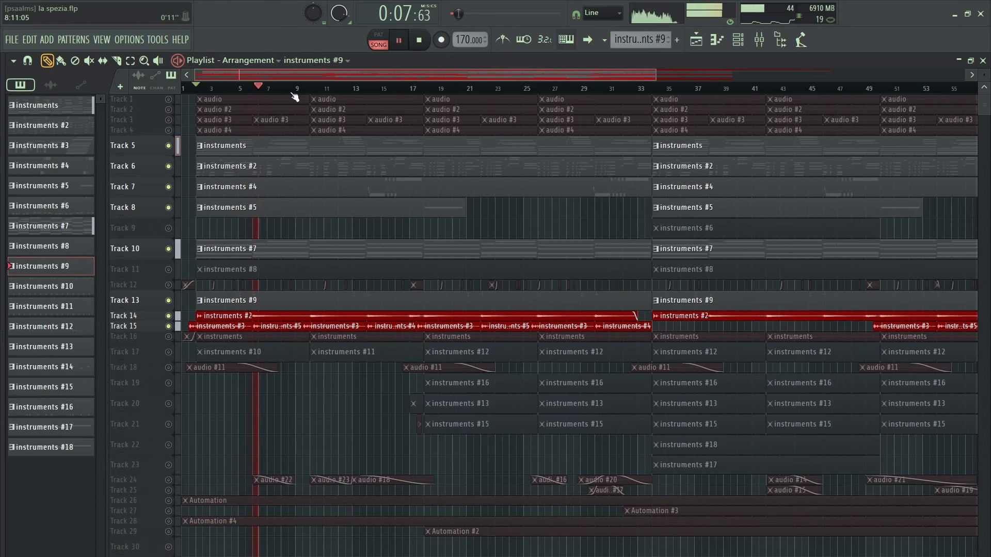
scroll(306, 77, "up", 1)
scroll(262, 81, "up", 1)
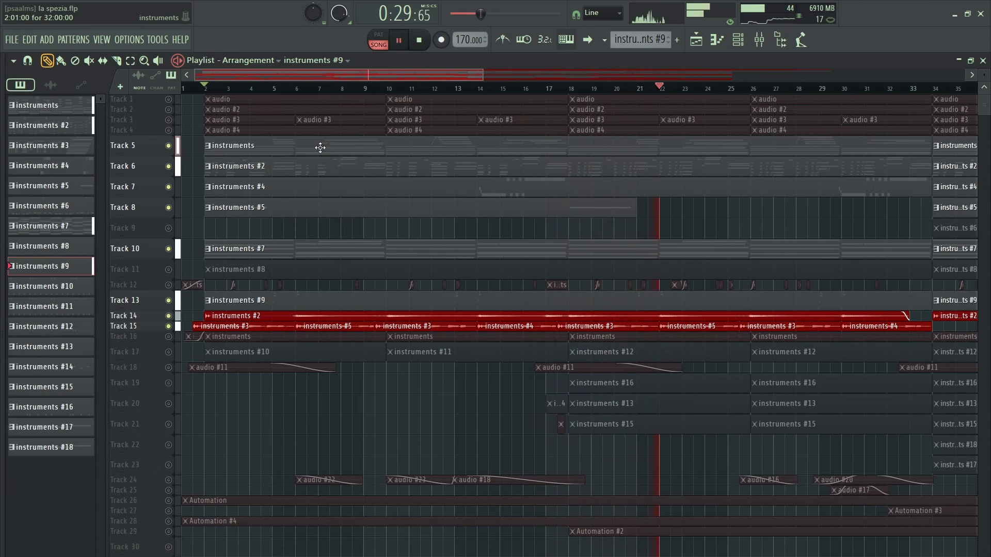
key("space")
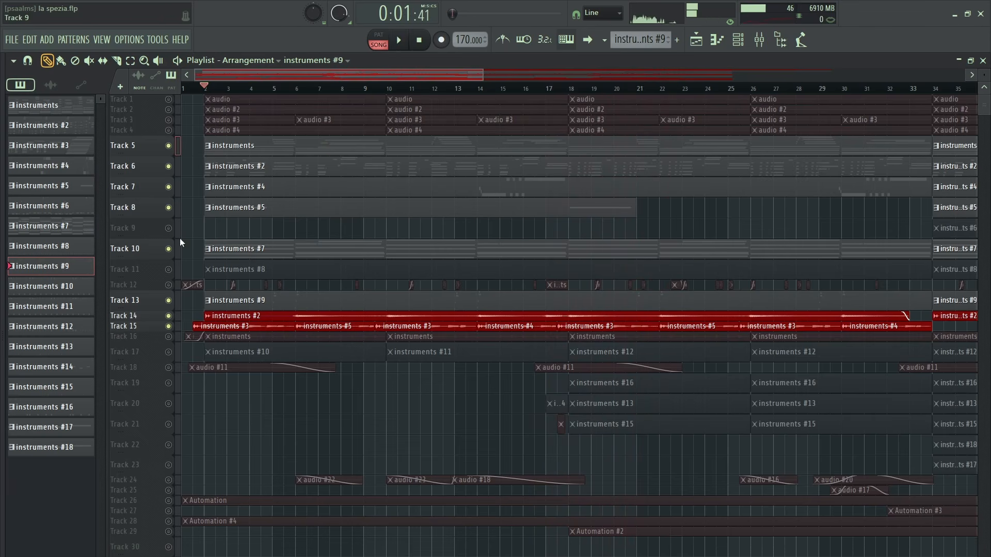
Re-enable all playlist tracks and review the whole arrangement before returning to its opening bars
right_click(177, 147)
right_click(177, 147)
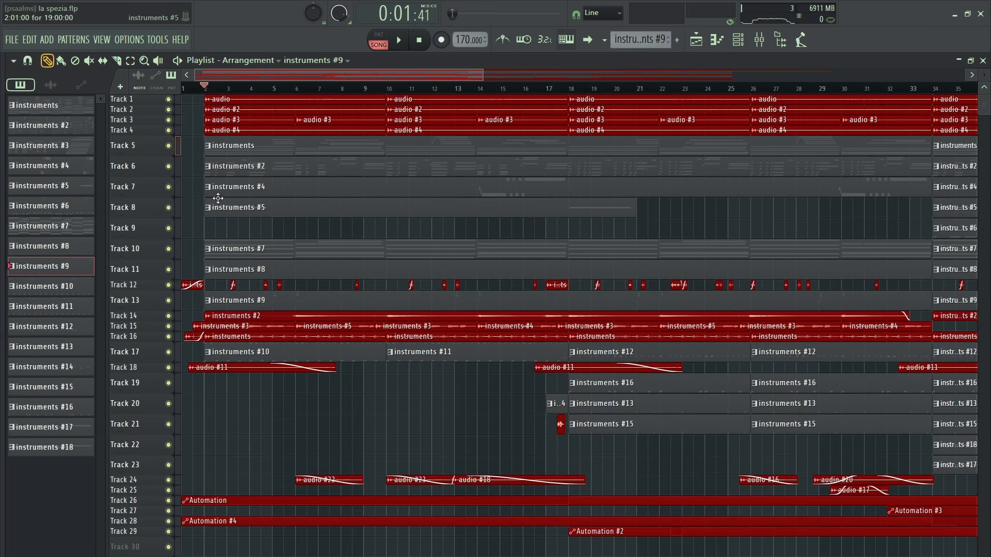
scroll(222, 92, "down", 5)
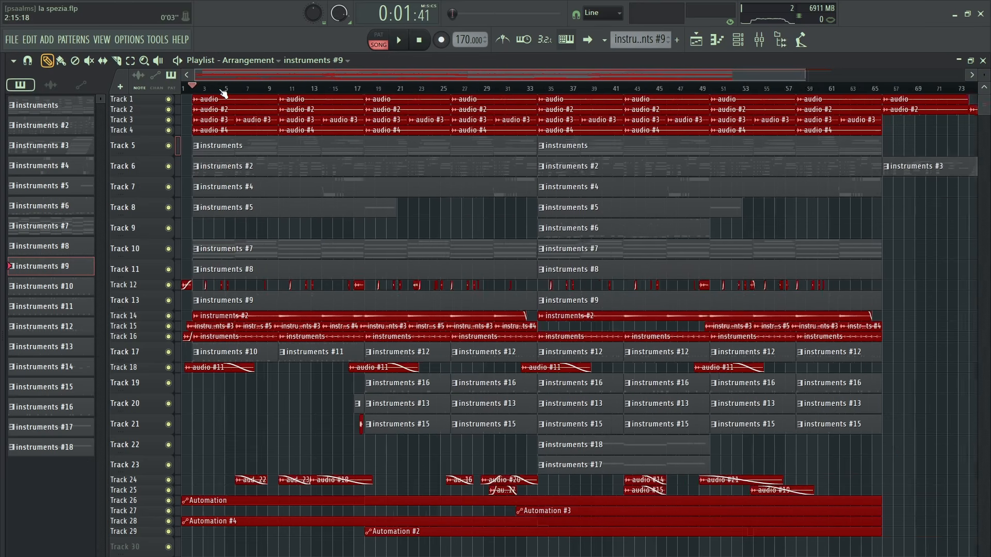
scroll(223, 91, "up", 5)
left_click_drag(240, 73, 216, 75)
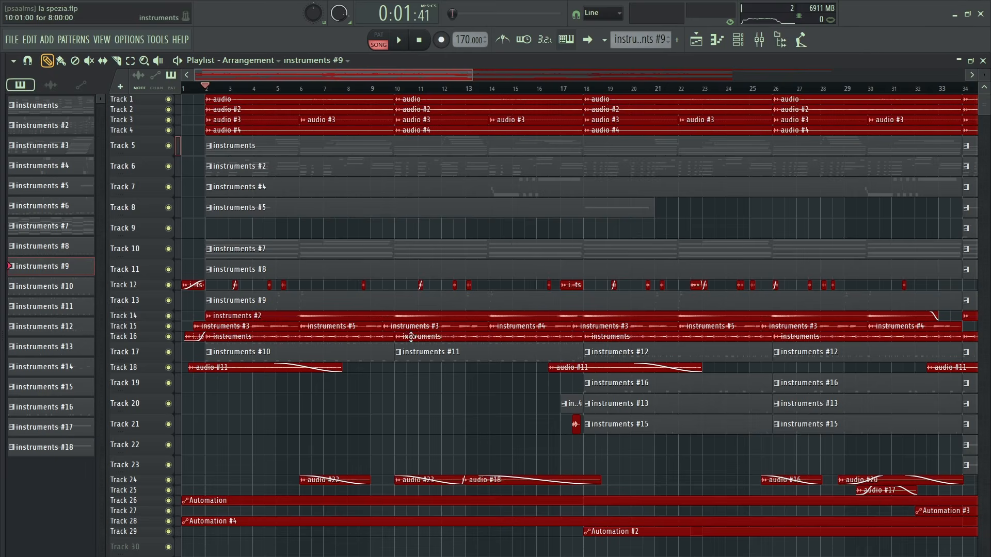
Solo track 16 and place the playhead at bar 2
left_click(168, 336, "ctrl")
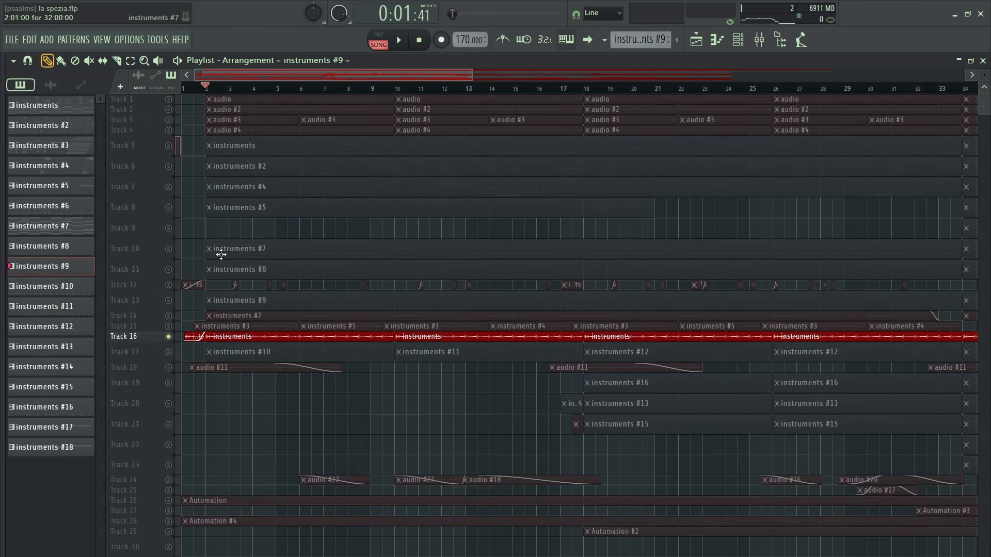
scroll(209, 93, "up", 2)
left_click_drag(211, 90, 131, 106)
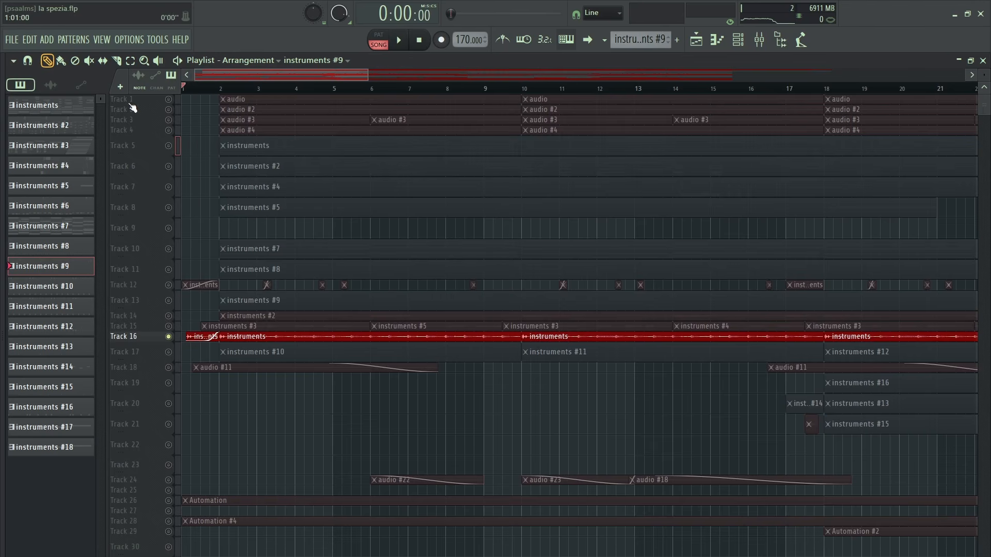
left_click(228, 90)
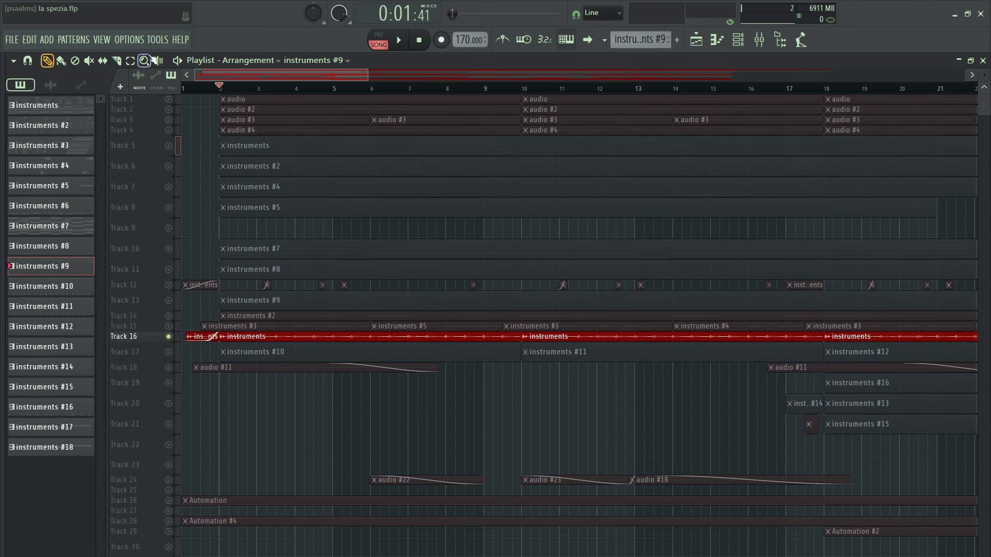
left_click(168, 99)
left_click(169, 109)
left_click(168, 120)
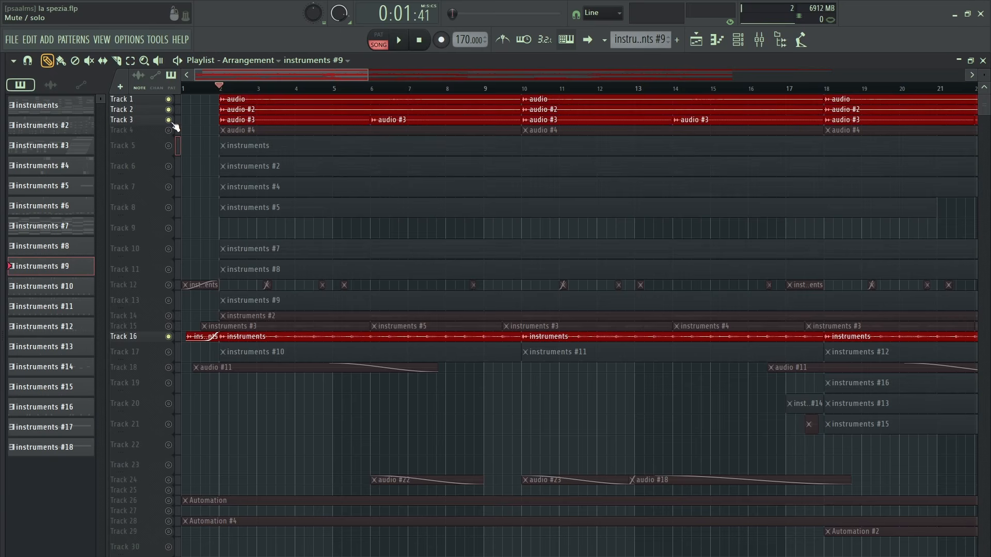
left_click(168, 120)
left_click(168, 110)
left_click(168, 100)
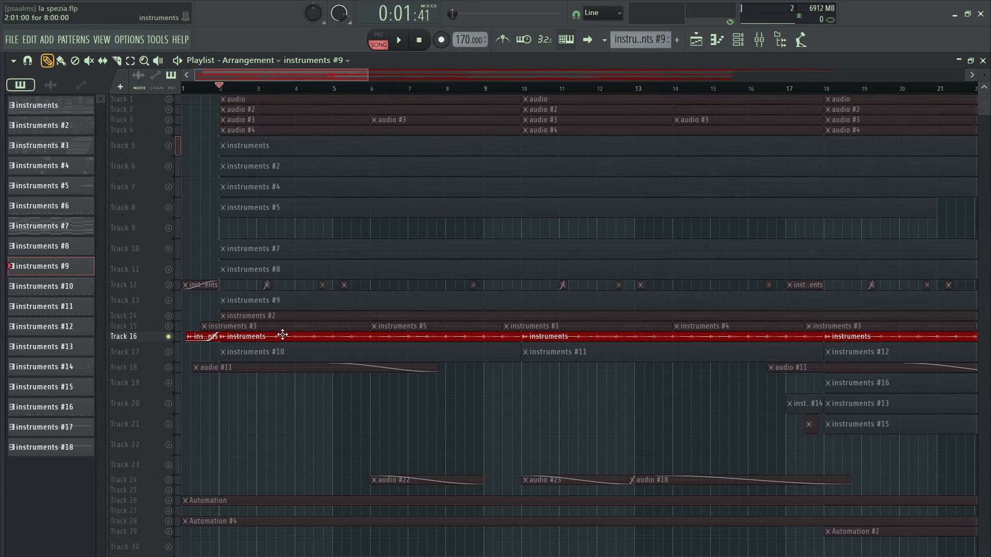
Play the soloed track 16 from bar 2, and stop playback
key("space")
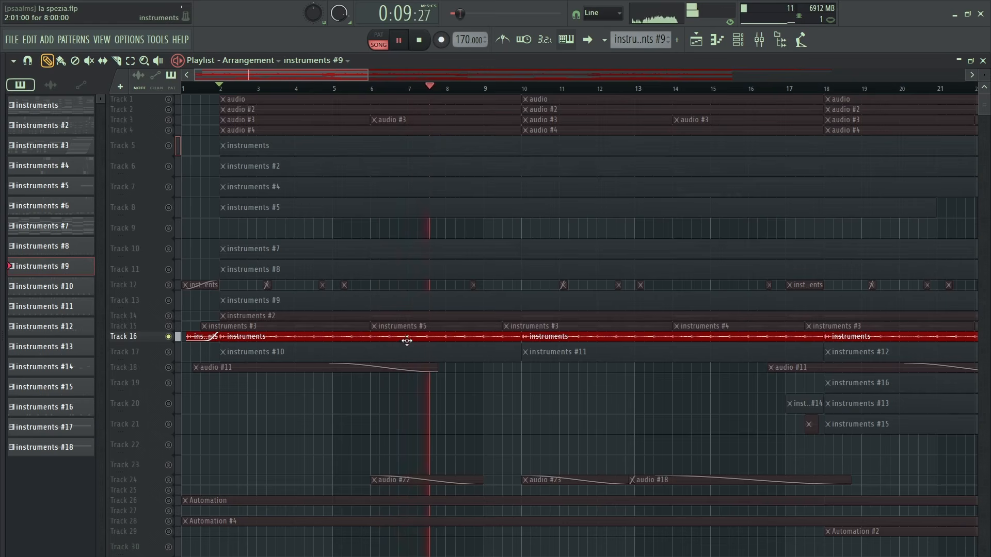
key("space")
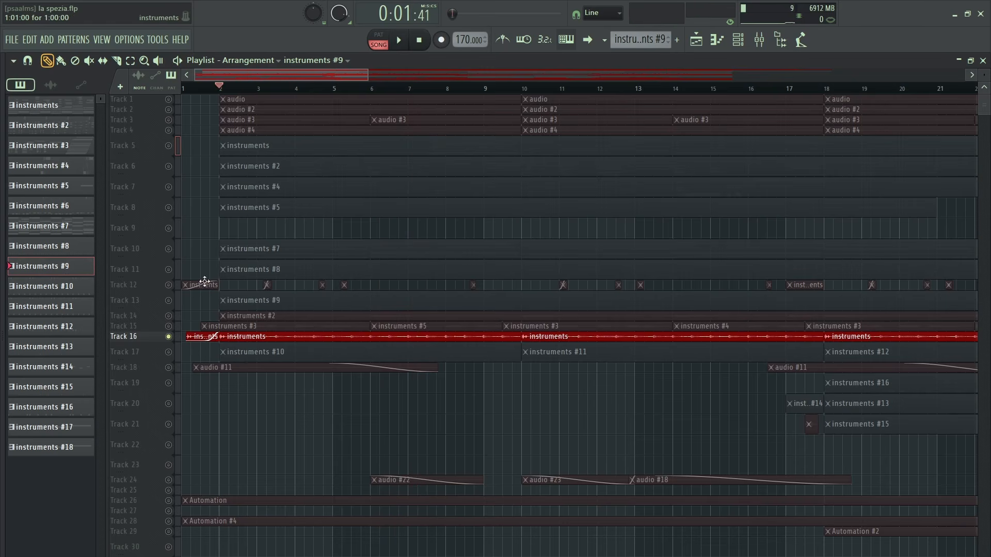
Enable track 12, mute track 16, and audition track 12 from bar 1, mid-bar 8 and just before bar 17
left_click(177, 285)
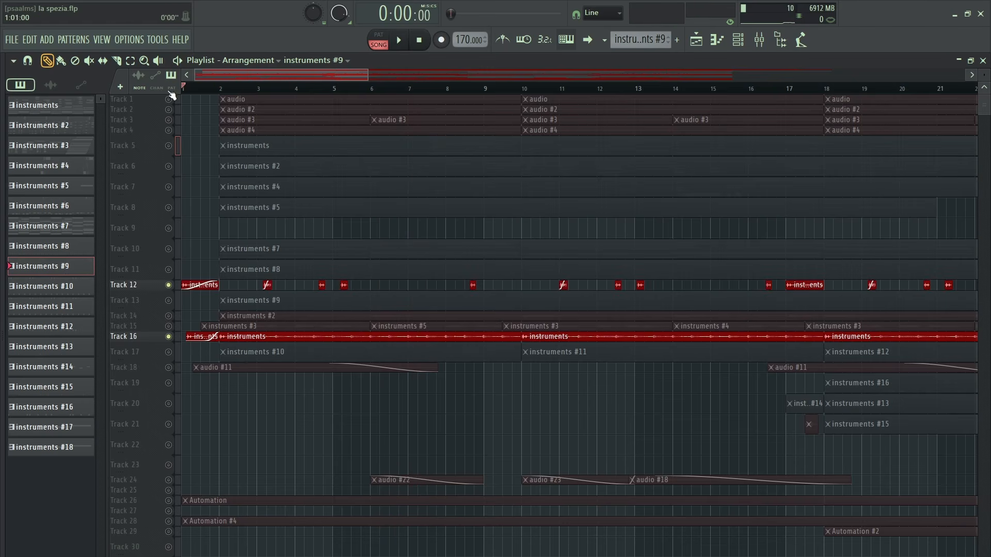
left_click(173, 341)
key("space")
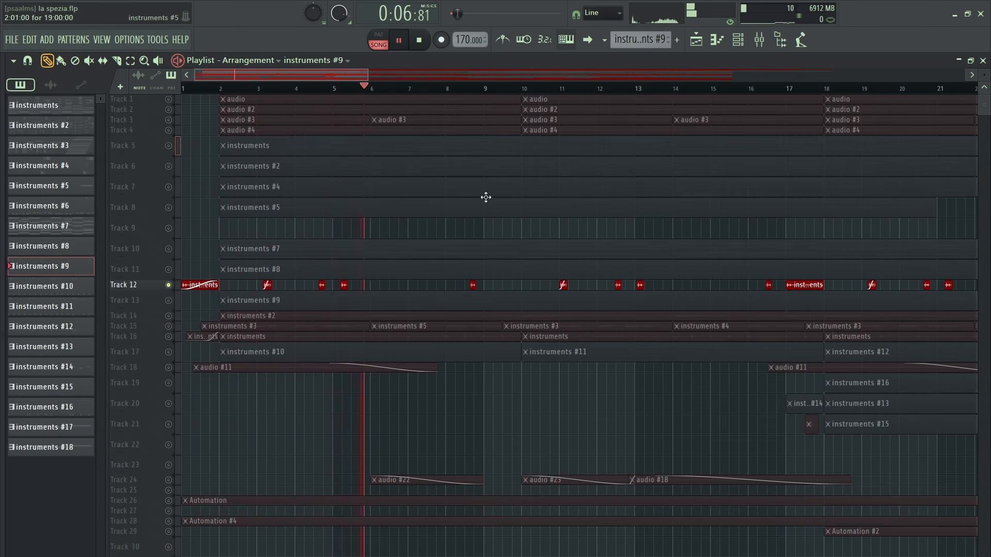
left_click(467, 88)
left_click(782, 87)
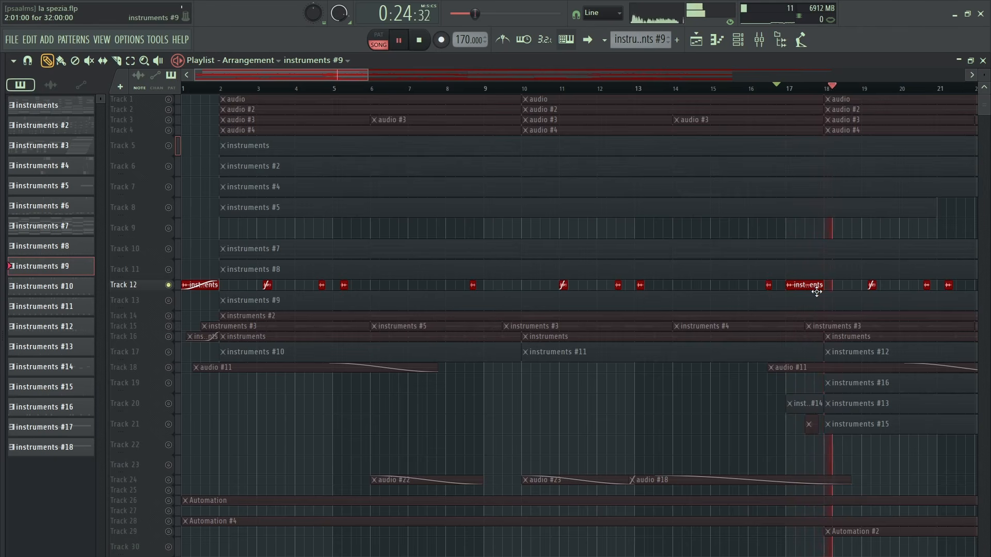
key("space")
Enable tracks 1 to 4 with tracks 12 and 16 muted, and play them from the middle of bar 1
left_click(201, 87)
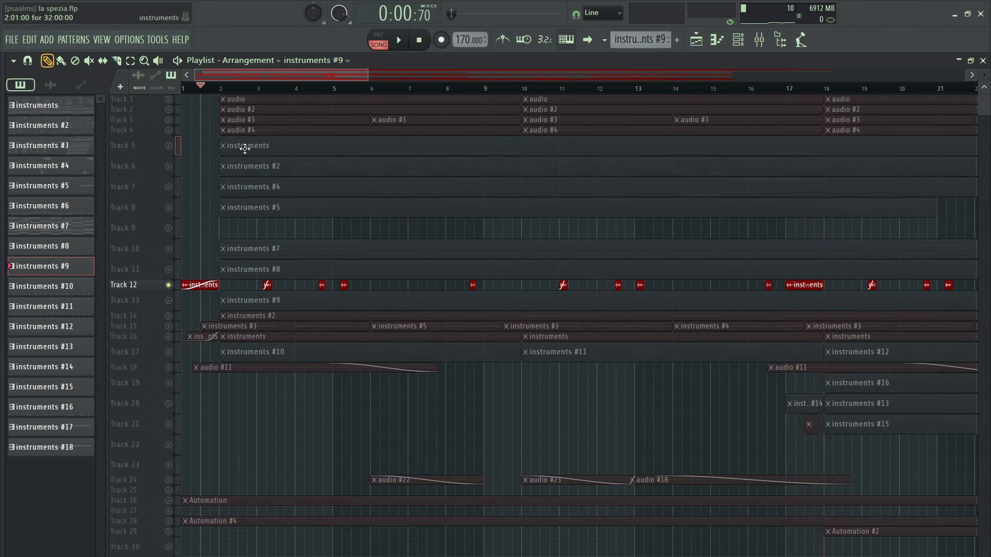
left_click(165, 337)
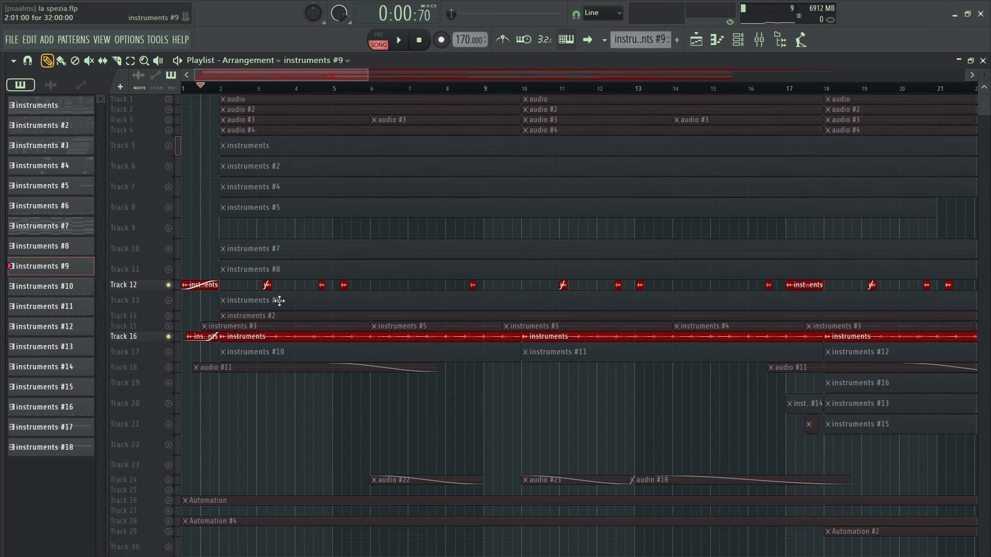
left_click_drag(168, 130, 168, 99)
left_click(168, 285)
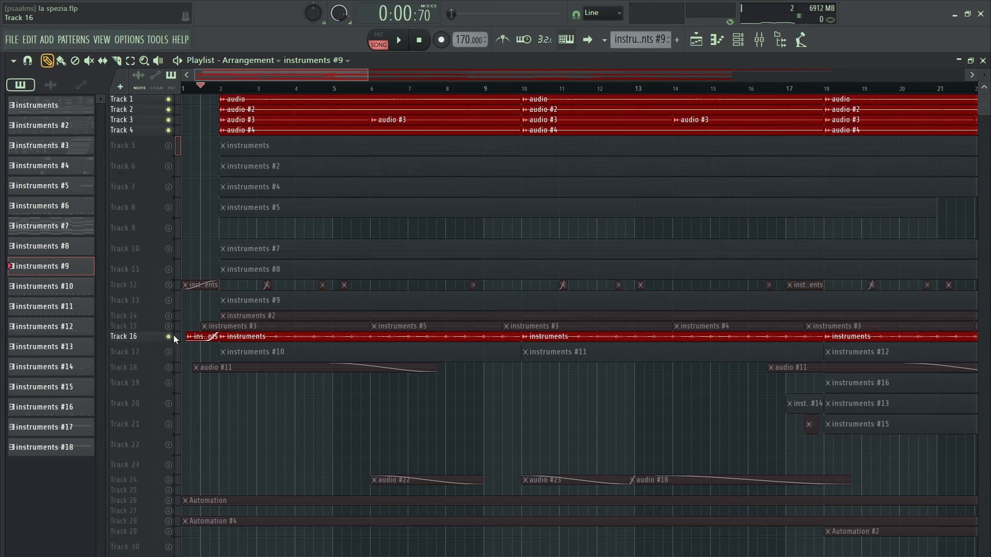
left_click(173, 336)
key("space")
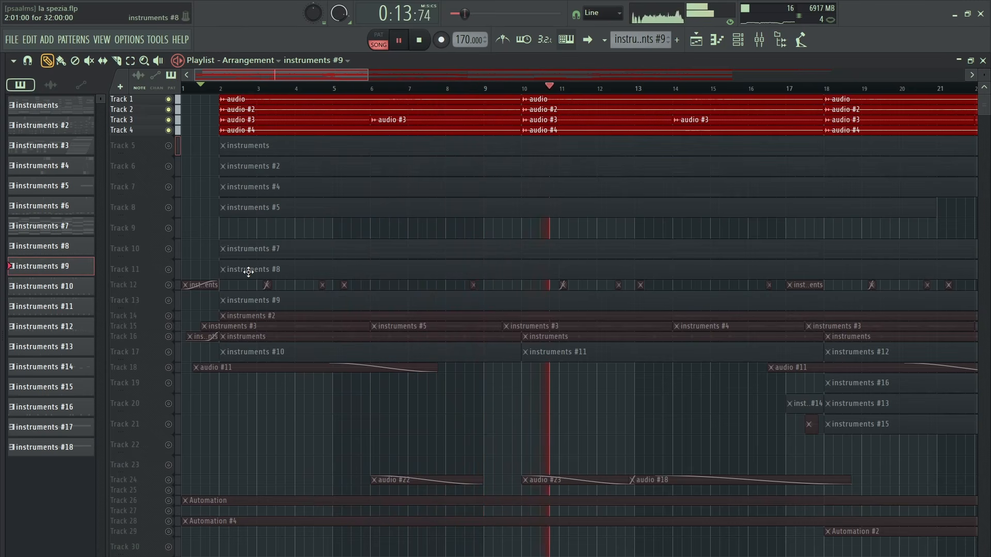
Stop playback and enable tracks 12, 16, 18 and 24 alongside tracks 1 to 4
key("space")
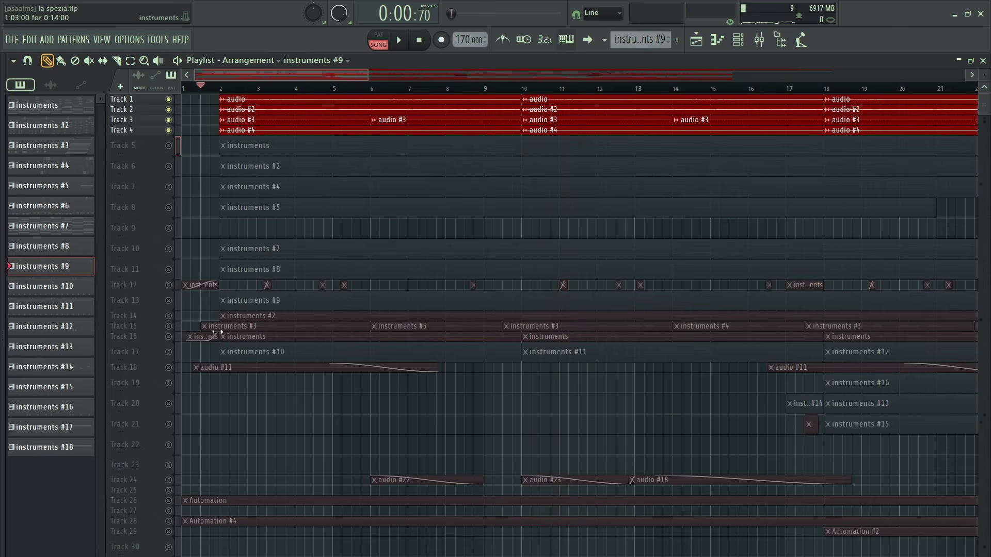
left_click(169, 285)
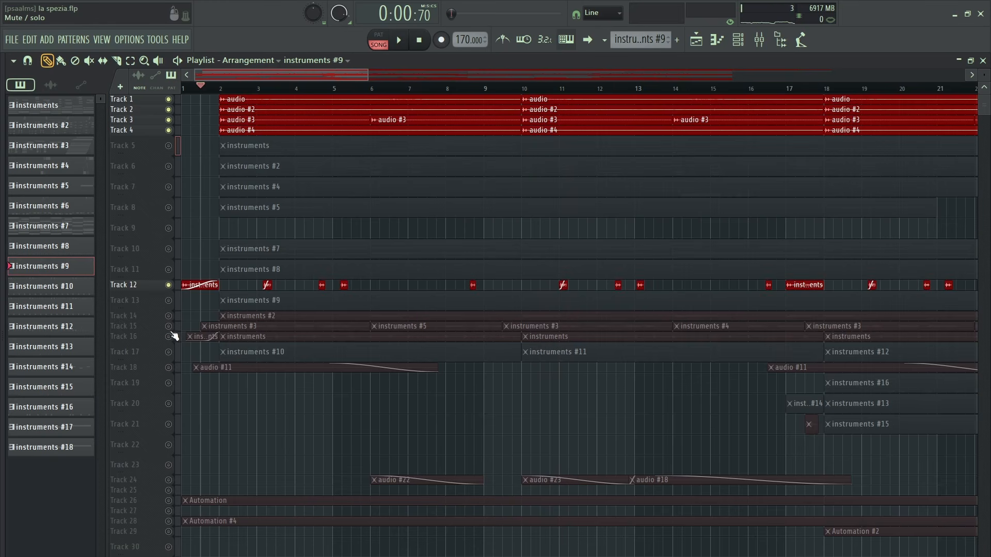
left_click(171, 336)
left_click(169, 368)
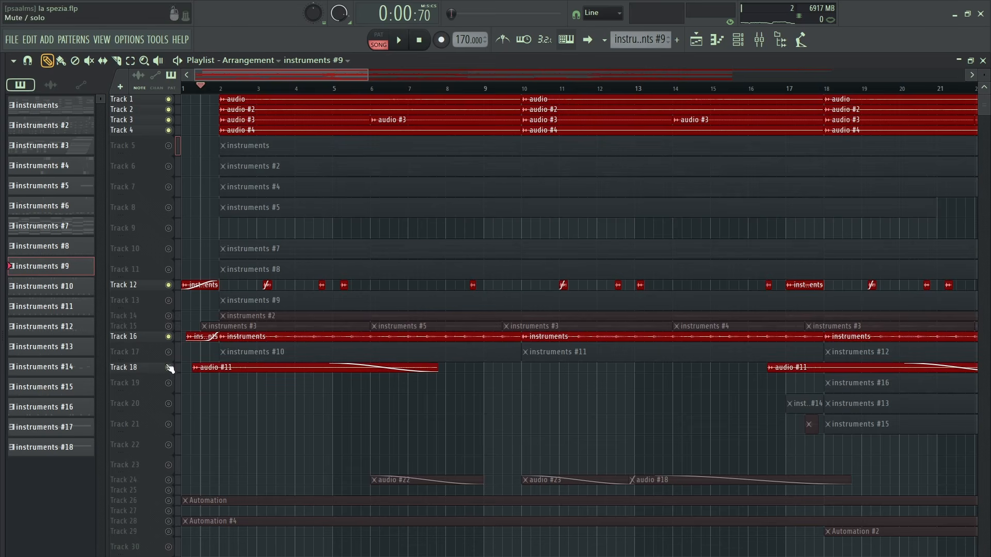
left_click(168, 481)
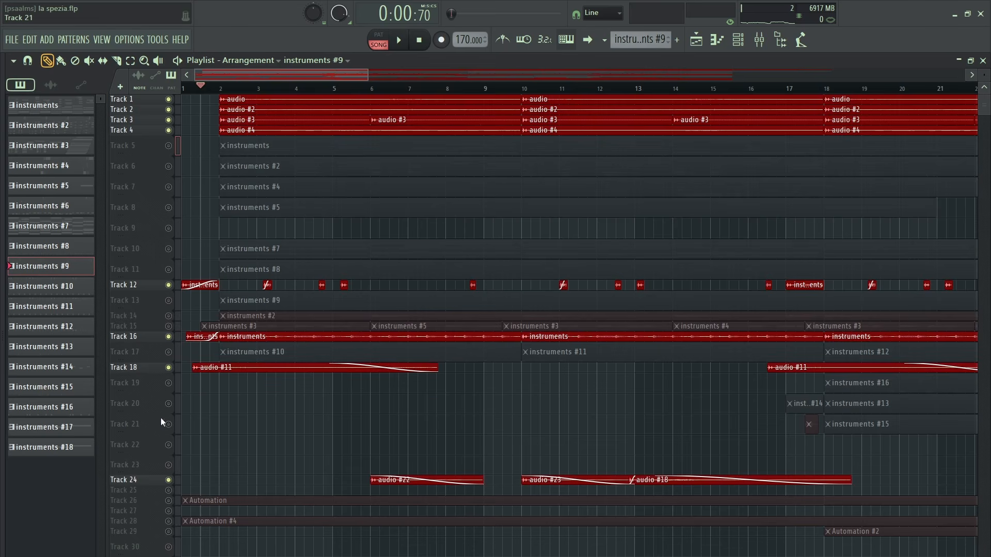
Enable track 25 and move the playhead to the start of bar 2
left_click(92, 66)
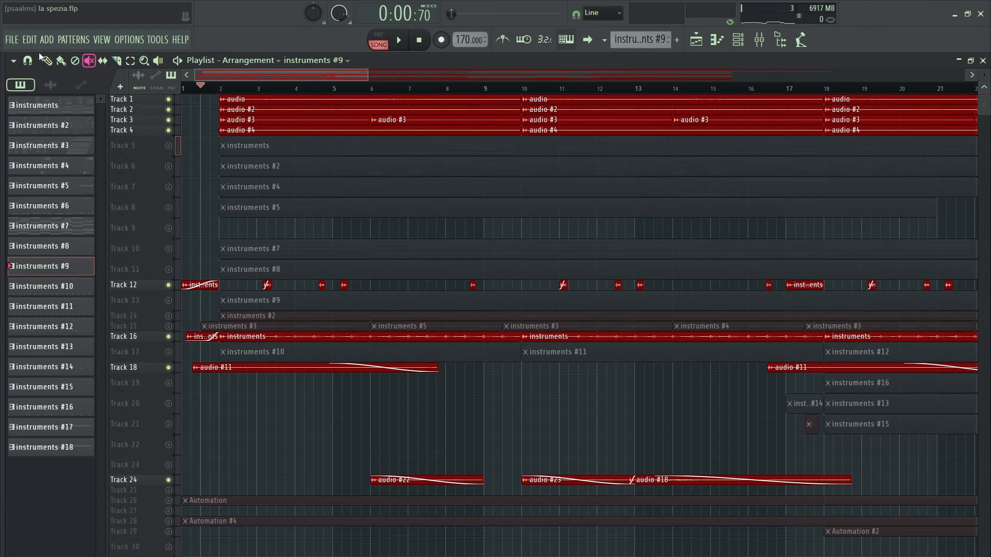
scroll(297, 93, "down", 3)
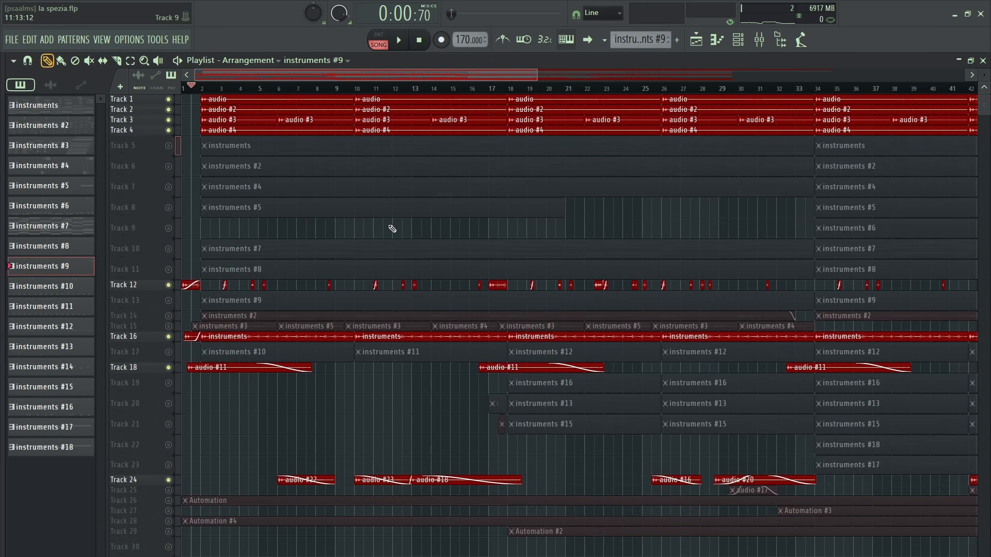
left_click_drag(274, 90, 287, 112)
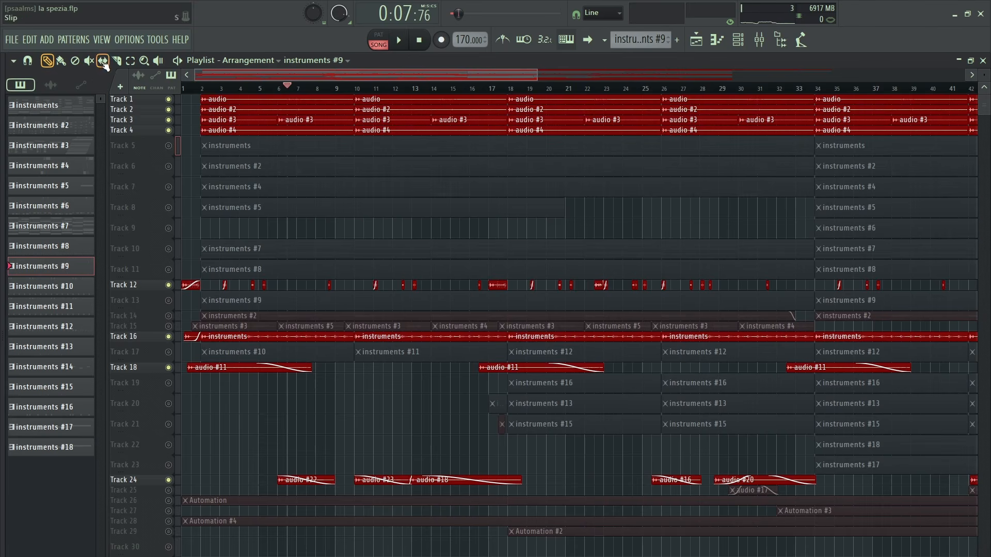
key("t")
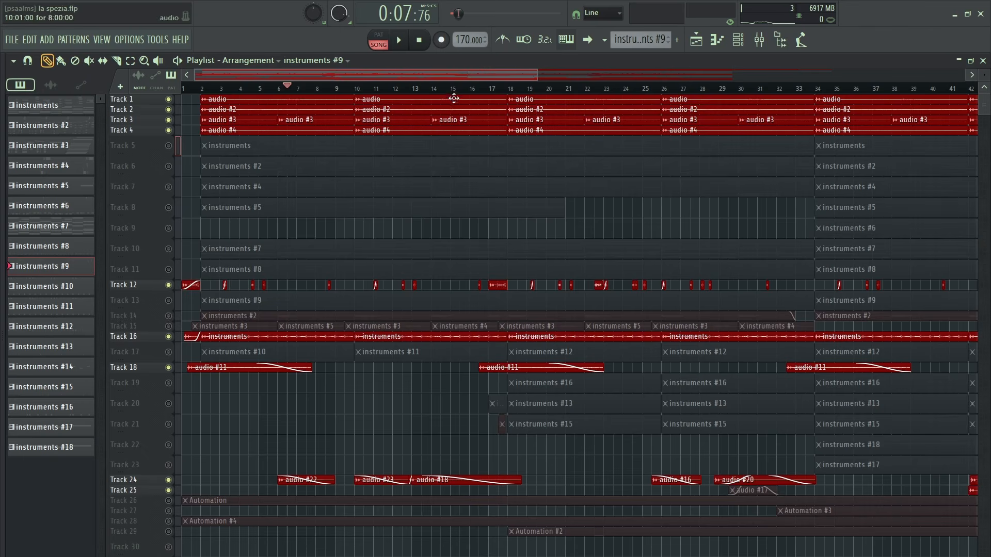
scroll(449, 97, "down", 4)
scroll(444, 97, "up", 3)
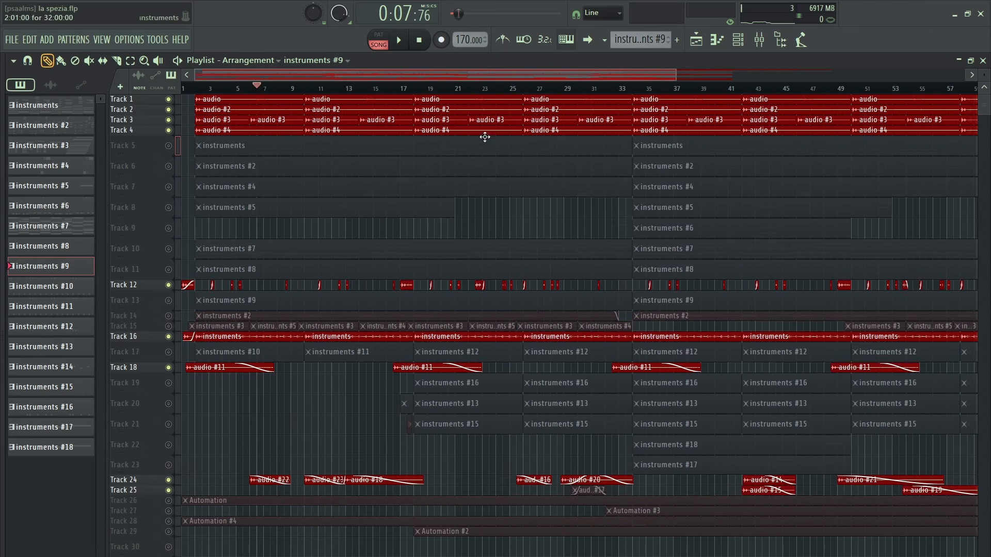
left_click(251, 92)
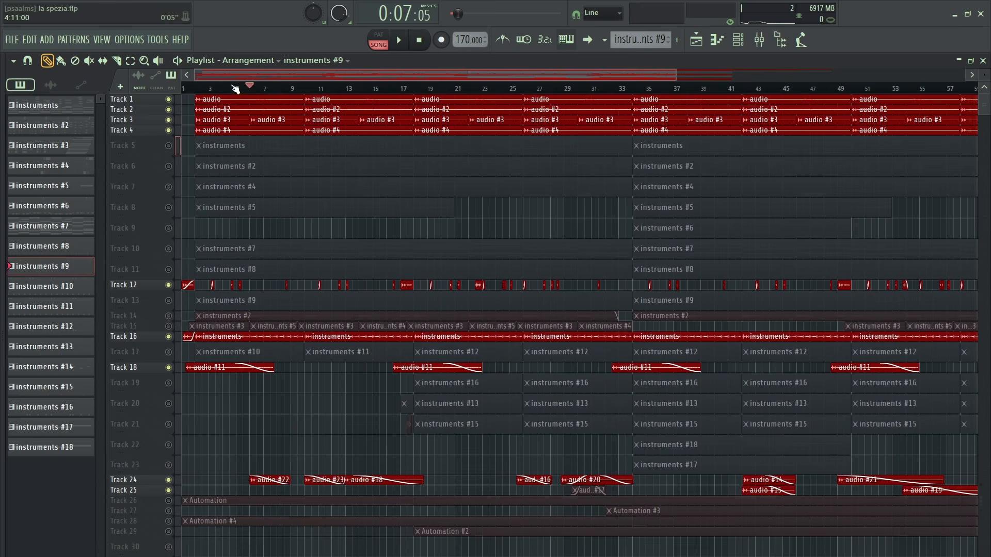
mouse_move(235, 89)
left_mouse_down()
mouse_move(376, 122)
mouse_move(283, 88)
mouse_move(239, 120)
mouse_move(207, 242)
left_mouse_up()
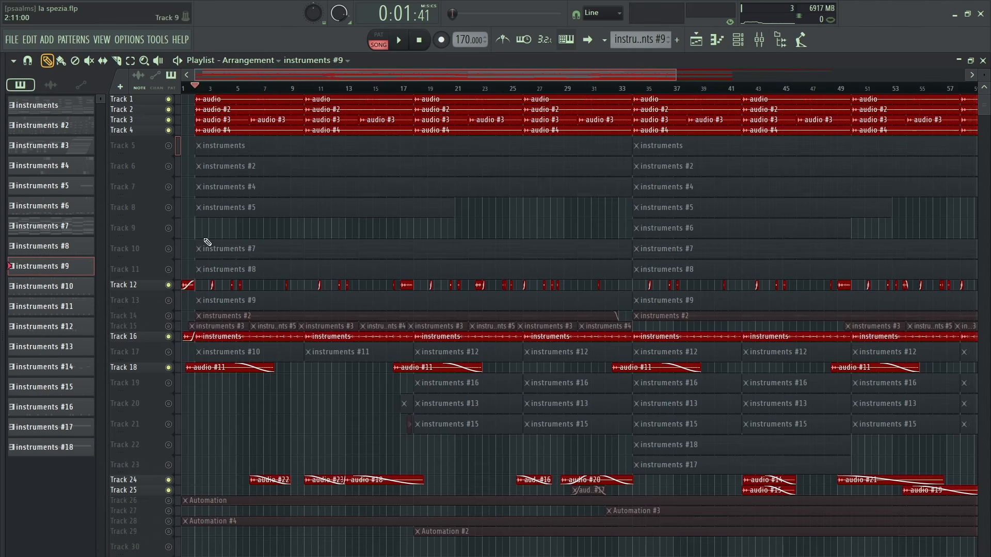
Enable track 10 and play the enabled tracks from bar 2
left_click(168, 250)
key("space")
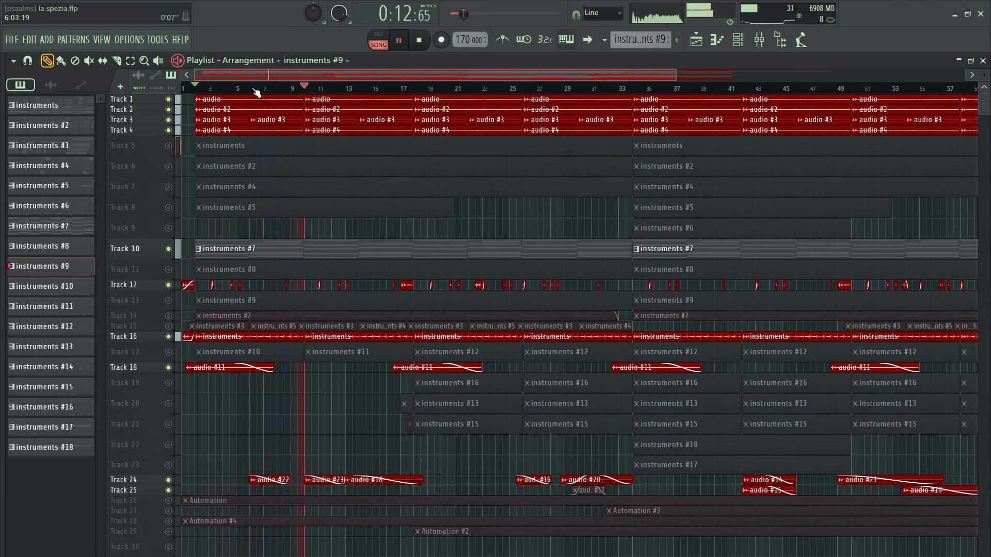
scroll(256, 91, "up", 1)
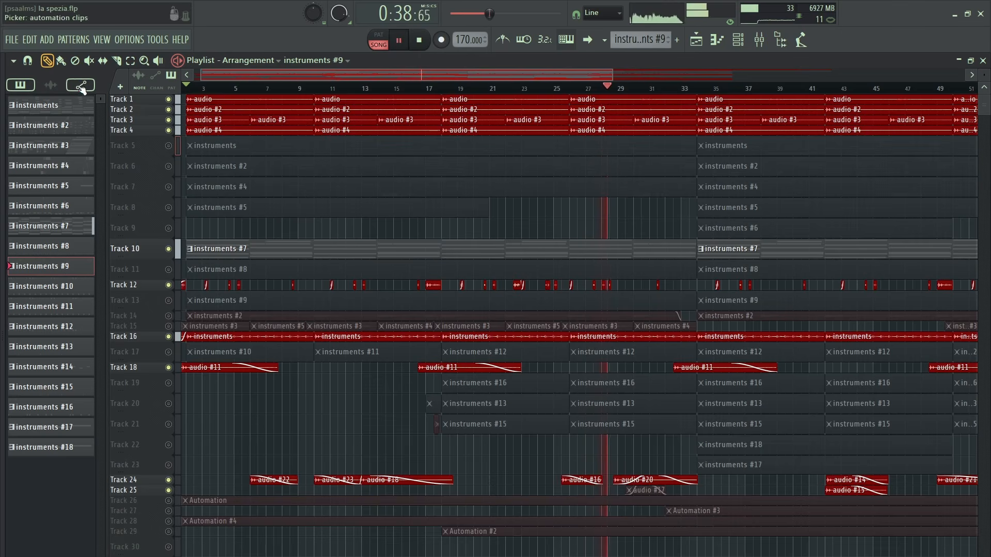
Unmute the audio #17 clip on track 25 during playback, and stop playback near bar 33
left_click(89, 60)
left_click(645, 491)
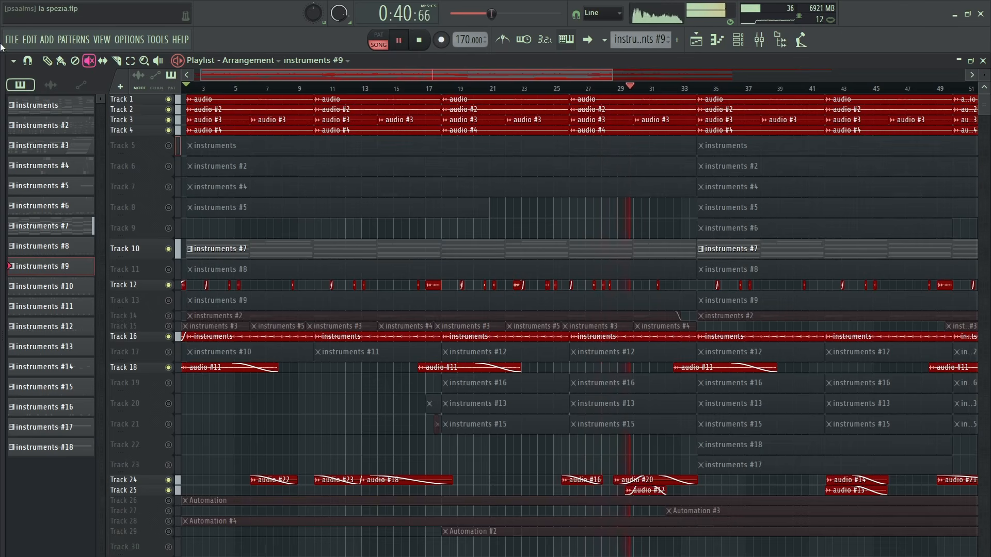
left_click(46, 62)
scroll(691, 88, "down", 3)
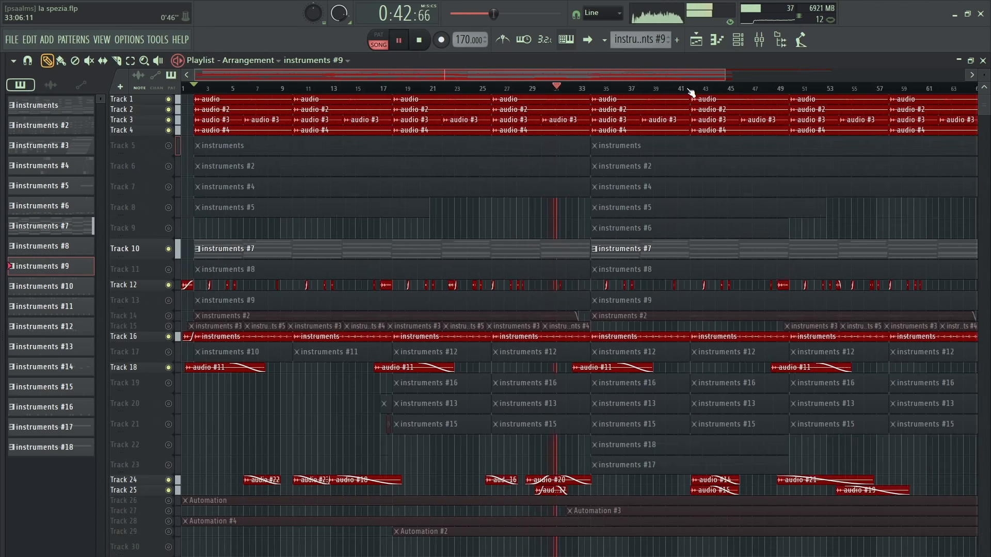
scroll(463, 88, "up", 3)
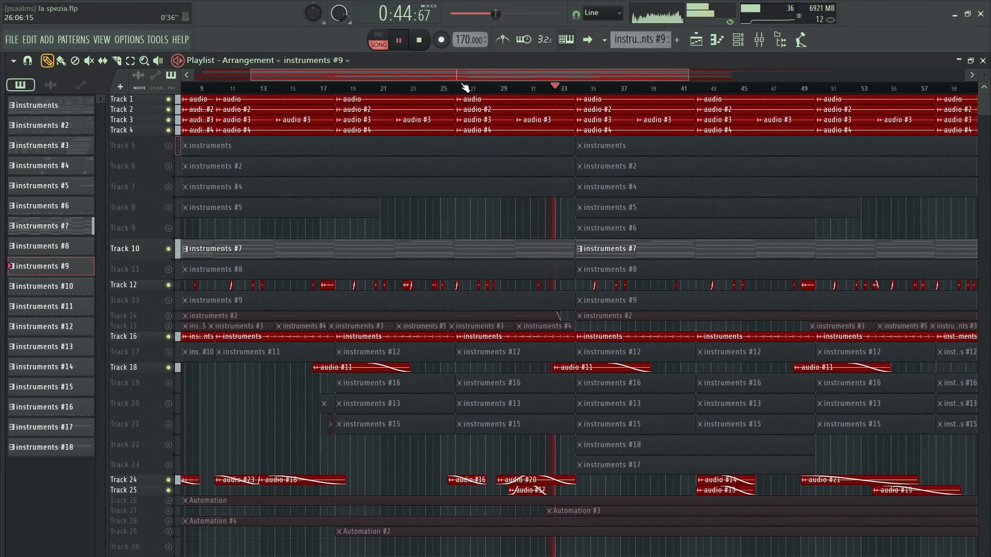
scroll(463, 89, "down", 3)
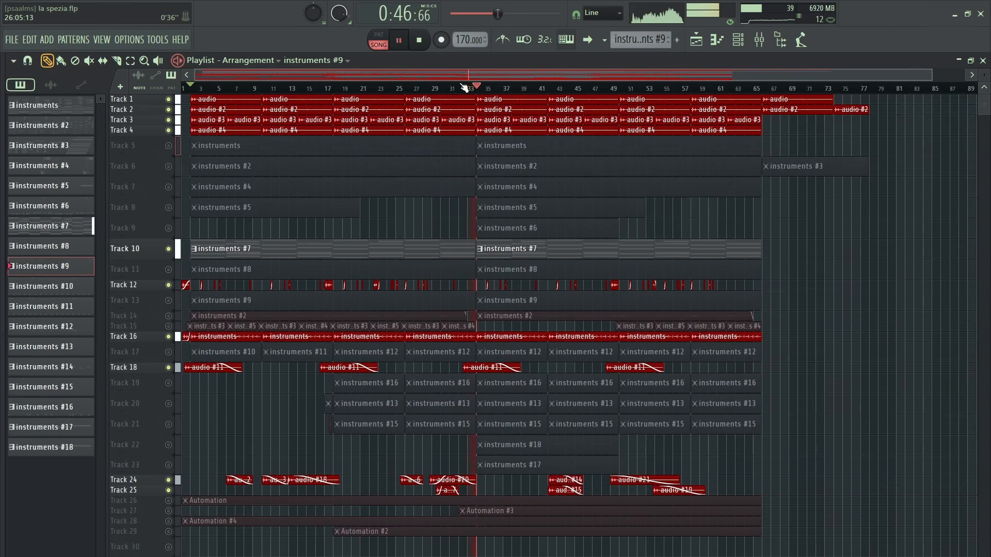
key("space")
Solo track 10, and re-enable all the other tracks
scroll(413, 92, "up", 3)
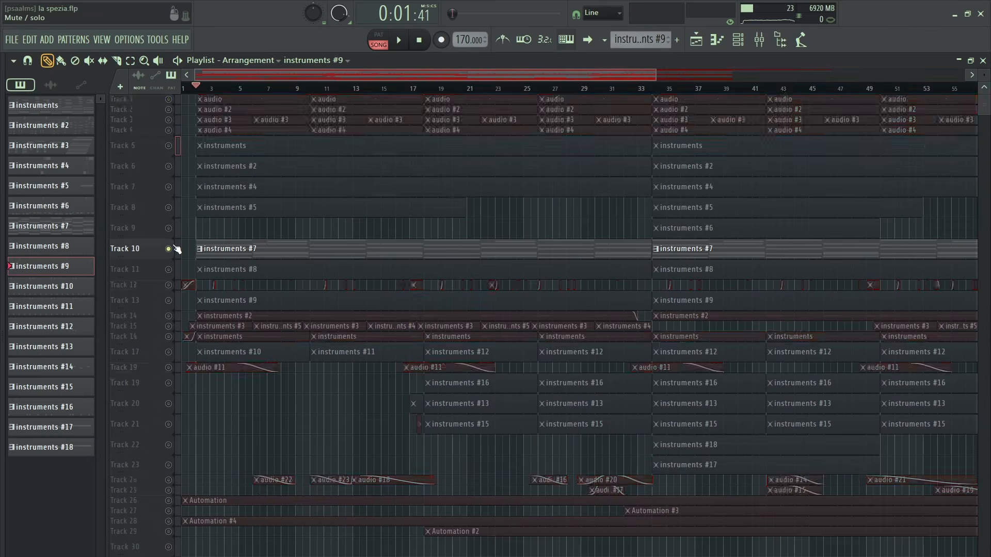
right_click(168, 249)
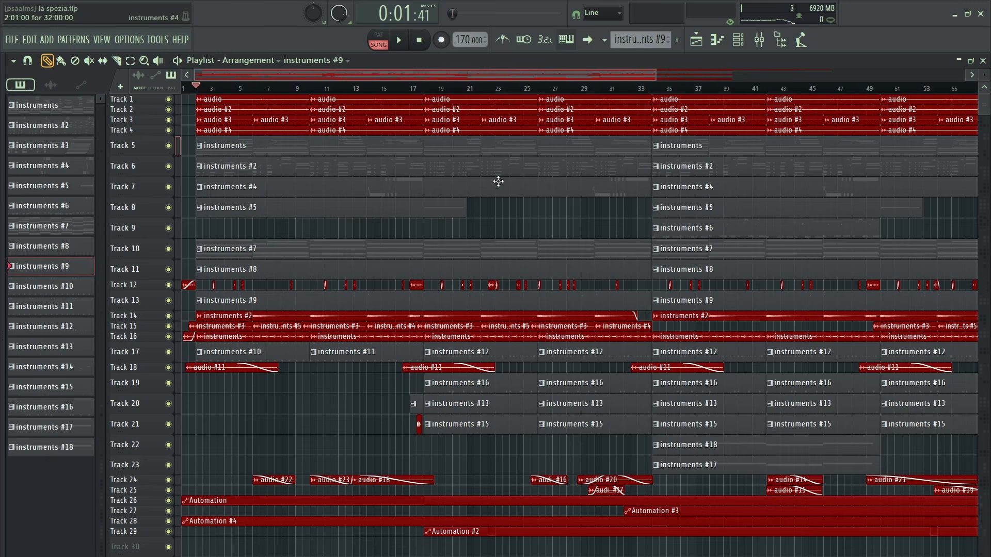
scroll(324, 92, "down", 5)
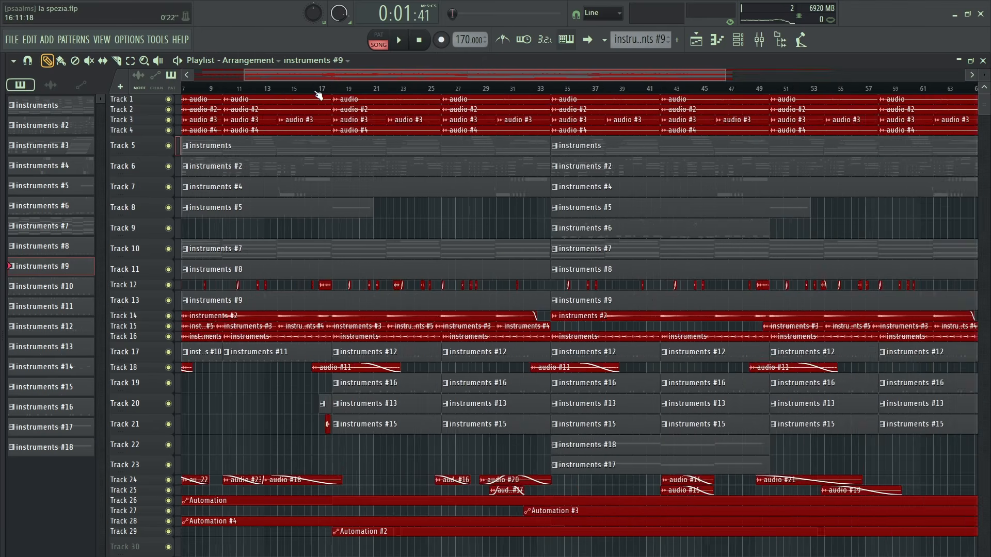
scroll(259, 72, "up", 6)
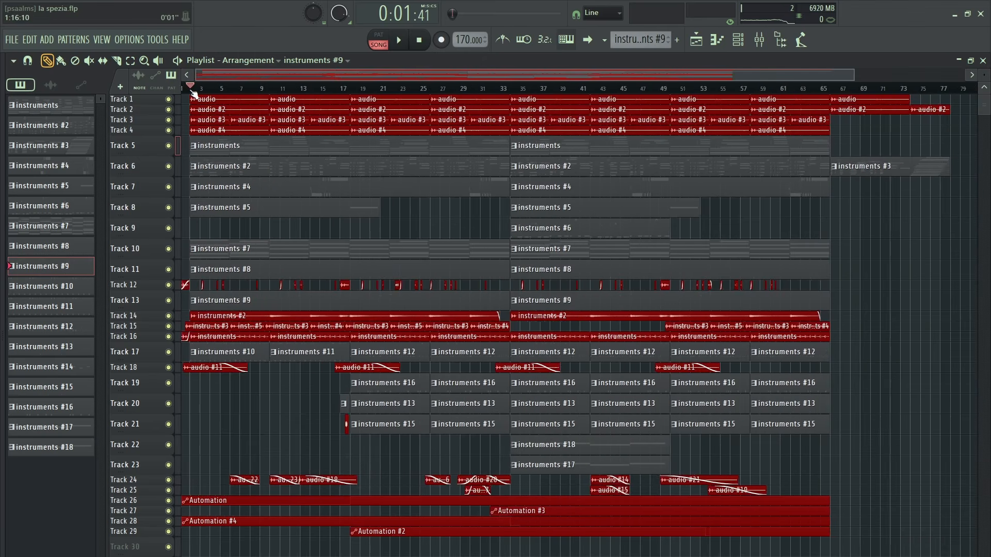
Solo track 16, enable track 17, and mute track 16 to leave only track 17 enabled
right_click(168, 338)
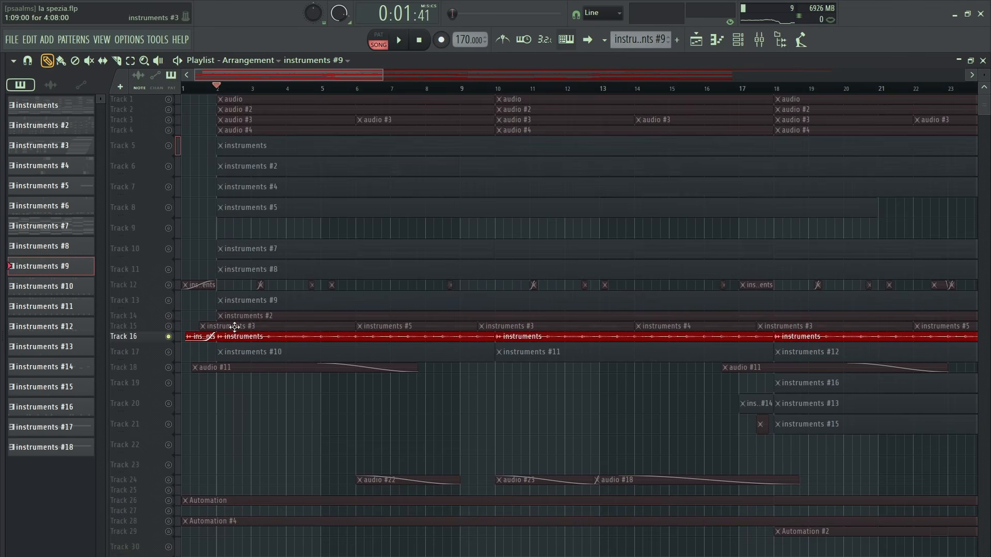
left_click(169, 353)
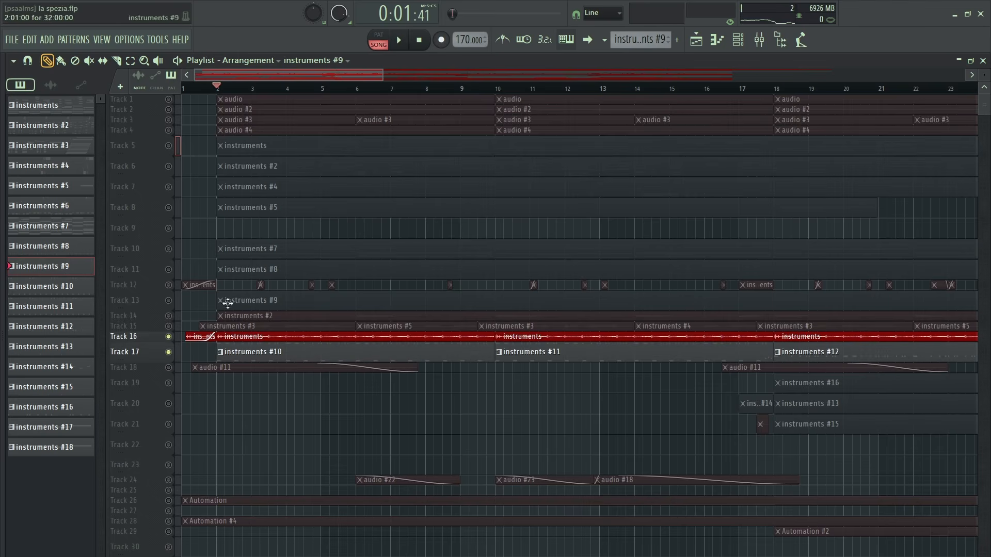
left_click(169, 337)
Open the instruments #10 pattern in the piano roll and show the RJS Drums settings of its Kontakt #3 instrument
left_click(739, 43)
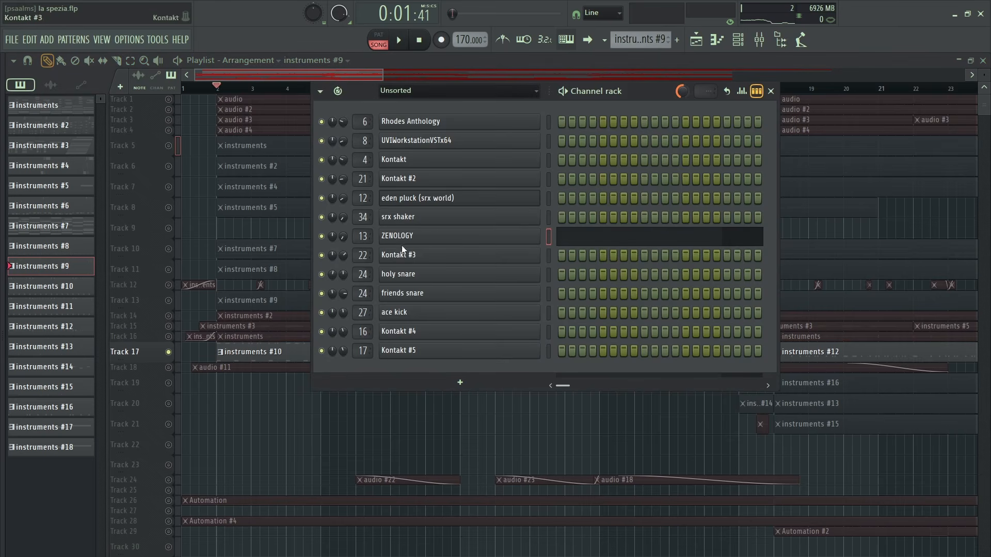
left_click(250, 349)
double_click(249, 349)
left_click(739, 42)
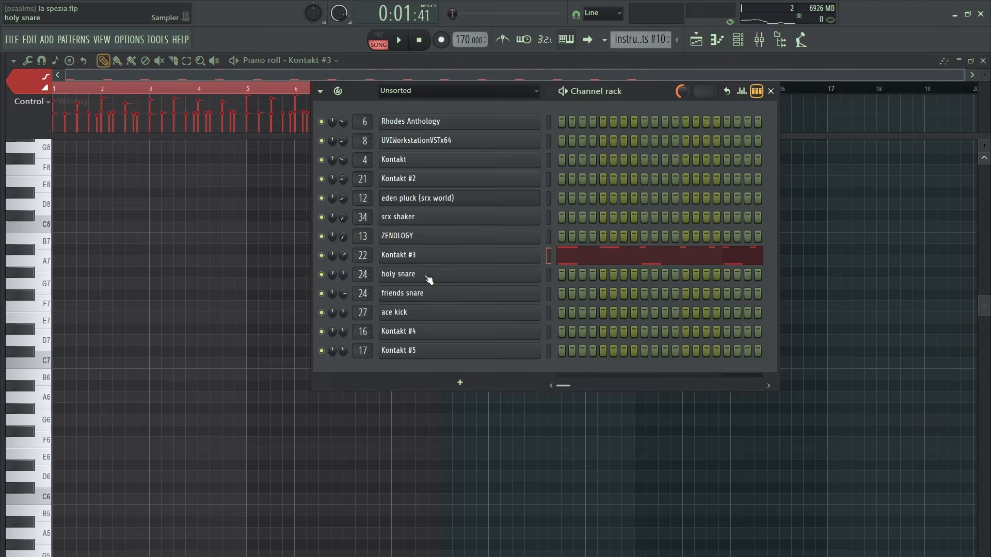
left_click(428, 262)
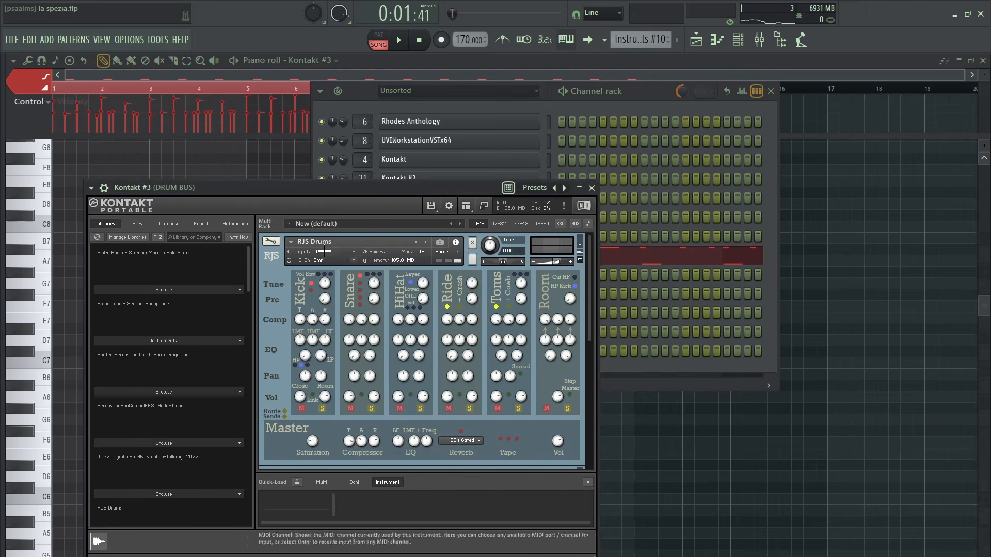
left_click(43, 90)
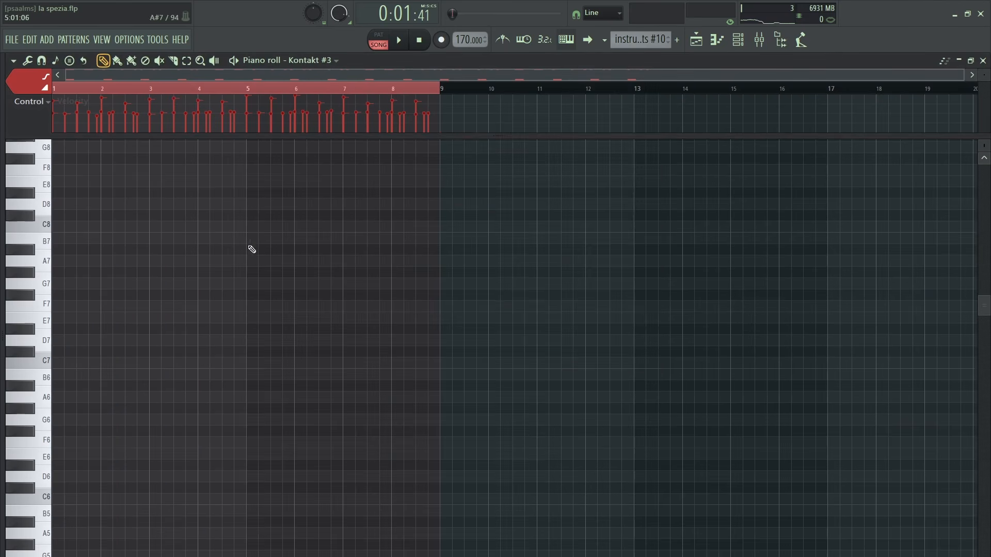
Bring the Kontakt #3 notes around C3 and D#4 into view and audition the instruments #10 pattern on its own
scroll(243, 245, "down", 10)
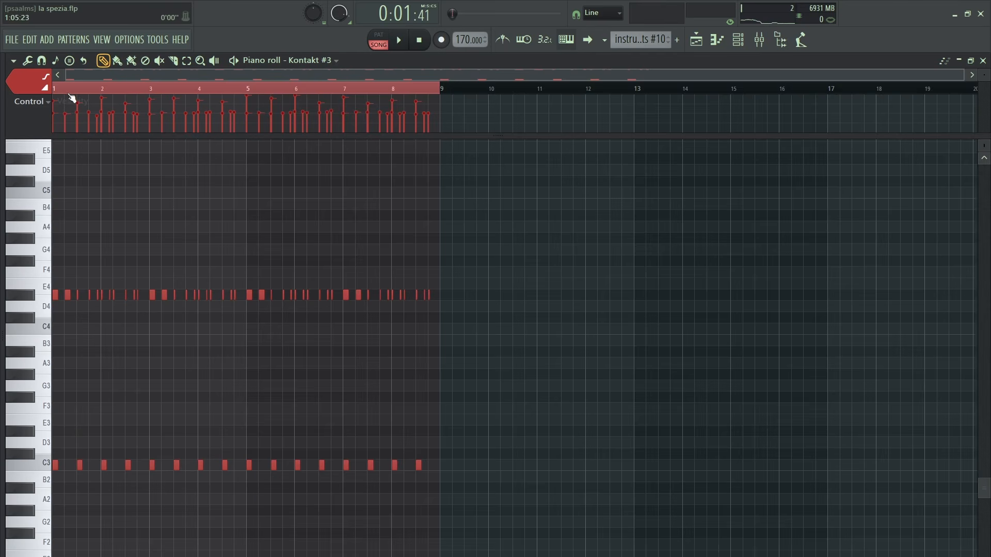
key("space")
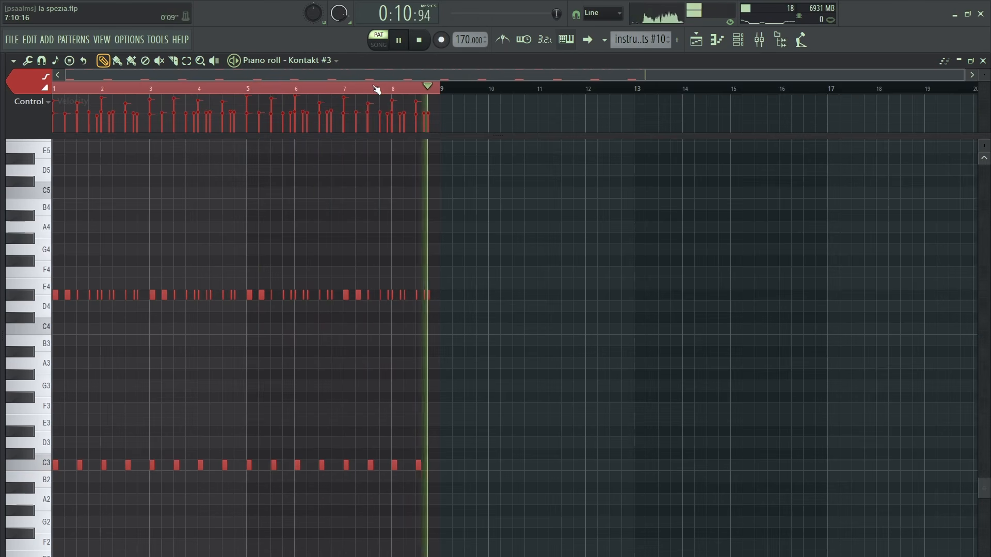
key("space")
Switch playback back to song mode and return to the playlist, putting away the piano roll and Kontakt #3 windows
left_click(384, 41)
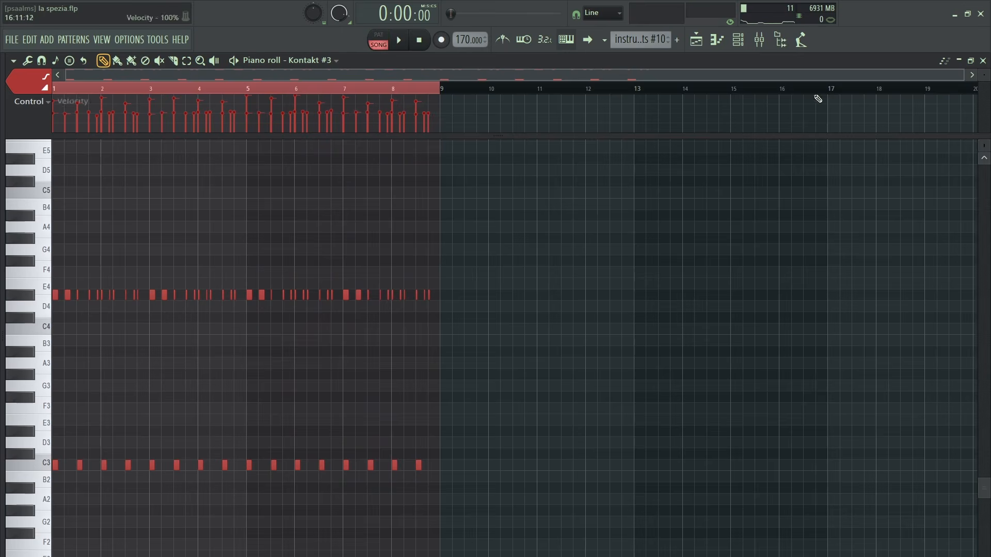
left_click(959, 61)
left_click(591, 188)
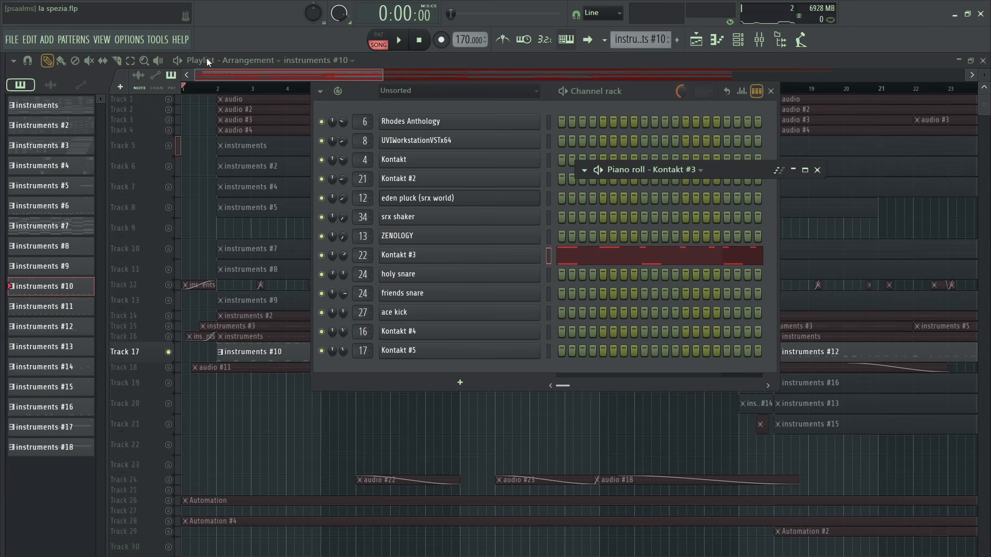
left_click(197, 87)
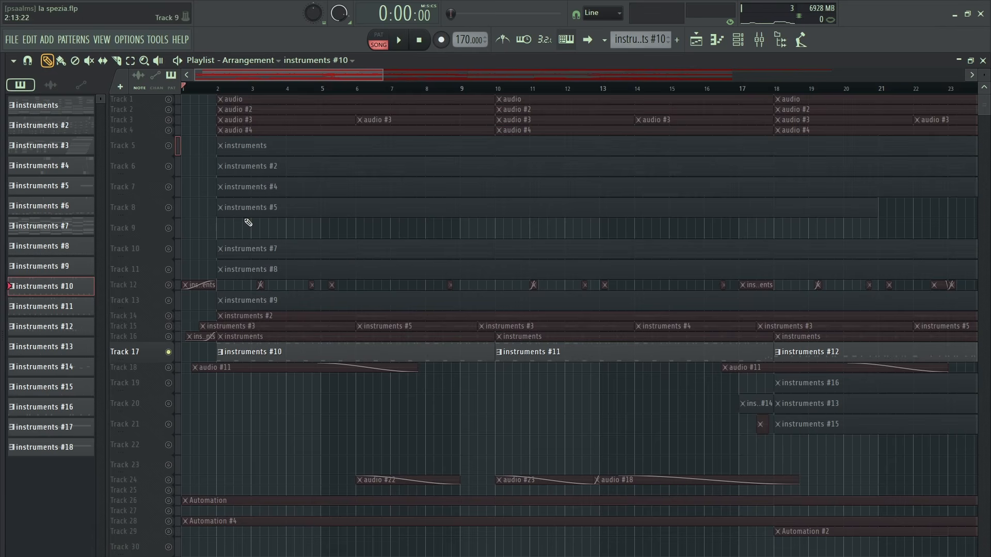
Enable track 16, mute track 17, and place the playhead at bar 17
left_click(173, 338)
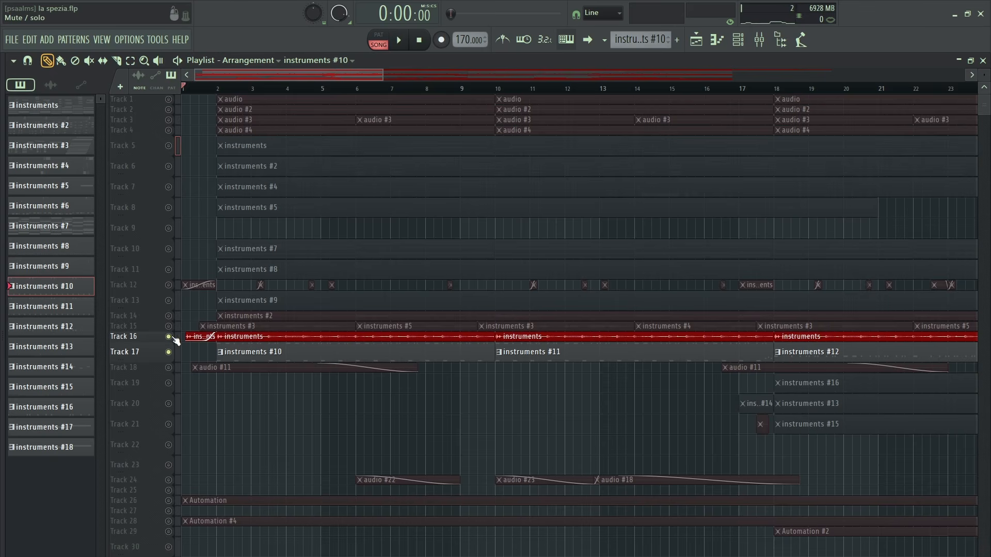
scroll(316, 89, "down", 4)
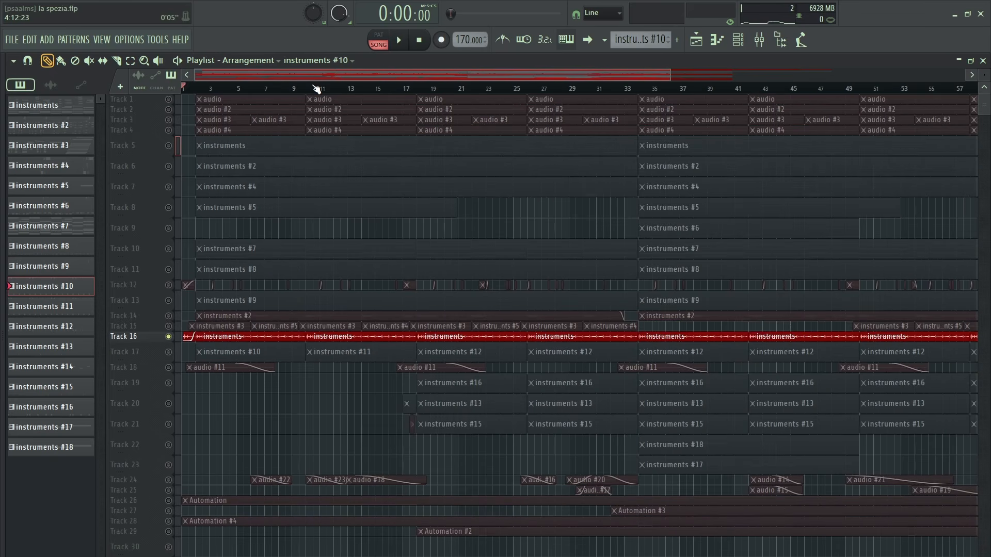
left_click(406, 89)
scroll(420, 88, "up", 4)
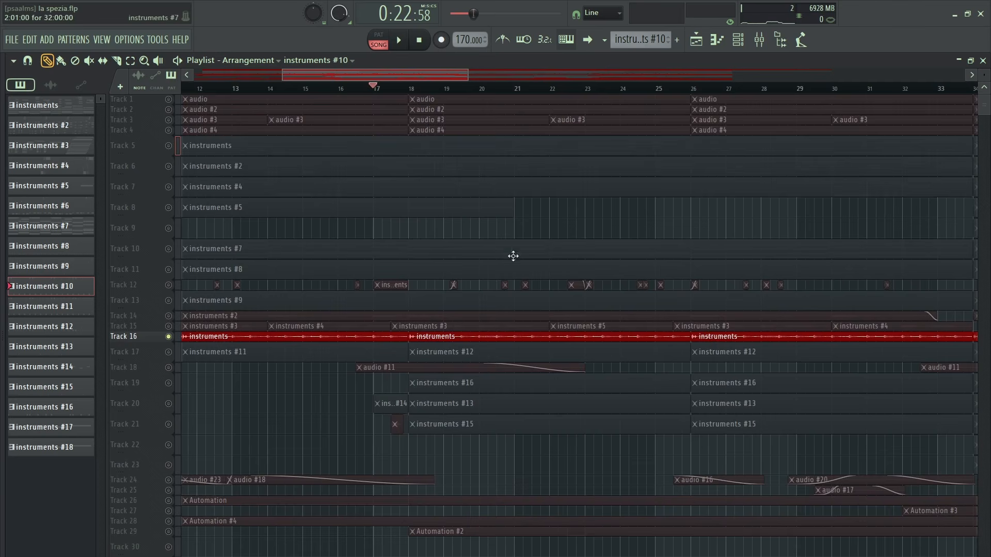
Solo track 17 and enable tracks 19, 20 and 21 alongside it
right_click(170, 353)
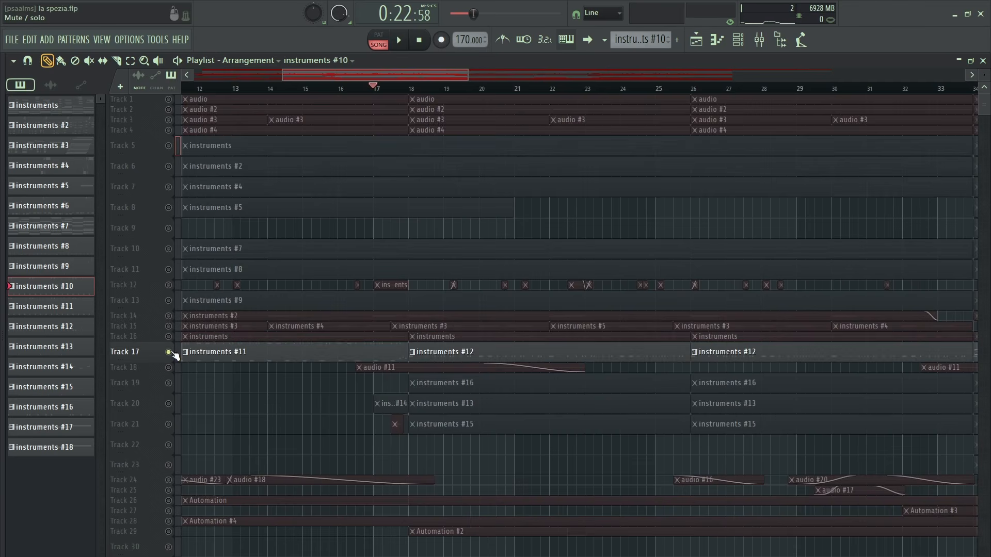
left_click(169, 383)
left_click(168, 404)
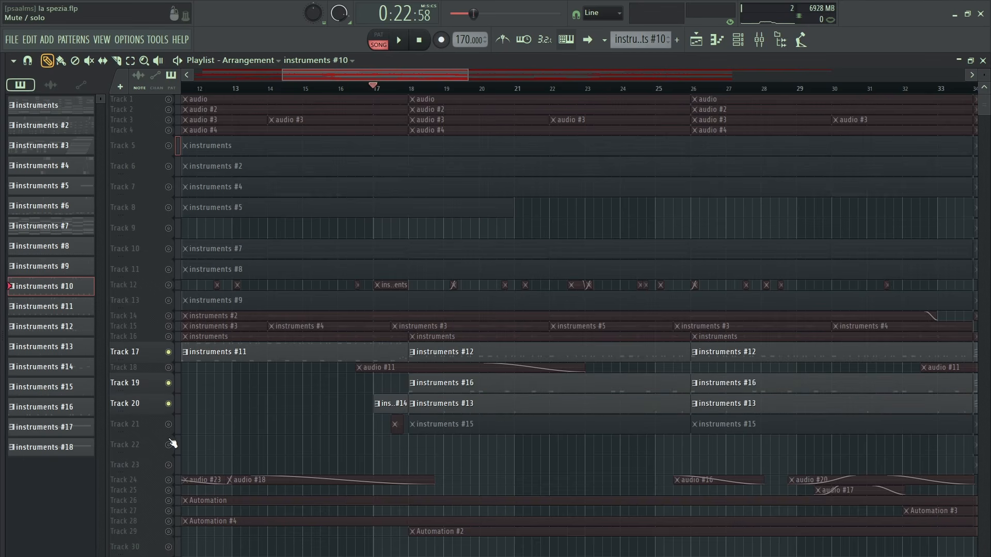
left_click(169, 424)
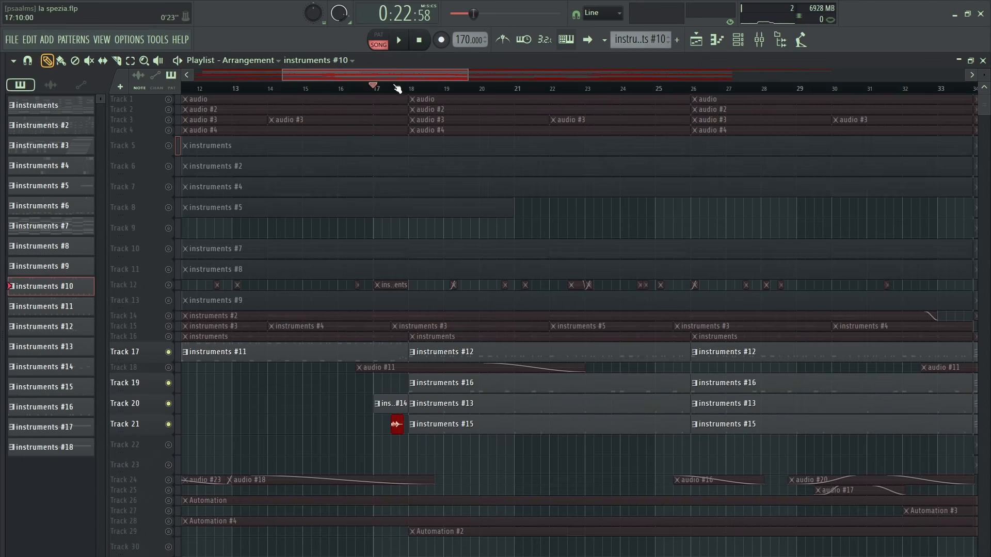
Audition the soloed drum tracks 17, 19, 20 and 21 from bar 17 and stop playback
scroll(398, 79, "down", 3)
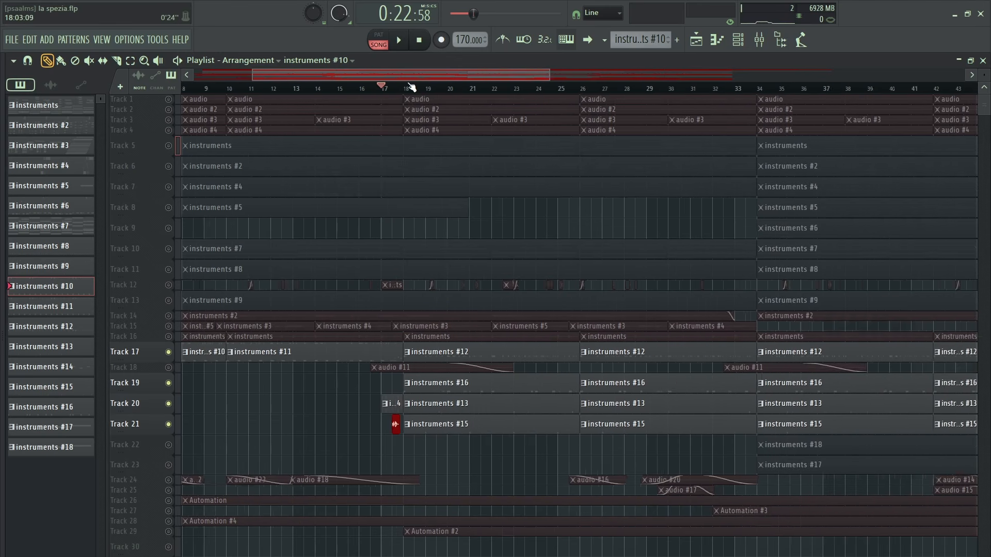
scroll(411, 83, "up", 2)
key("space")
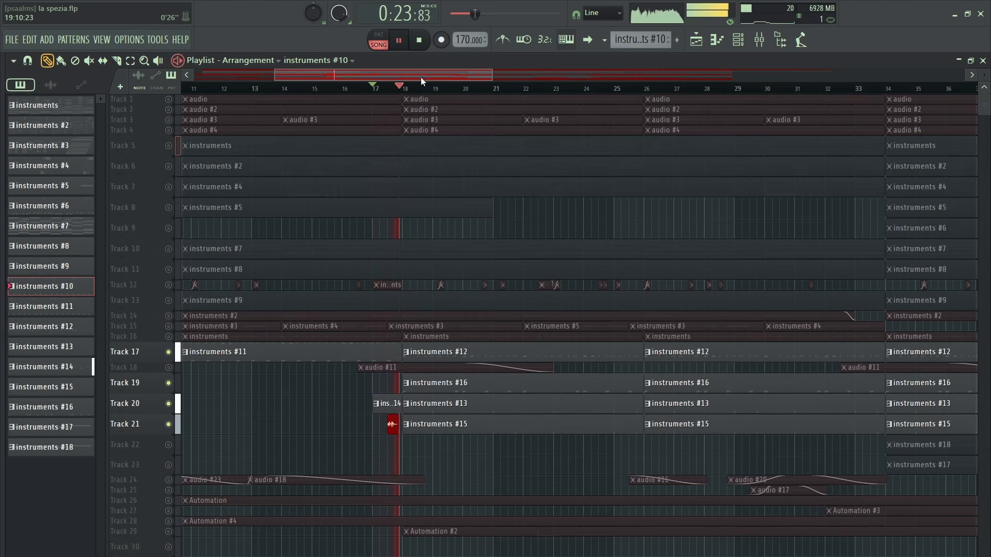
scroll(421, 83, "up", 2)
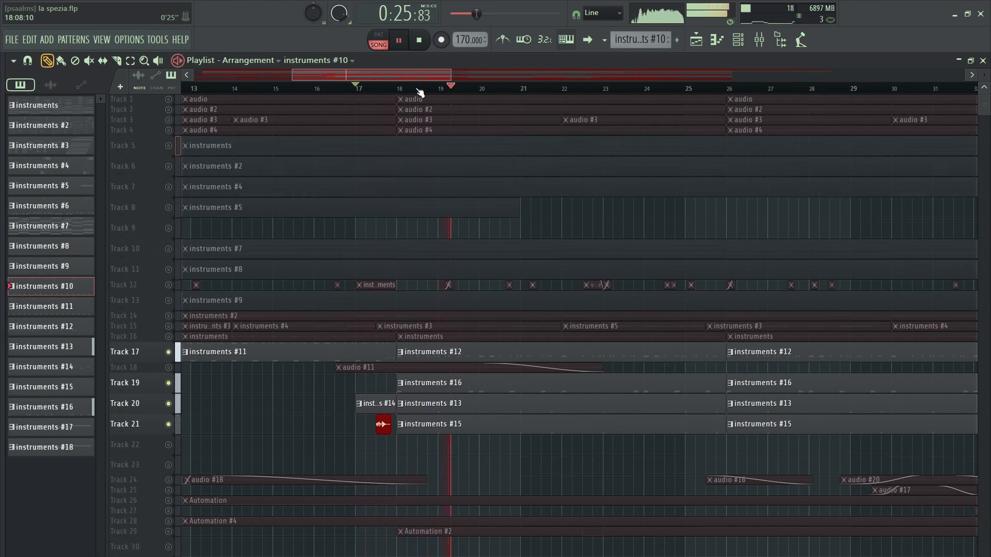
scroll(382, 89, "down", 3)
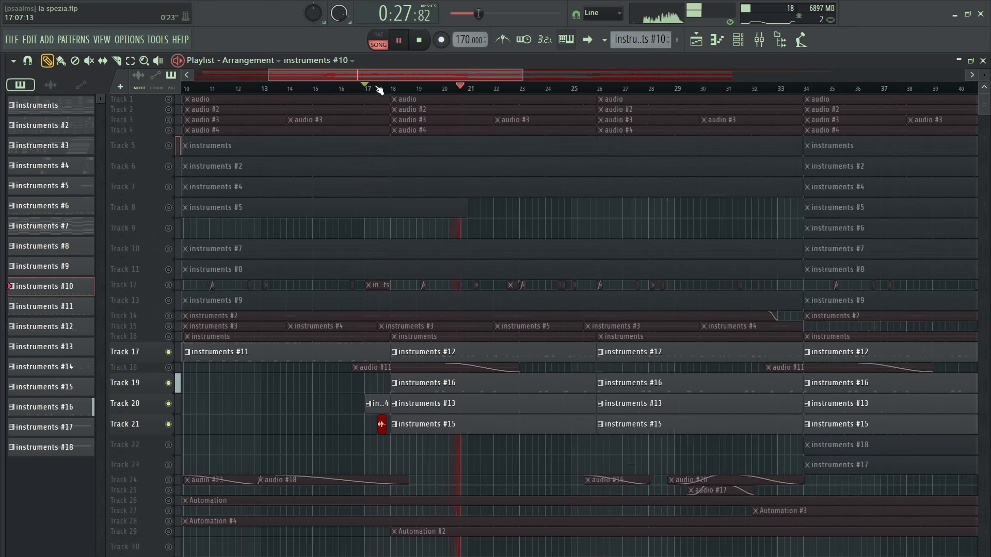
scroll(379, 89, "down", 2)
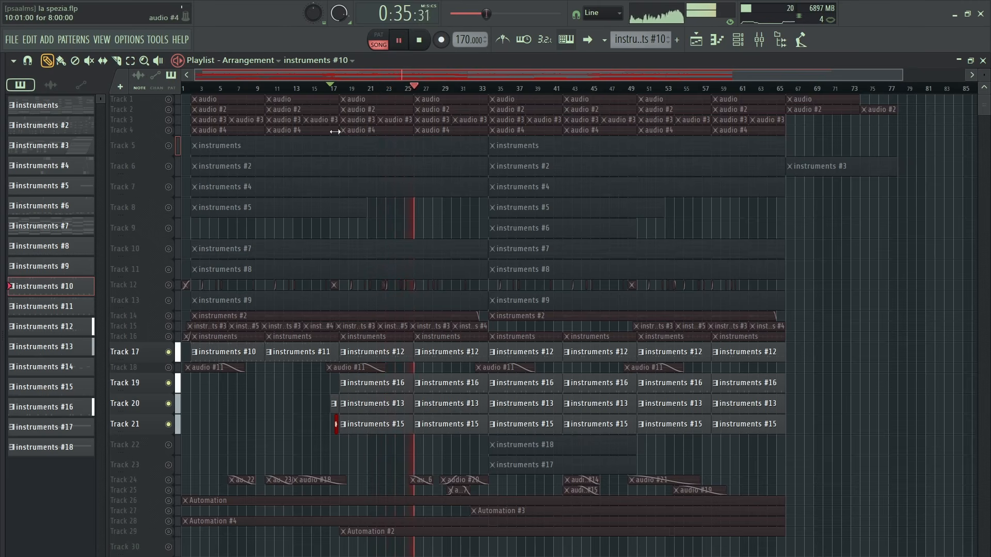
key("space")
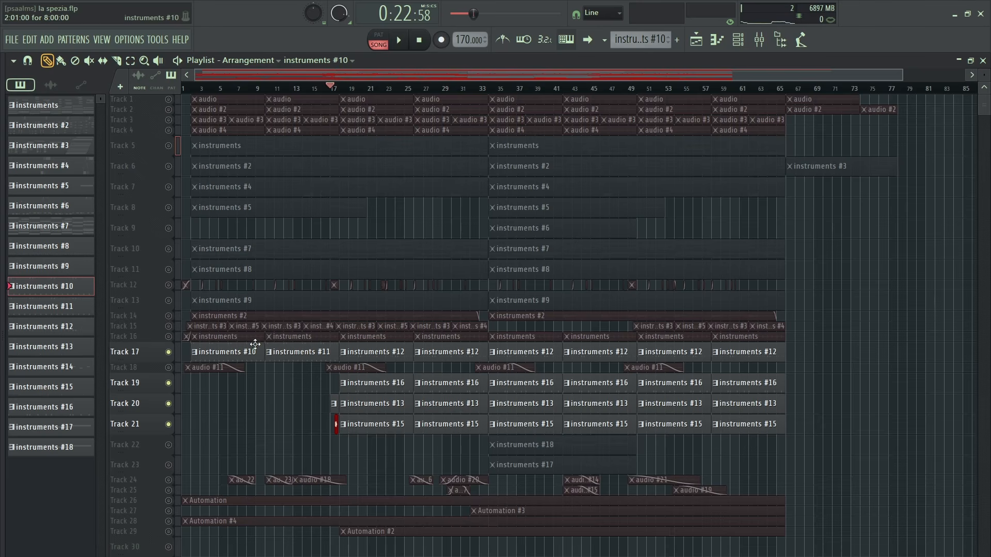
Re-enable all playlist tracks and place the playhead at bar 34, where the second section starts
right_click(172, 368)
right_click(170, 368)
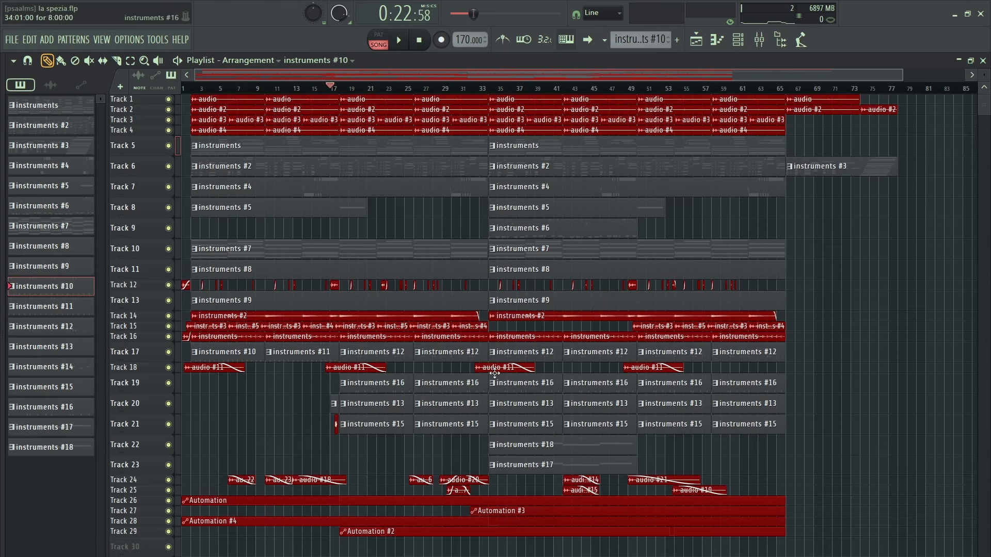
left_click(489, 89)
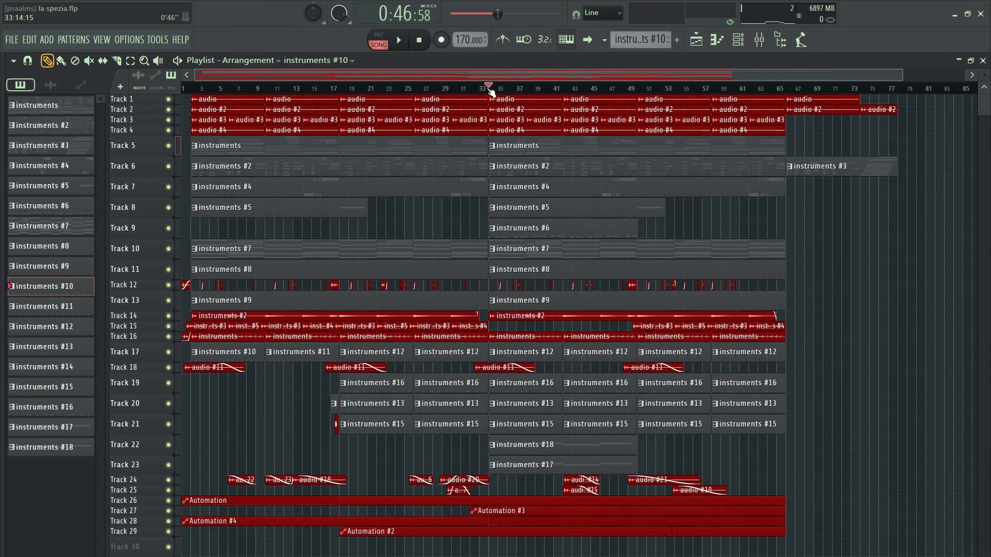
scroll(565, 287, "down", 3)
scroll(562, 357, "up", 2)
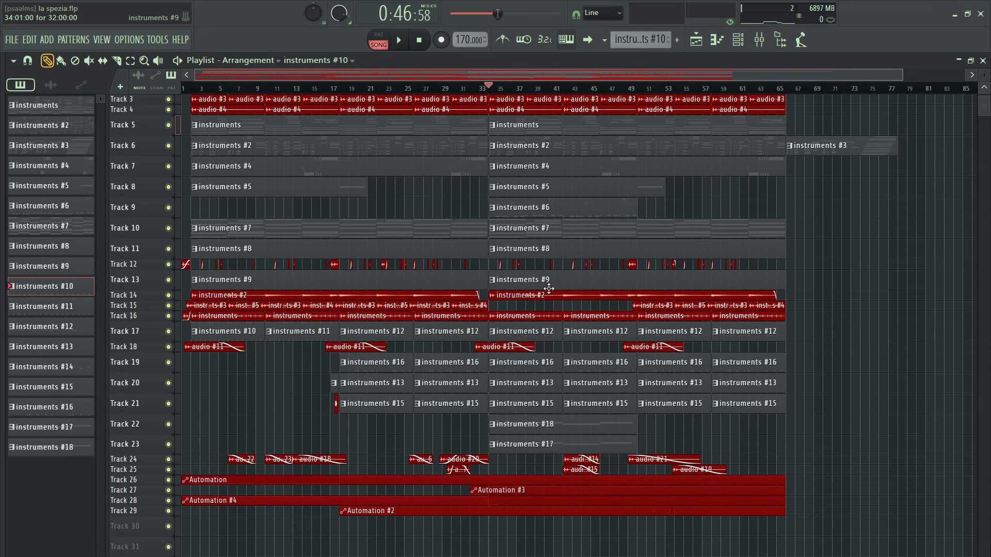
scroll(549, 289, "up", 1)
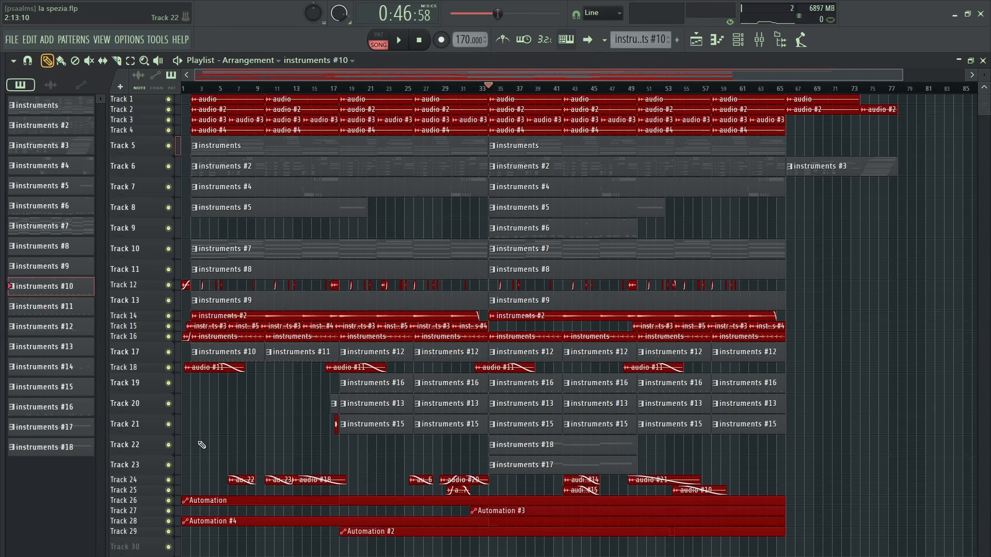
Solo tracks 22 and 23 and open the instruments #18 pattern in a maximized piano roll
right_click(169, 445)
left_click(168, 465)
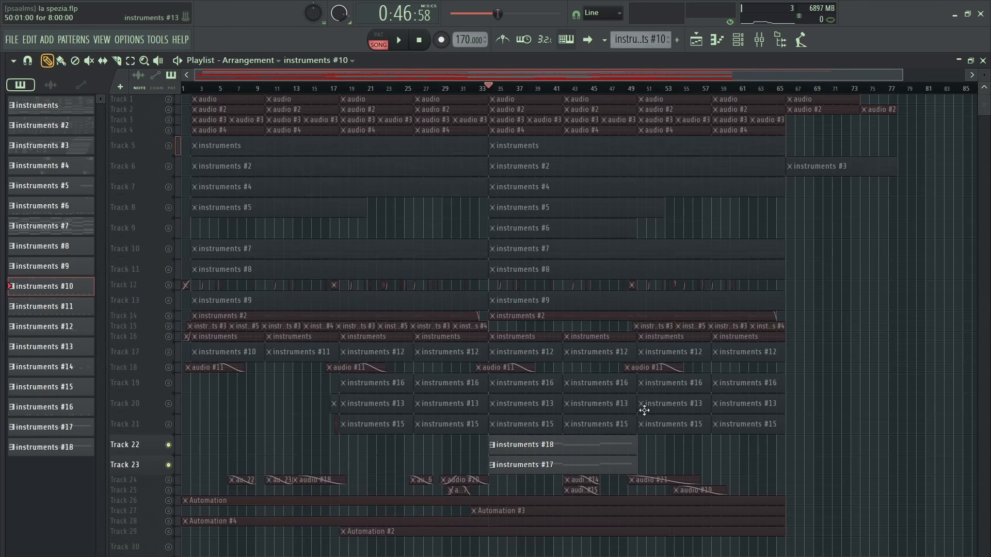
double_click(545, 438)
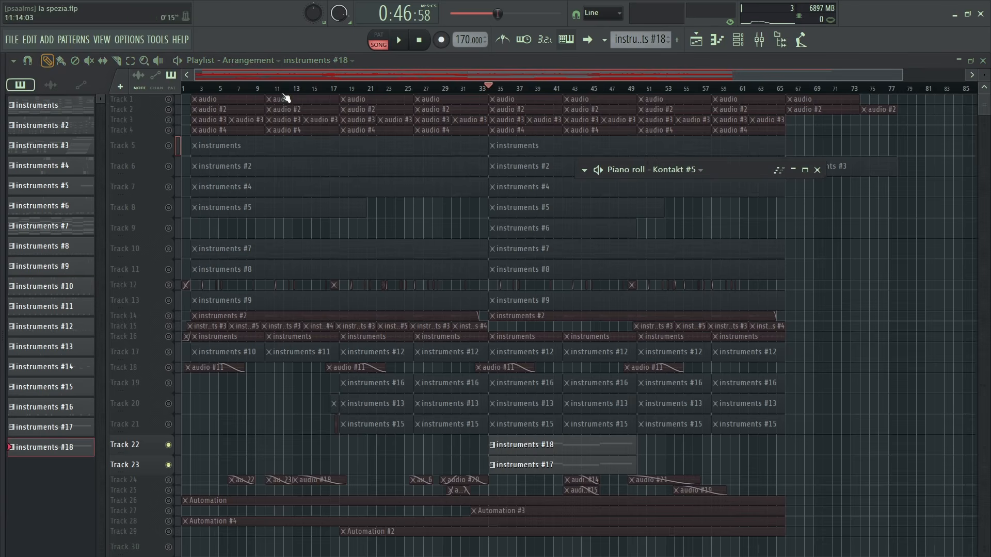
left_click(805, 170)
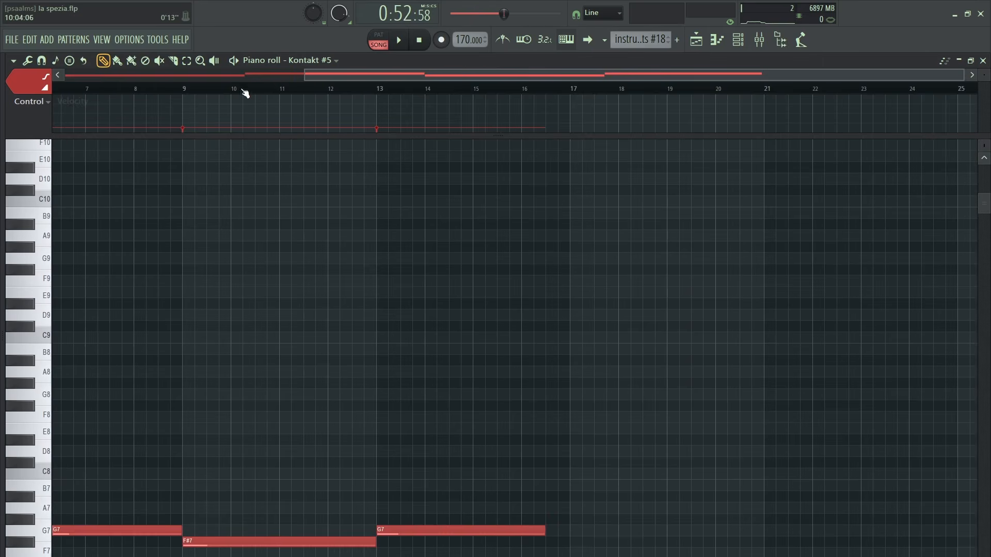
Show the Spitfire Chamber Strings settings of the Kontakt #5 (Violins 2) and Kontakt #4 (Violins 1) channels
key("F6")
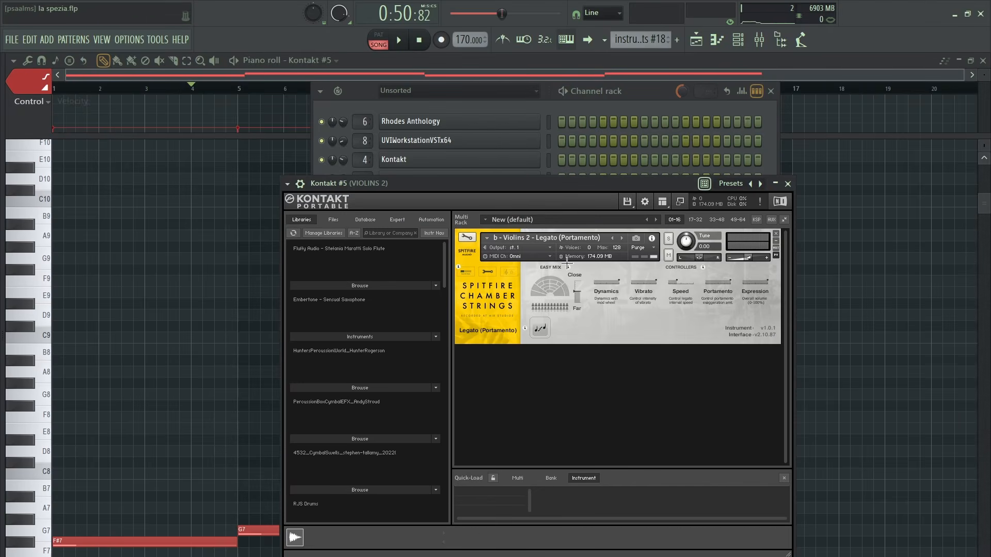
left_click(788, 184)
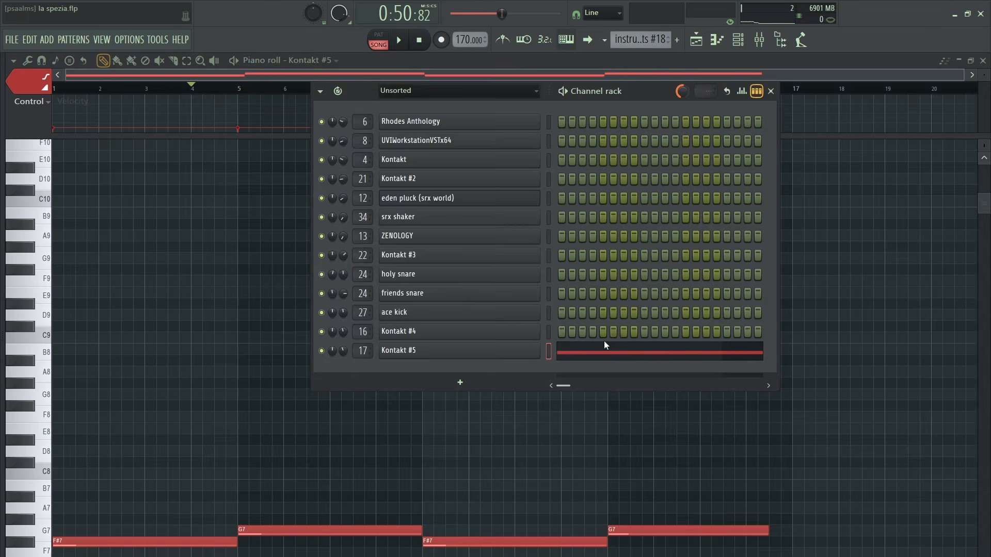
left_click(474, 354)
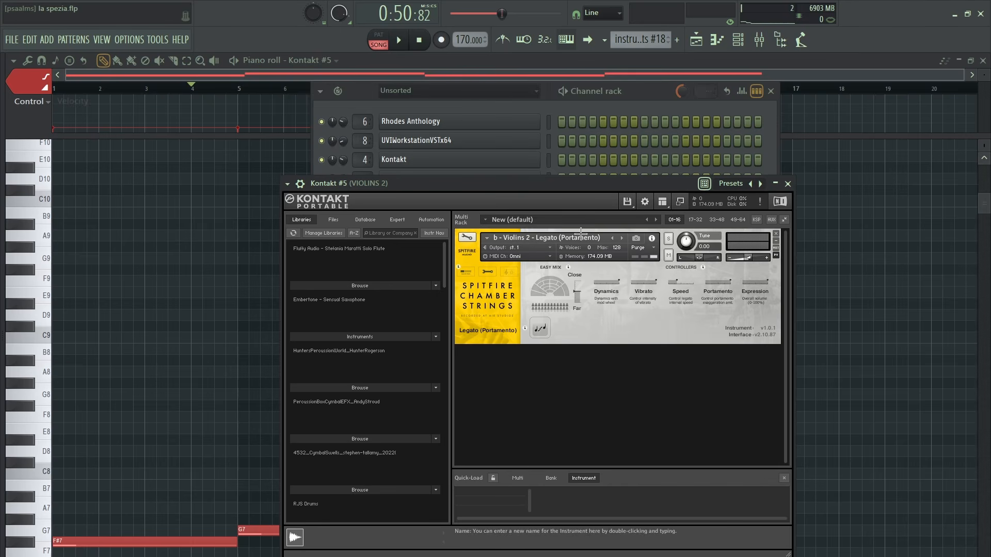
left_click(788, 184)
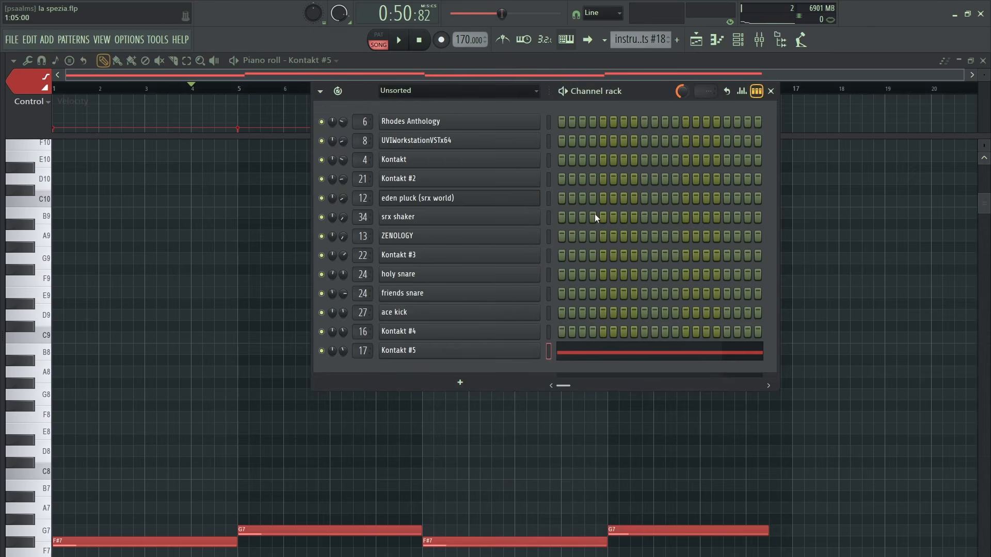
left_click(428, 337)
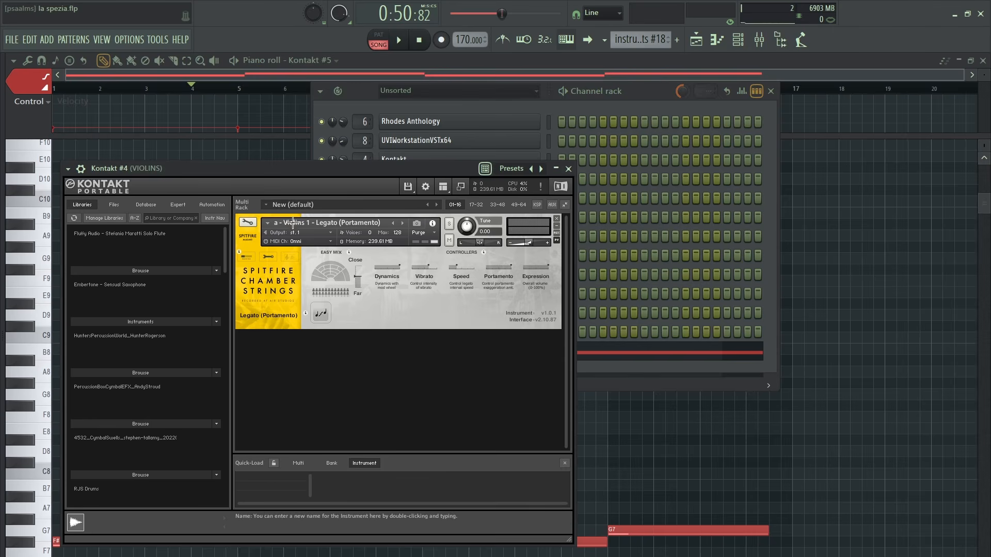
left_click(569, 169)
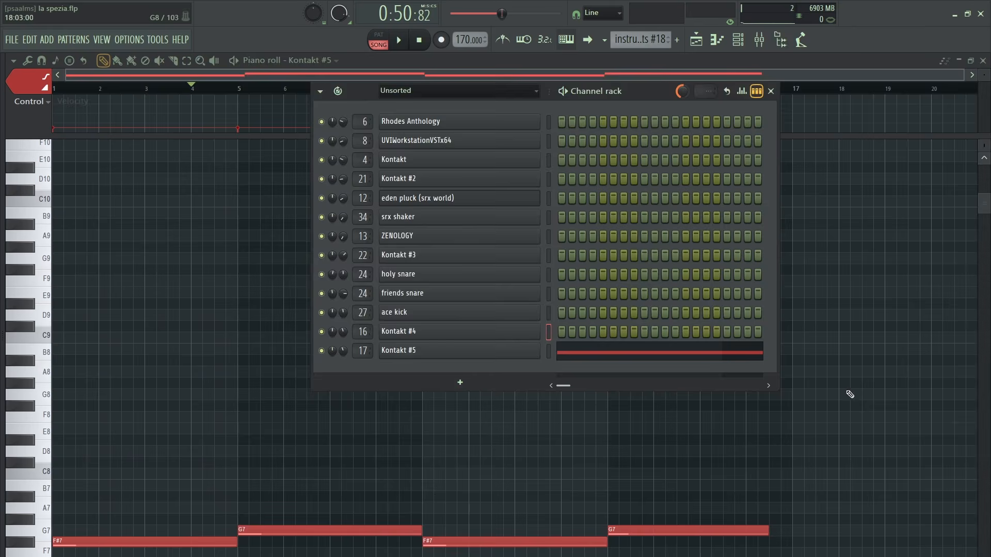
Put away the piano roll and the channel rack to return to the playlist
left_click(874, 384)
right_click(874, 384)
left_click(983, 61)
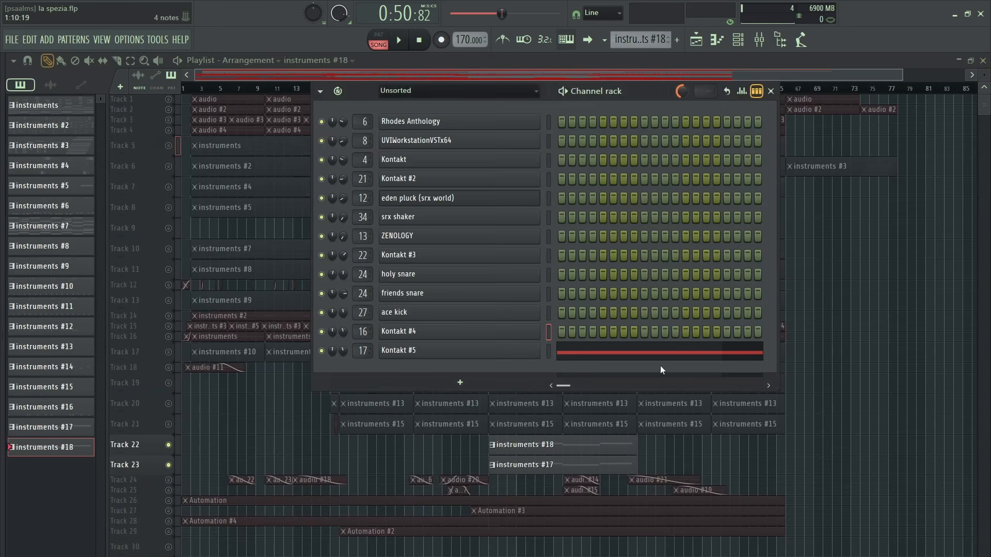
left_click(860, 444)
right_click(860, 445)
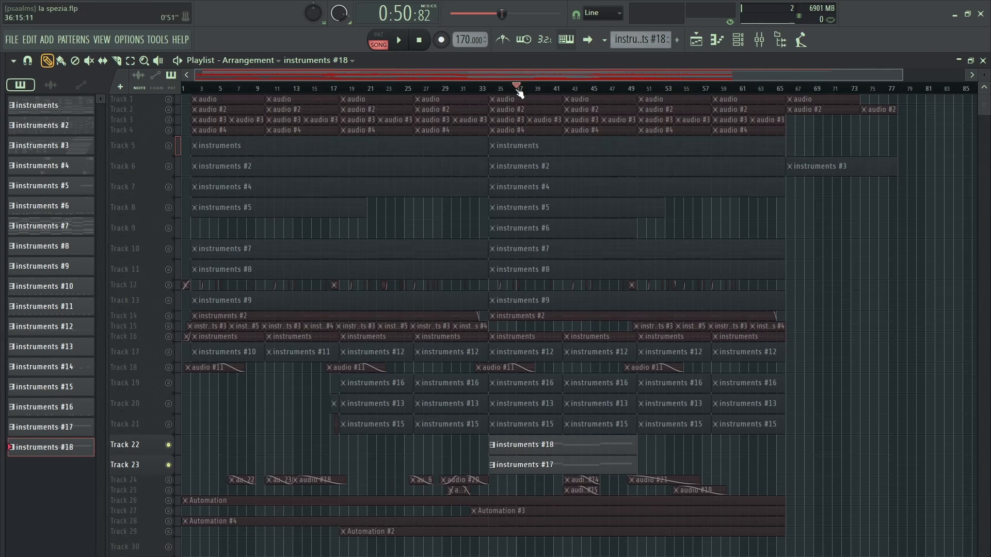
Place the playhead at bar 34 and audition the instruments #18 and #17 violin patterns together
scroll(474, 261, "up", 2)
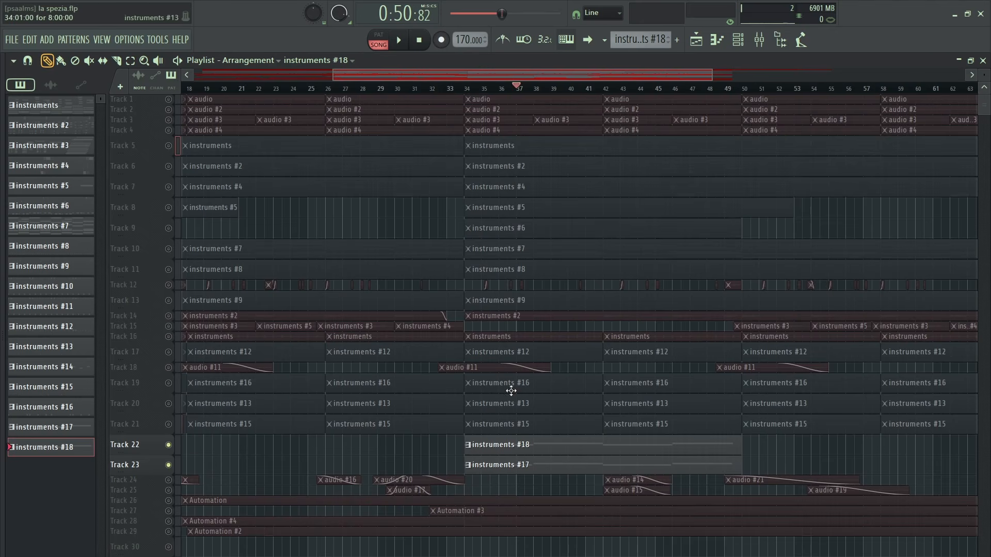
left_click(469, 89)
scroll(469, 89, "up", 2)
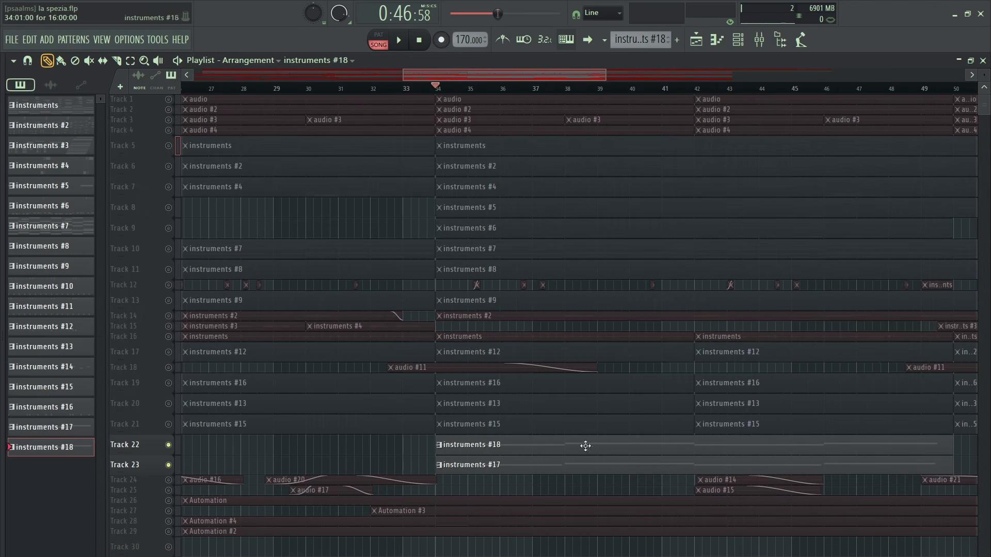
scroll(474, 89, "down", 3)
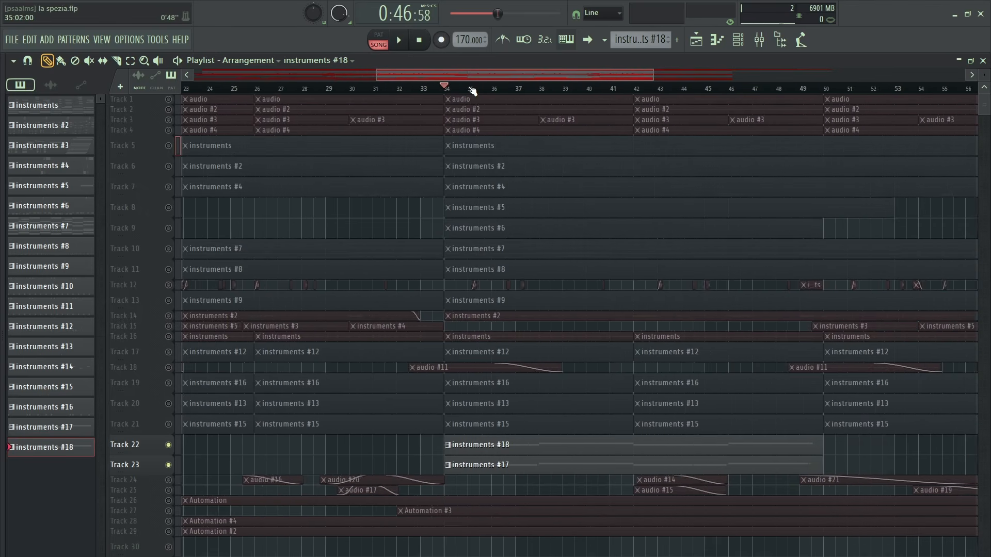
key("space")
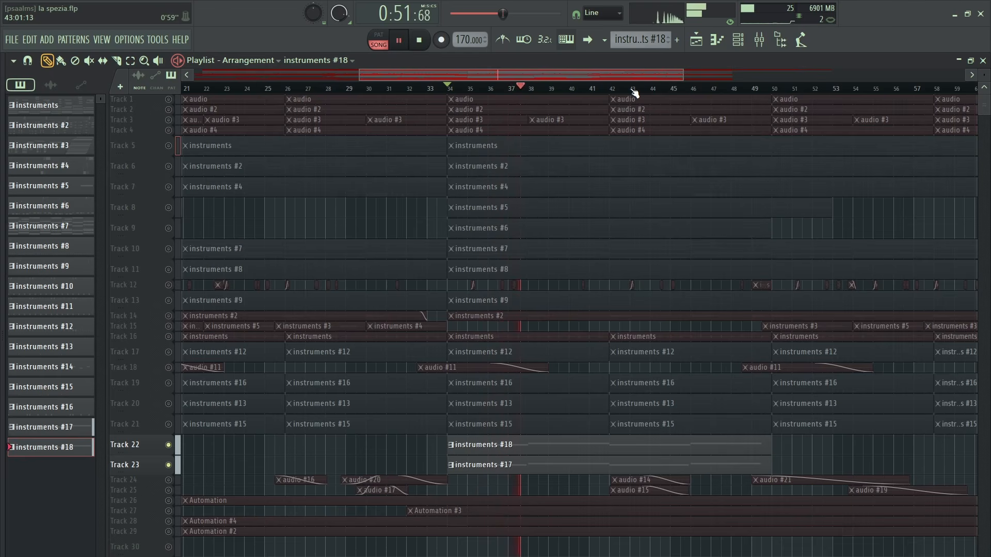
scroll(634, 92, "down", 4)
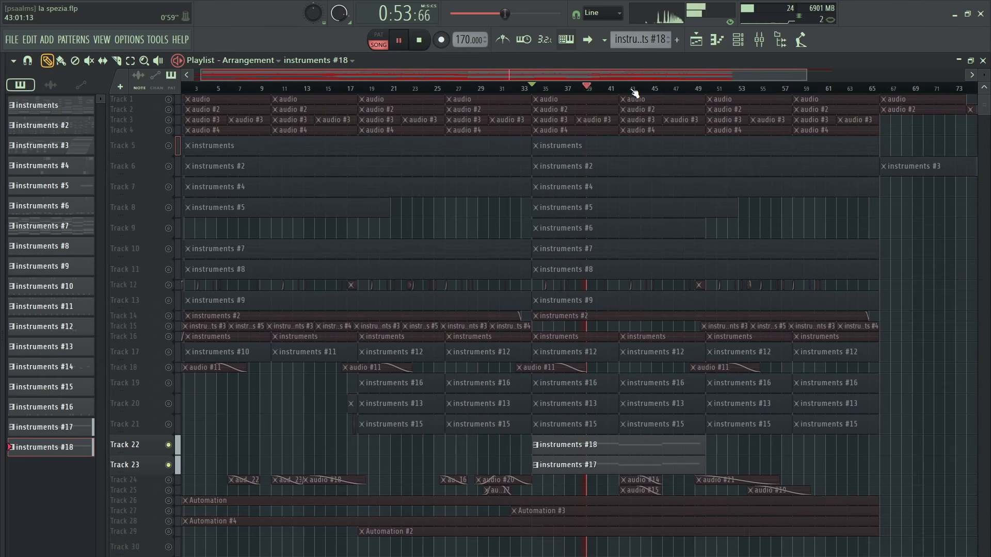
key("space")
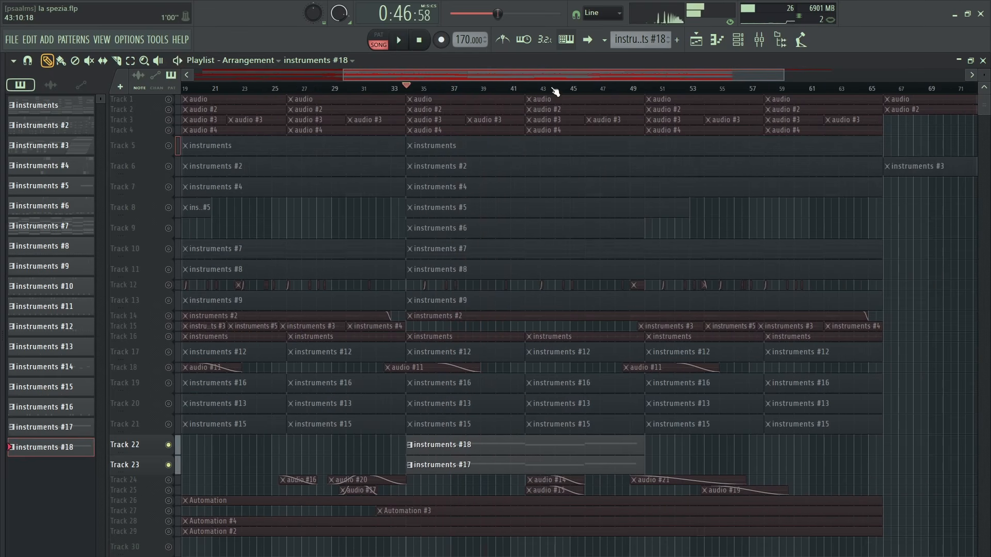
Re-enable all playlist tracks and move the playhead back to the start of the song
scroll(467, 83, "down", 4)
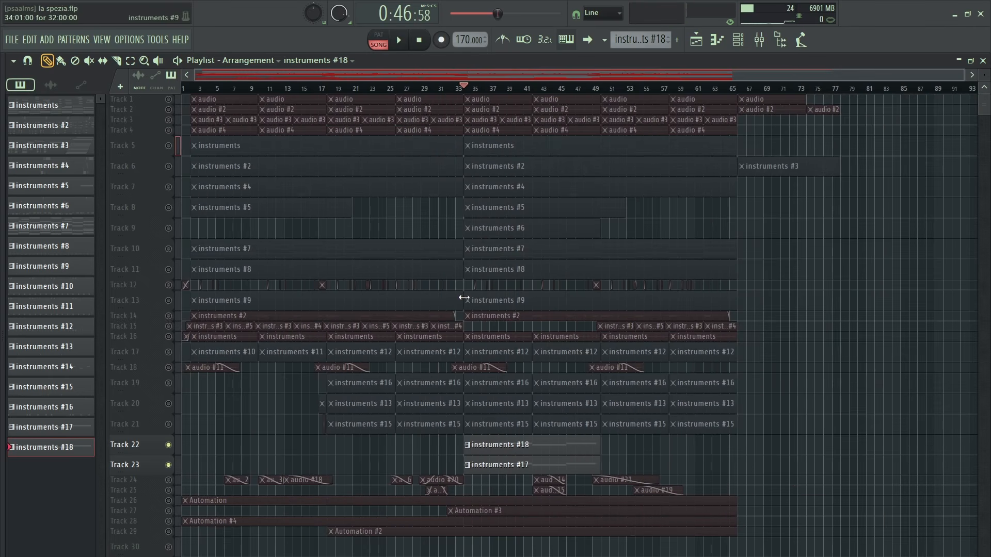
left_click(168, 445)
right_click(168, 466)
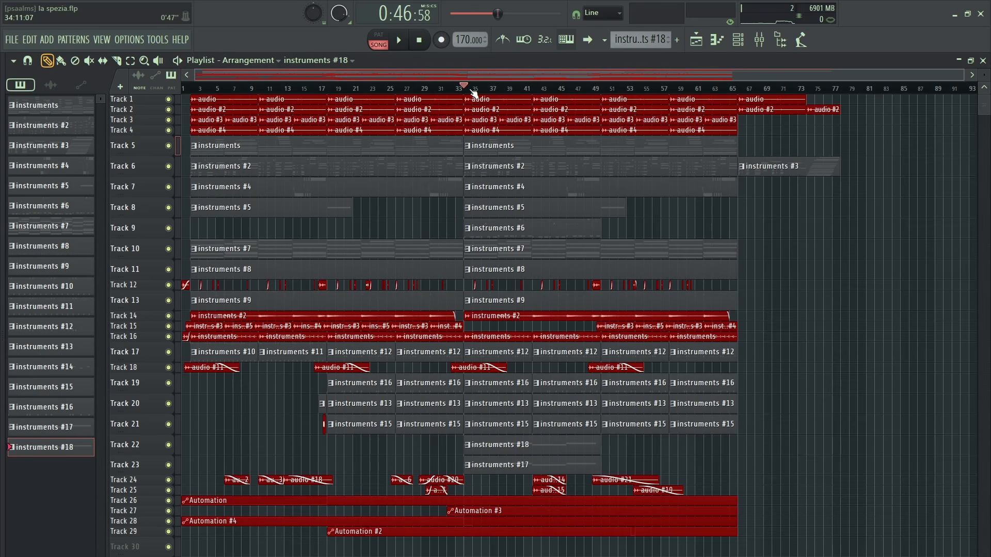
scroll(474, 93, "up", 2)
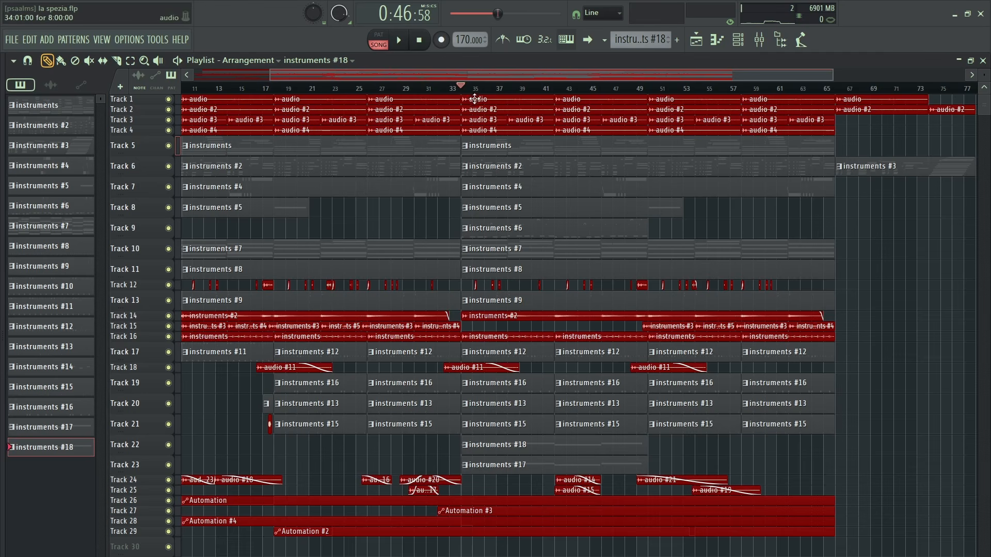
left_click_drag(456, 91, 2, 124)
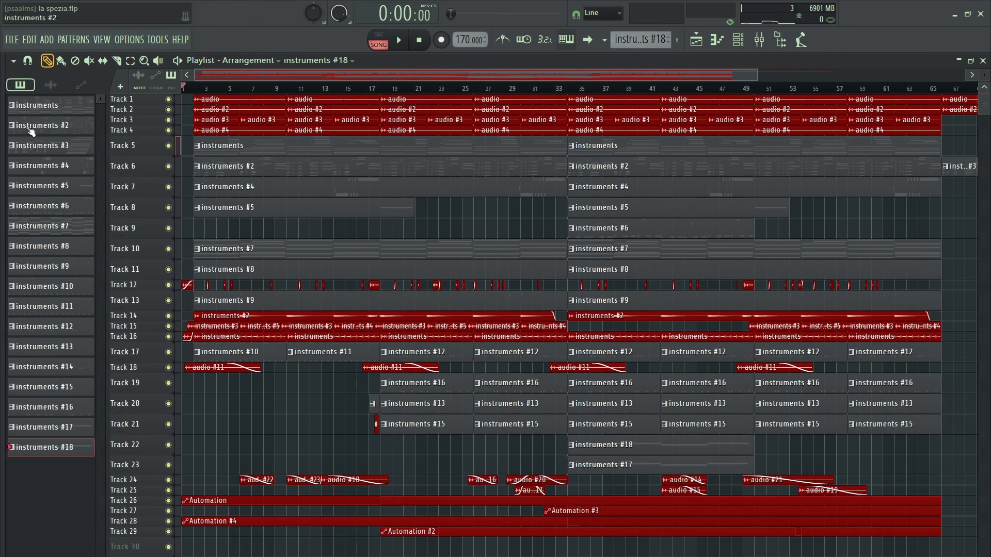
scroll(362, 497, "down", 2)
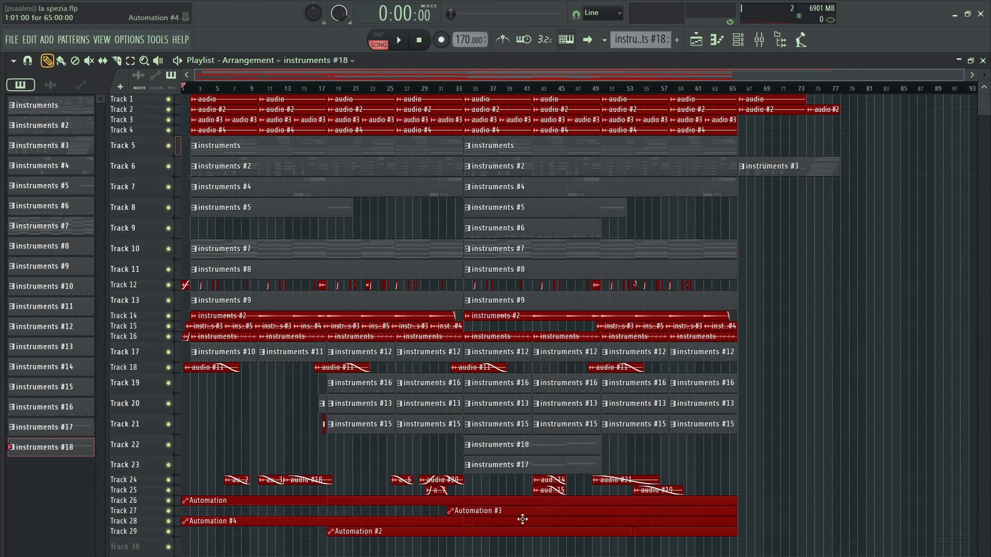
Place the playhead at bar 53 and audition the full arrangement briefly
left_click(628, 88)
scroll(647, 93, "up", 4)
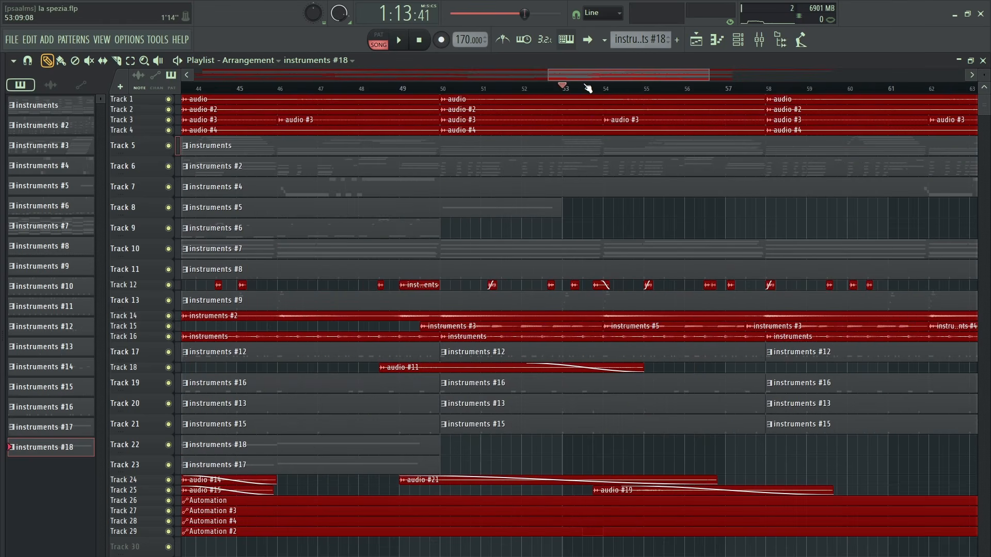
key("space")
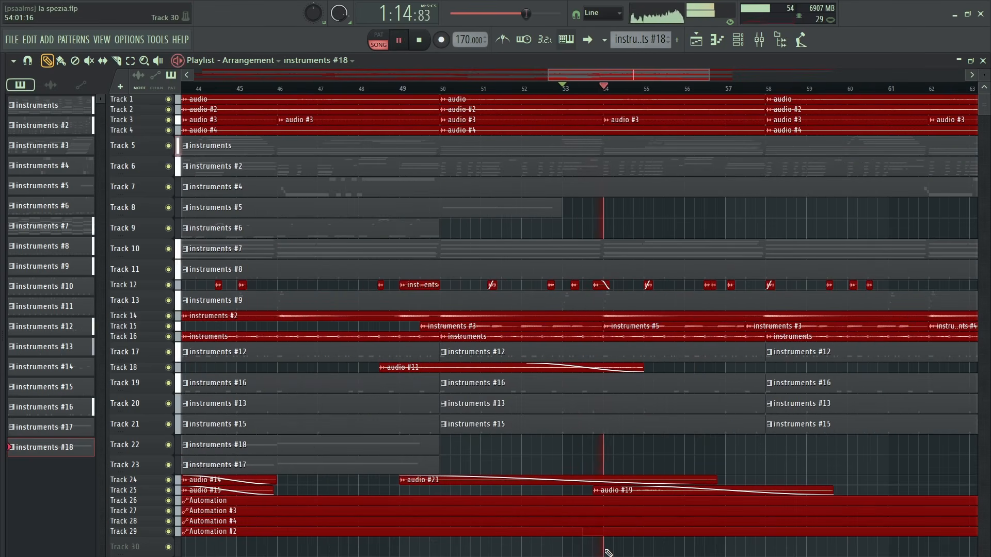
key("space")
left_click_drag(562, 79, 613, 83)
scroll(551, 90, "down", 6)
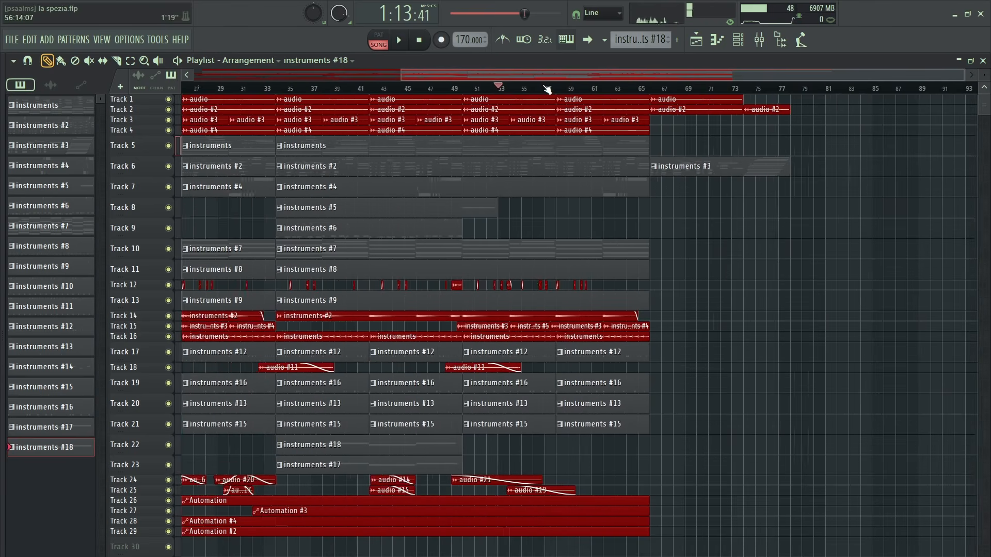
Move the playhead to bar 5, solo the Automation clip on track 26 and enlarge its track
left_click(227, 89)
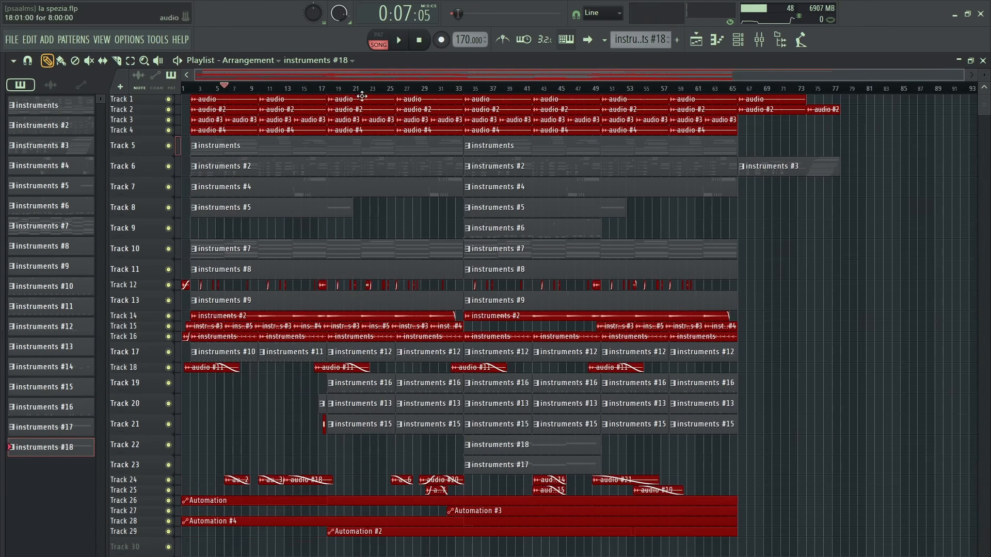
scroll(235, 90, "up", 3)
left_click_drag(206, 88, 97, 107)
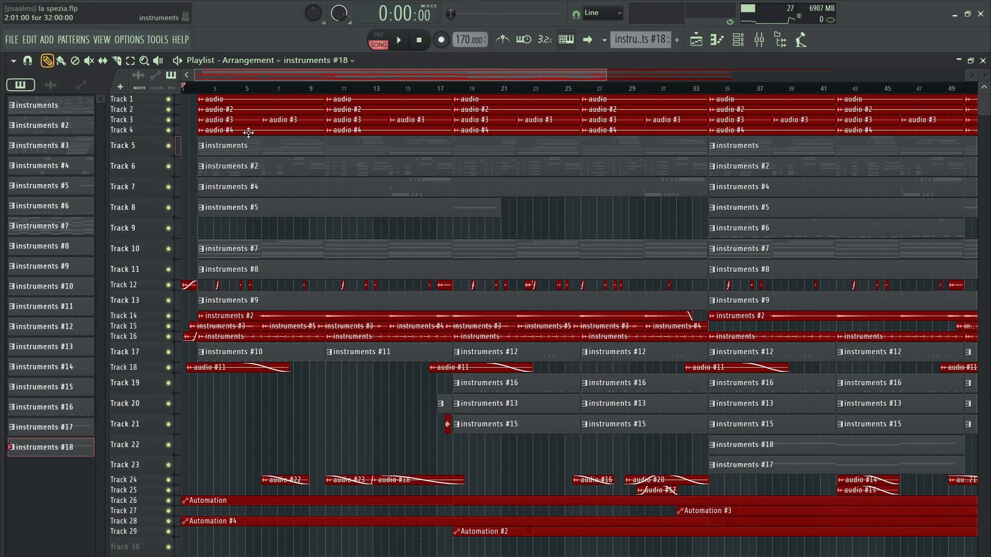
scroll(238, 97, "down", 3)
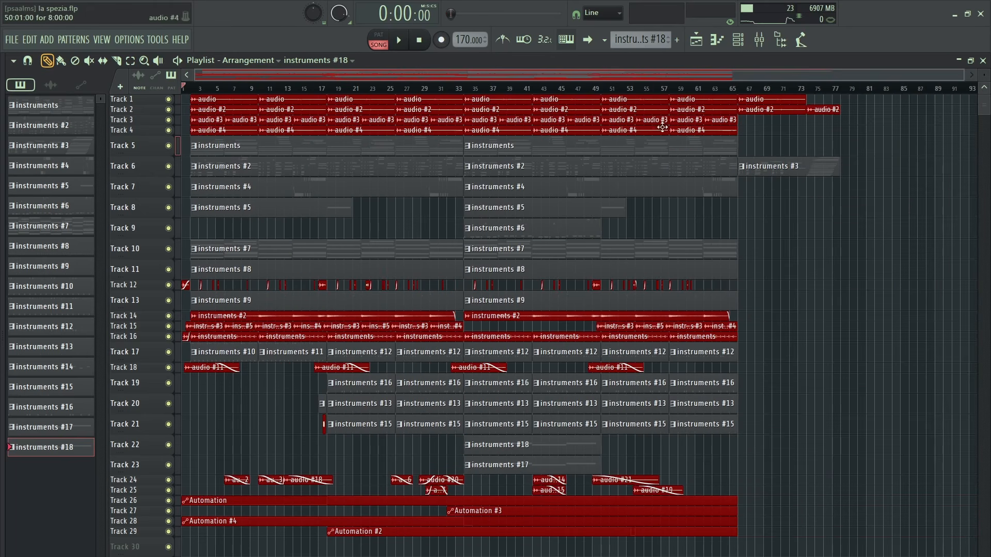
left_click(217, 88)
scroll(222, 90, "up", 3)
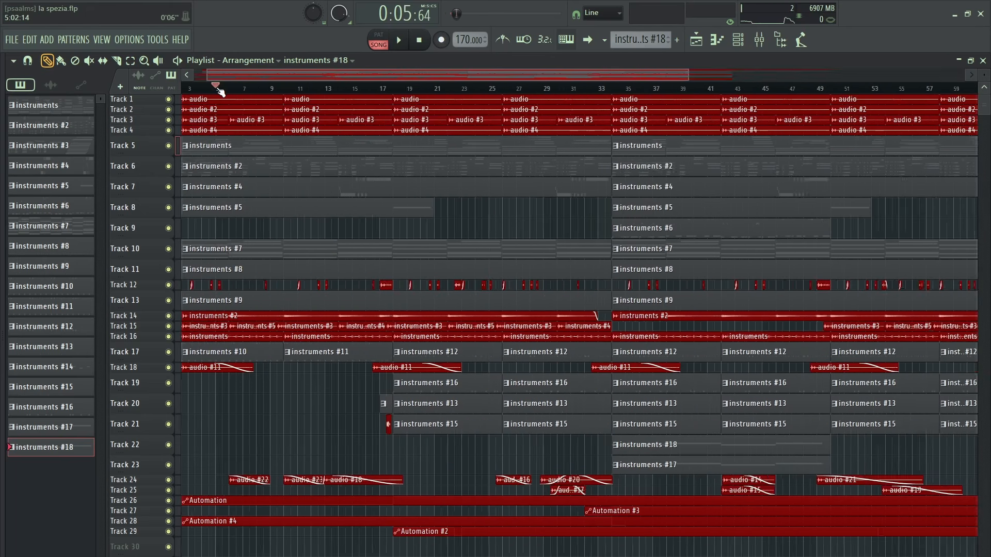
right_click(168, 500)
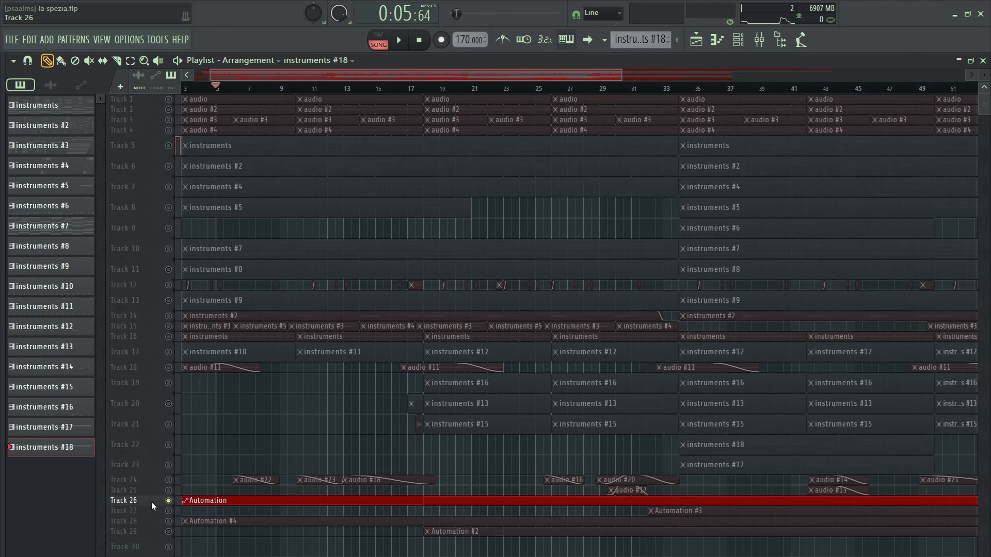
left_click_drag(148, 504, 515, 549)
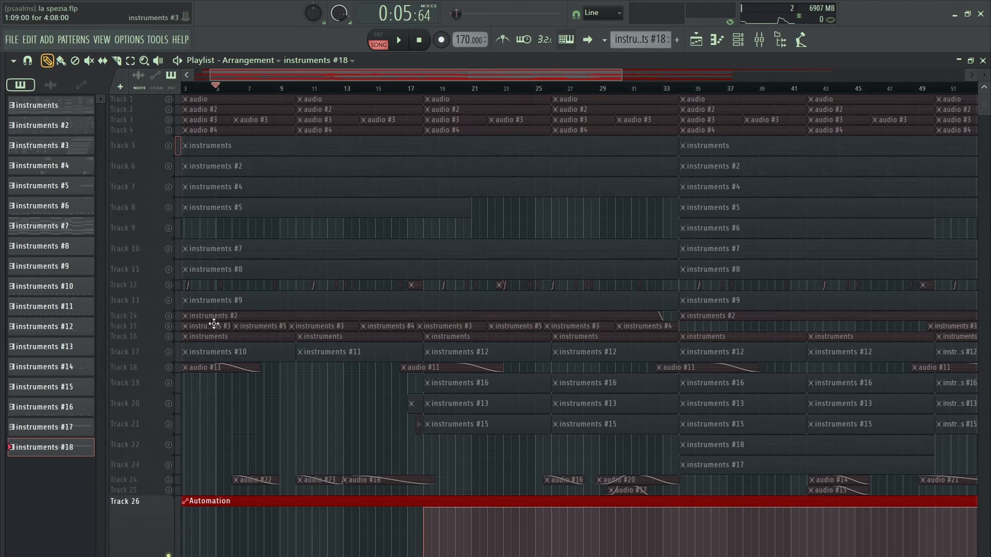
Enable track 16 alongside the automation and audition its instruments audio from bar 17
left_click(168, 336)
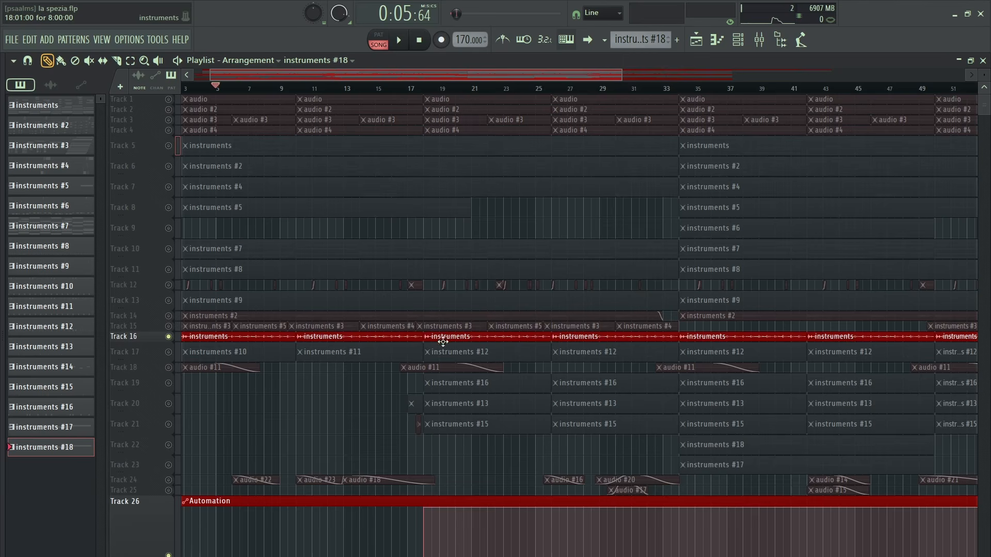
left_click(408, 89)
scroll(414, 258, "up", 2)
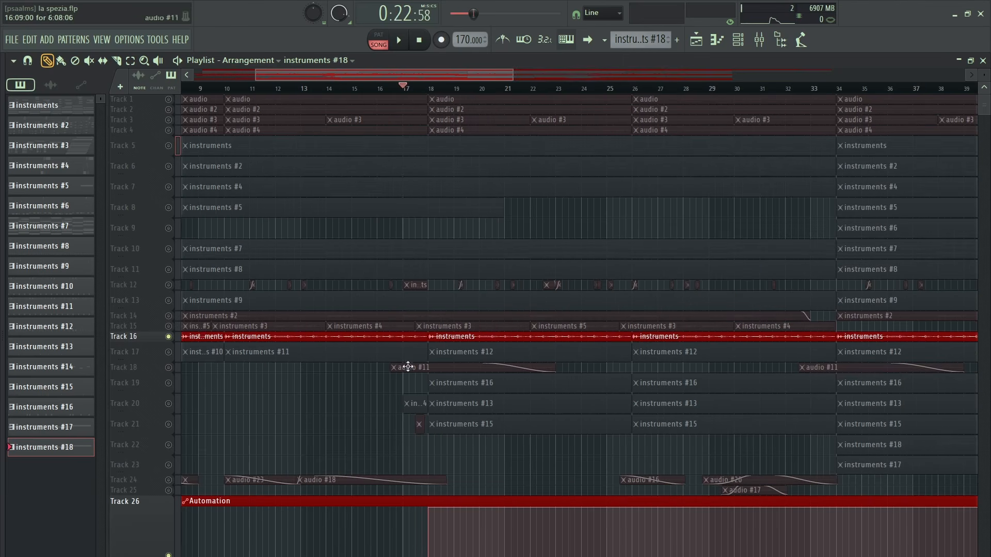
key("space")
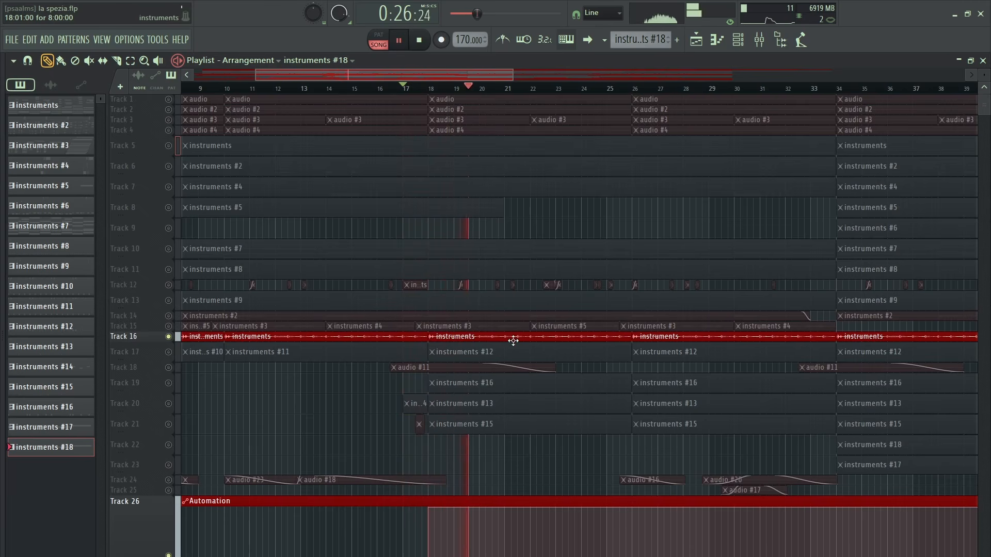
key("space")
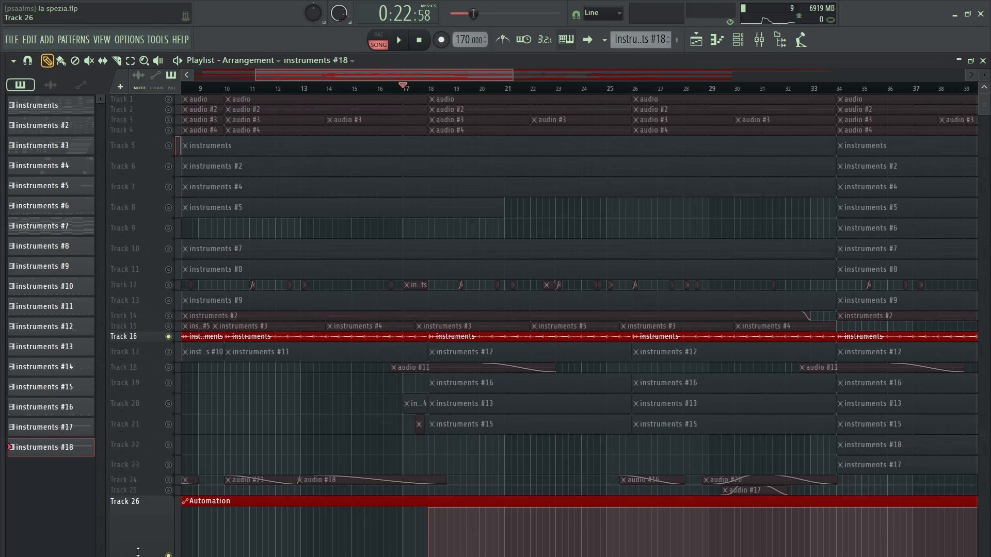
Shrink track 26 to its compact height and re-enable all playlist tracks
scroll(200, 520, "down", 2)
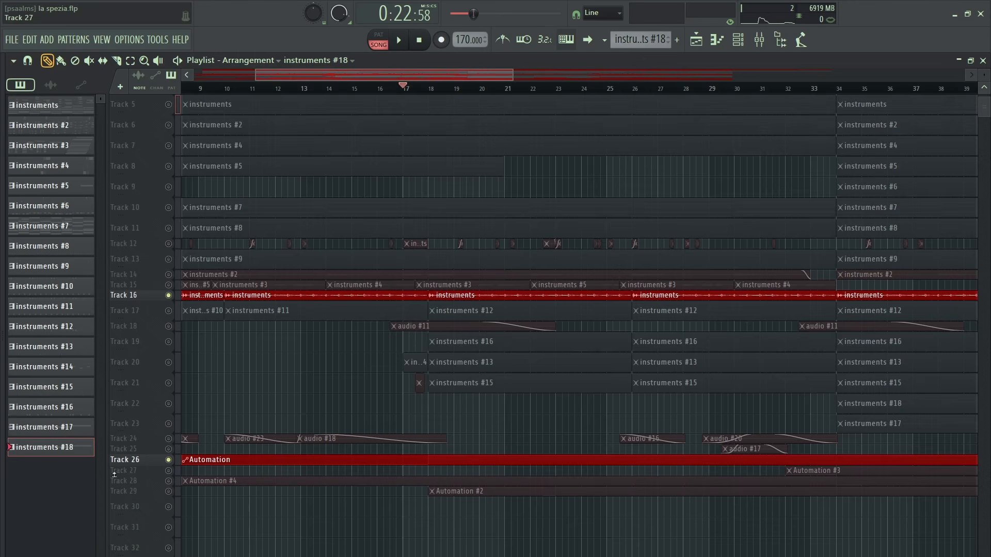
right_click(169, 482)
right_click(169, 482)
Show the mixer full size, view the SoundShifter settings of both PITCHING effects on the MELODY track, and close the mixer
left_click(761, 41)
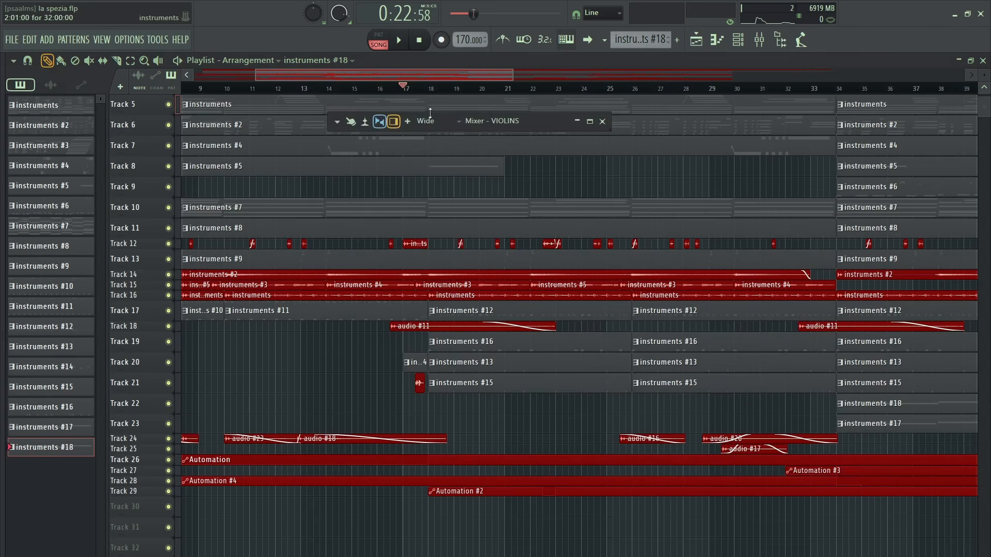
left_click(590, 121)
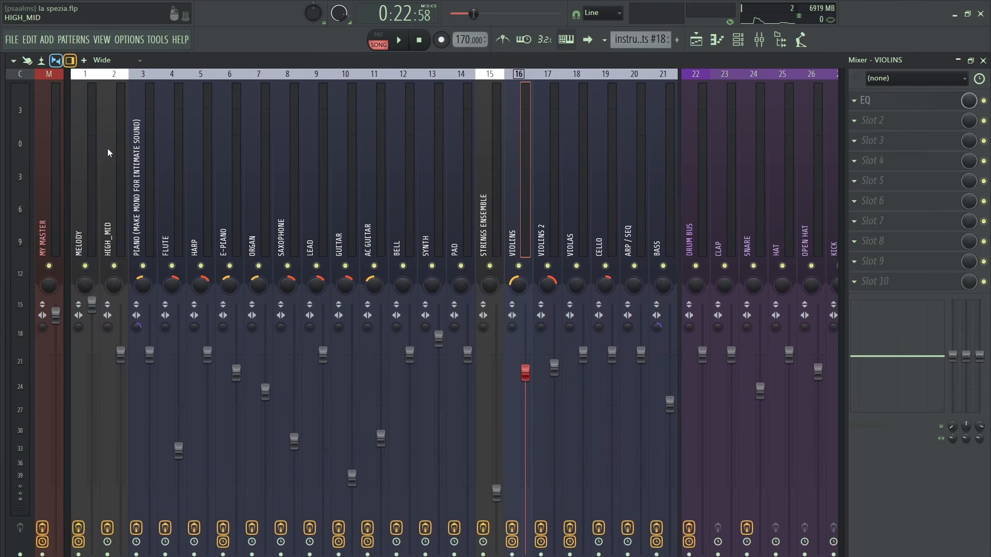
left_click(78, 149)
left_click(922, 102)
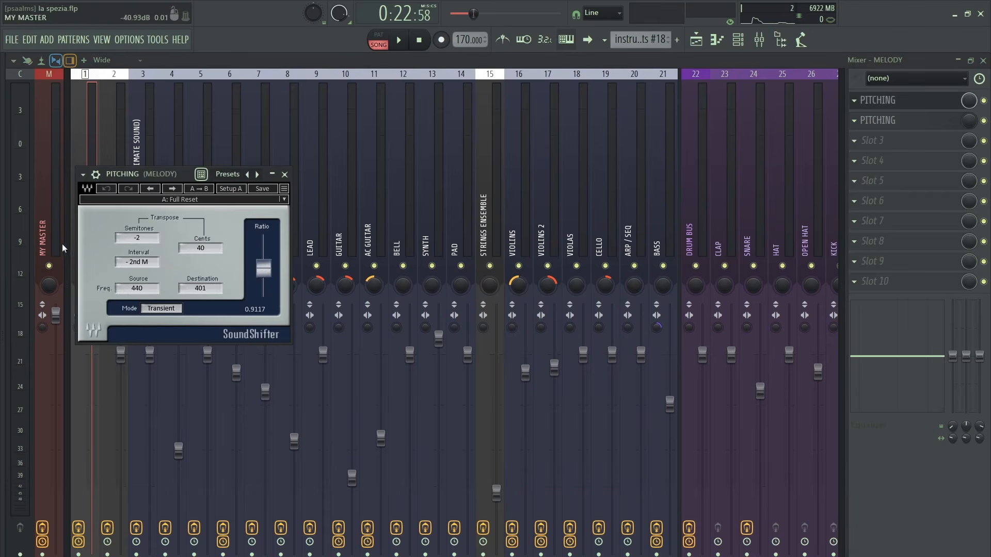
left_click(924, 121)
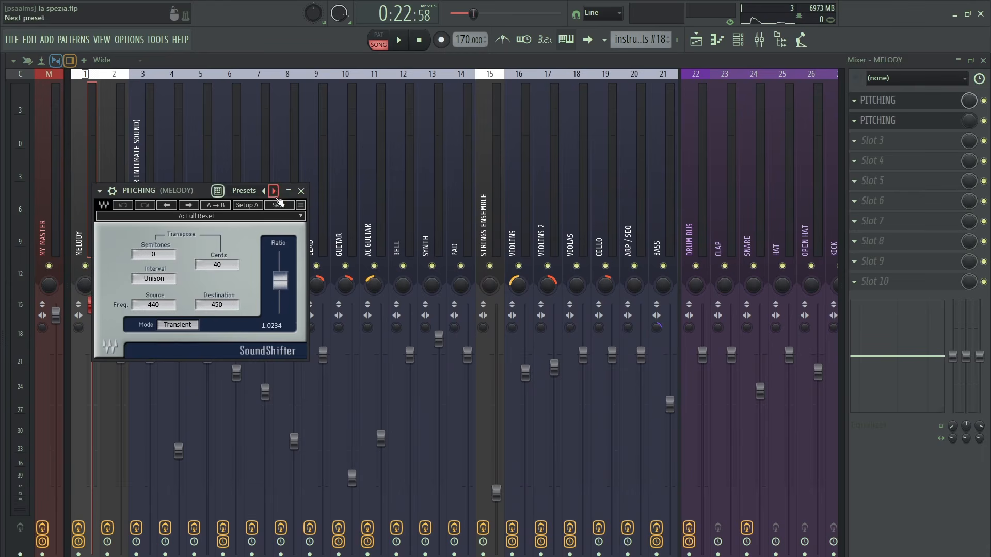
left_click(300, 191)
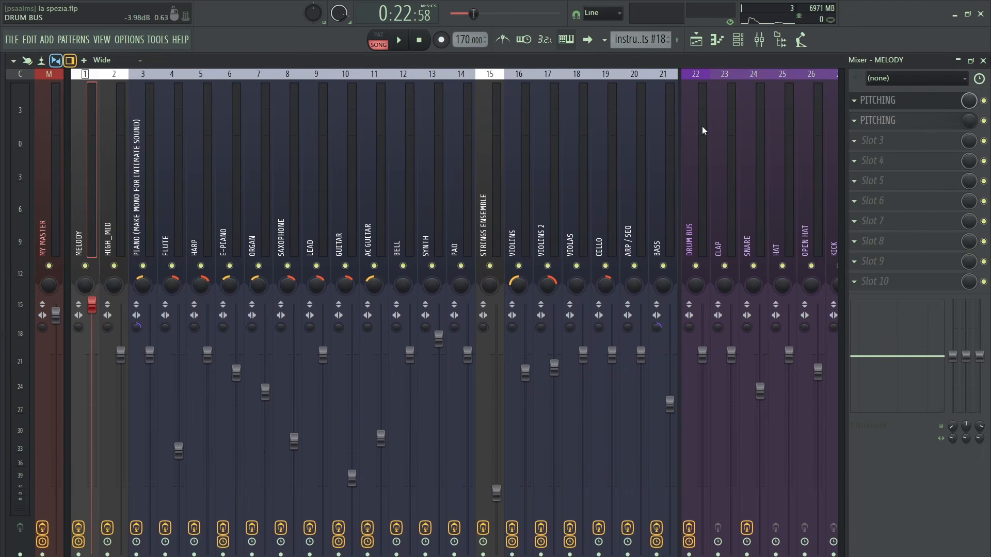
scroll(704, 128, "down", 5)
left_click(984, 60)
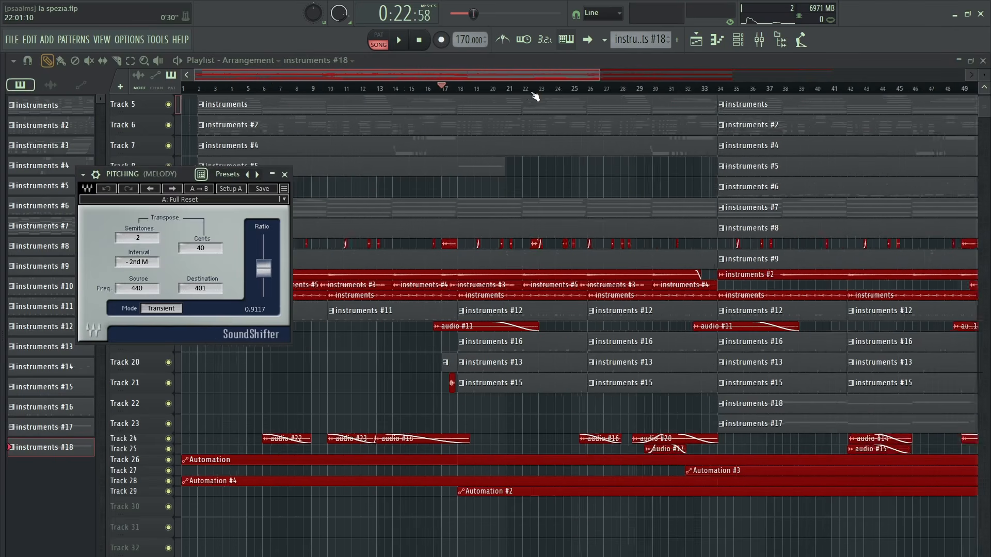
Place the playhead at bar 74 and show the instruments #3 pattern's Pianoteq 6 notes in the piano roll
scroll(829, 208, "up", 2)
left_click(808, 88)
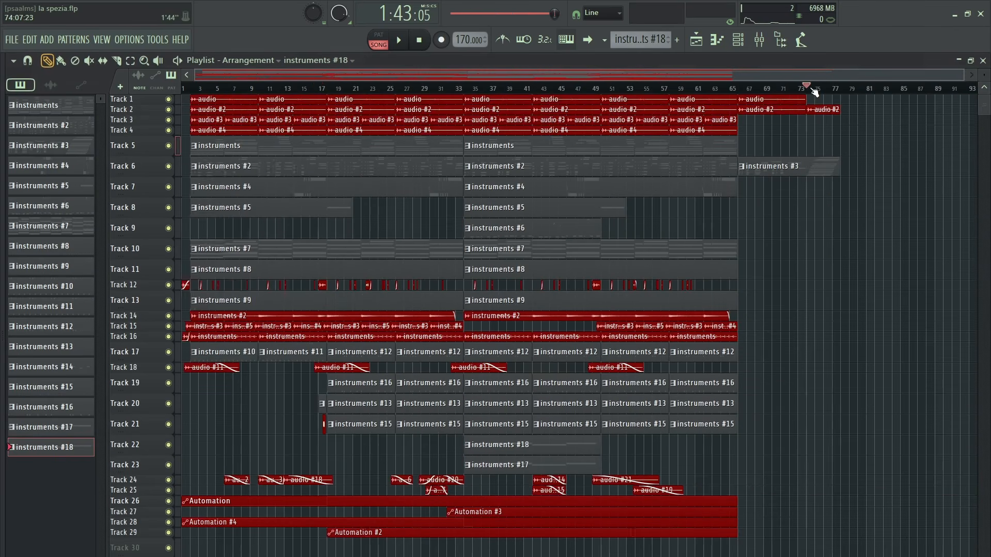
scroll(826, 95, "up", 5)
double_click(799, 168)
left_click_drag(974, 170, 403, 170)
left_click(551, 170)
scroll(233, 91, "down", 4)
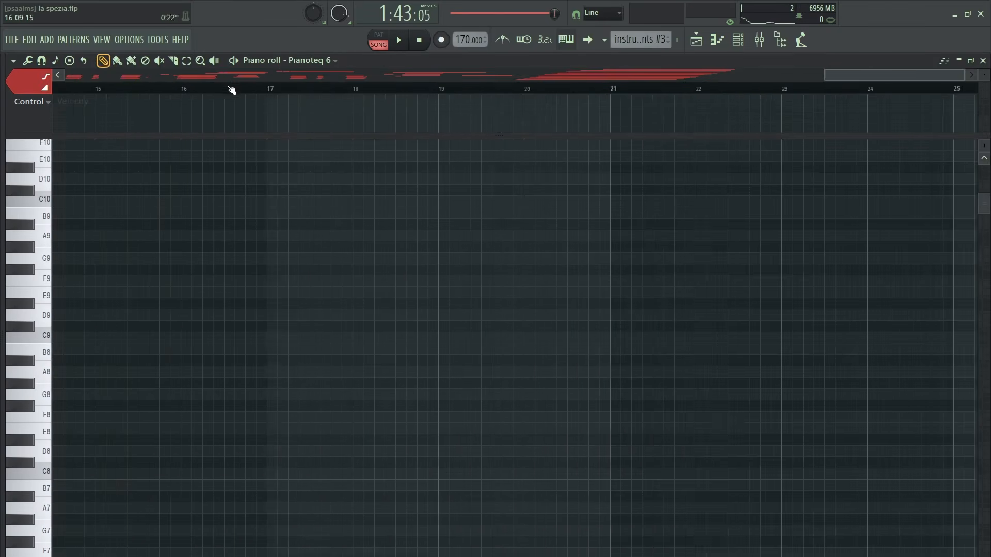
Audition the closing piano run of instruments #3 from bar 9 of the pattern and return to the playlist
scroll(609, 339, "down", 8)
left_click(522, 90)
key("space")
scroll(682, 266, "down", 5)
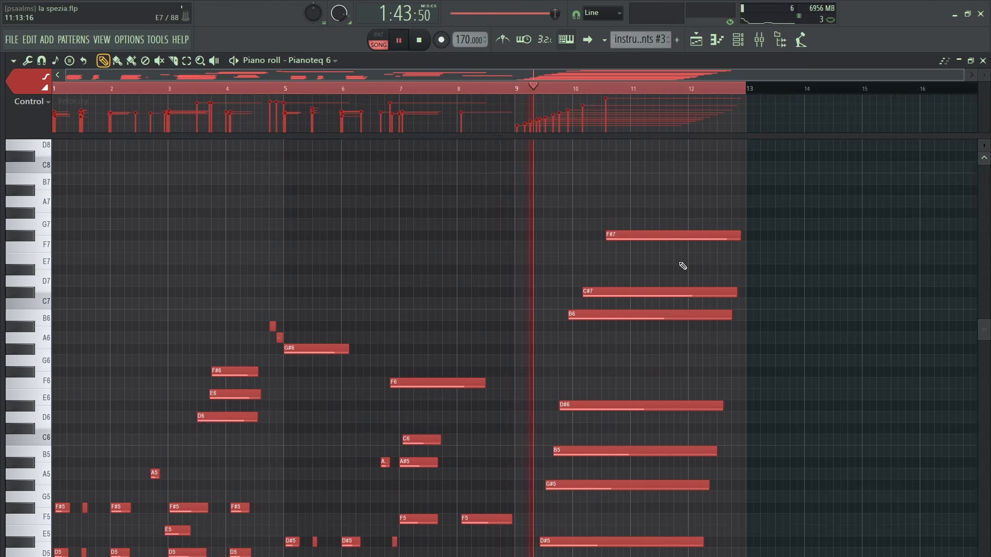
scroll(640, 272, "up", 4)
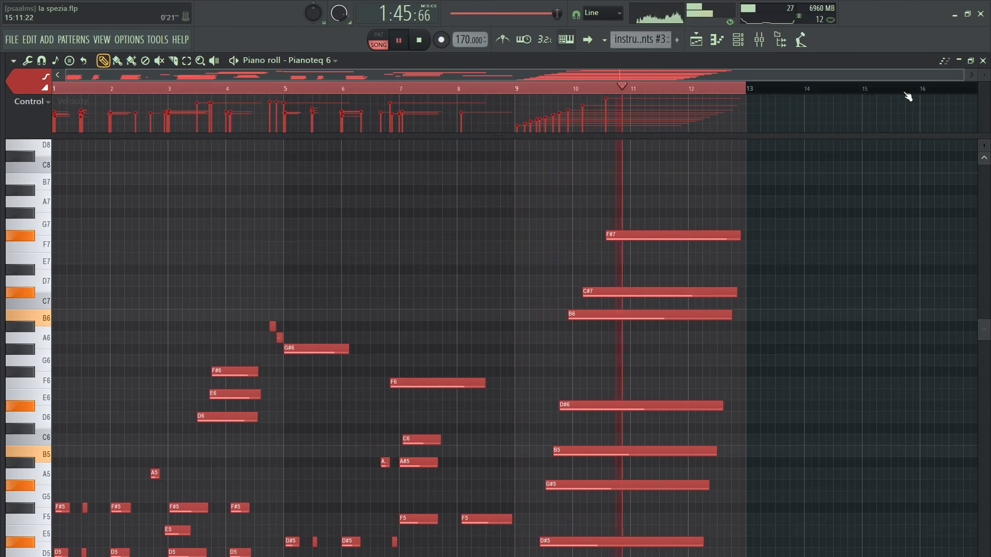
key("space")
key("F5")
scroll(713, 92, "down", 4)
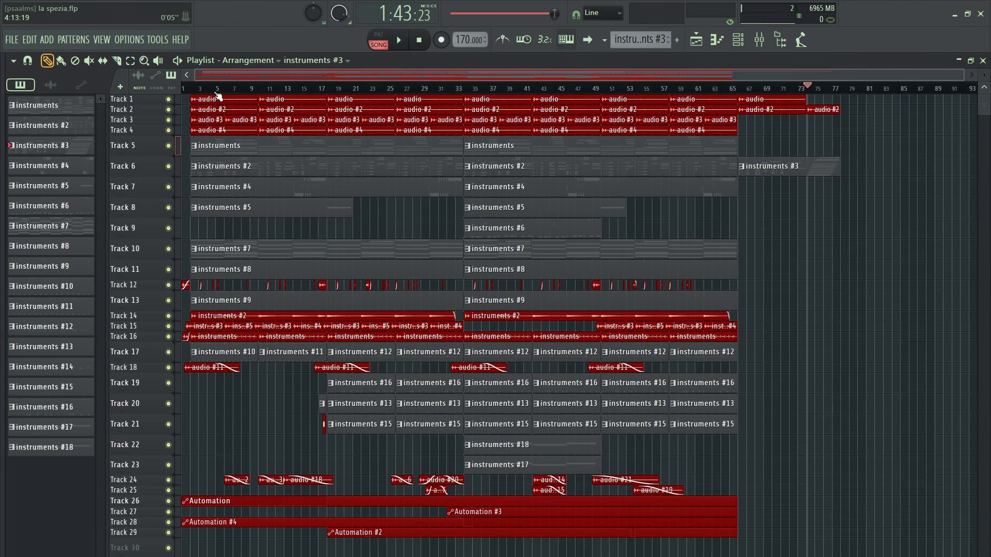
Look through all the mixer tracks from MELODY to TEXTURE and put the mixer away
scroll(217, 95, "up", 2)
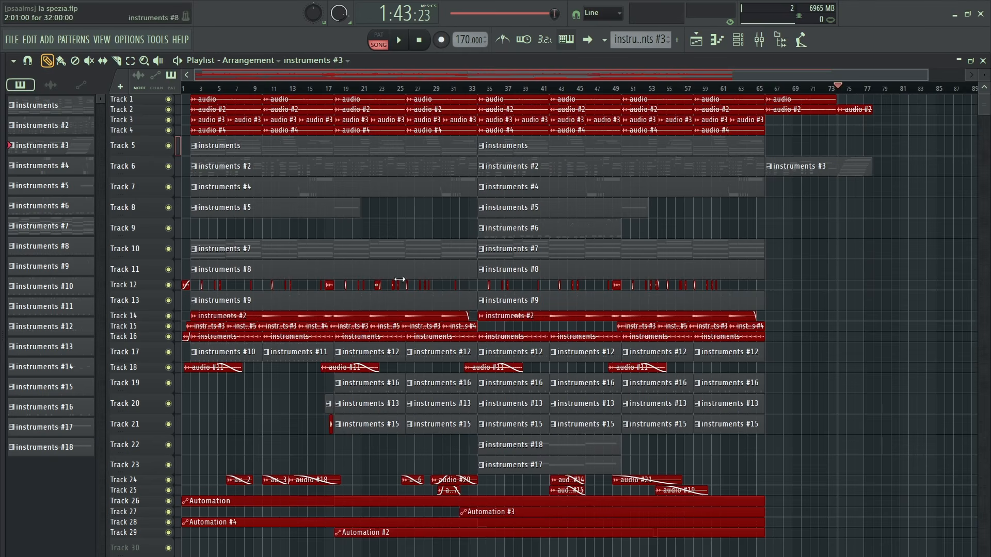
left_click(759, 49)
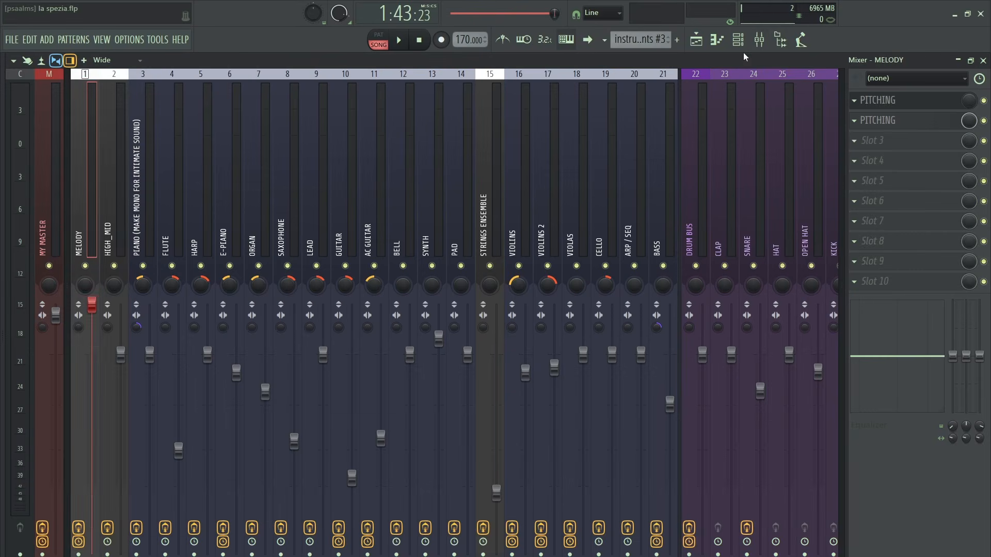
scroll(290, 163, "down", 1)
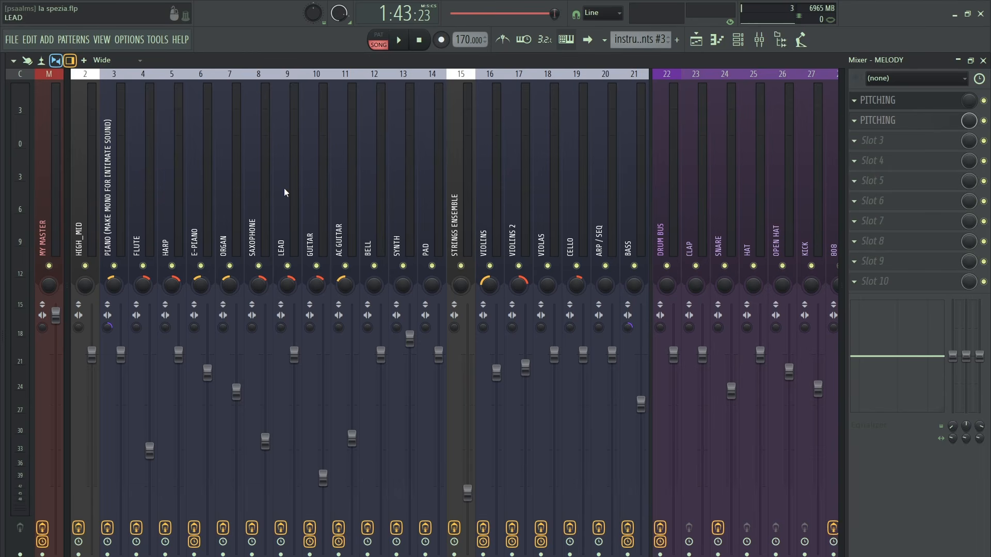
scroll(193, 163, "down", 7)
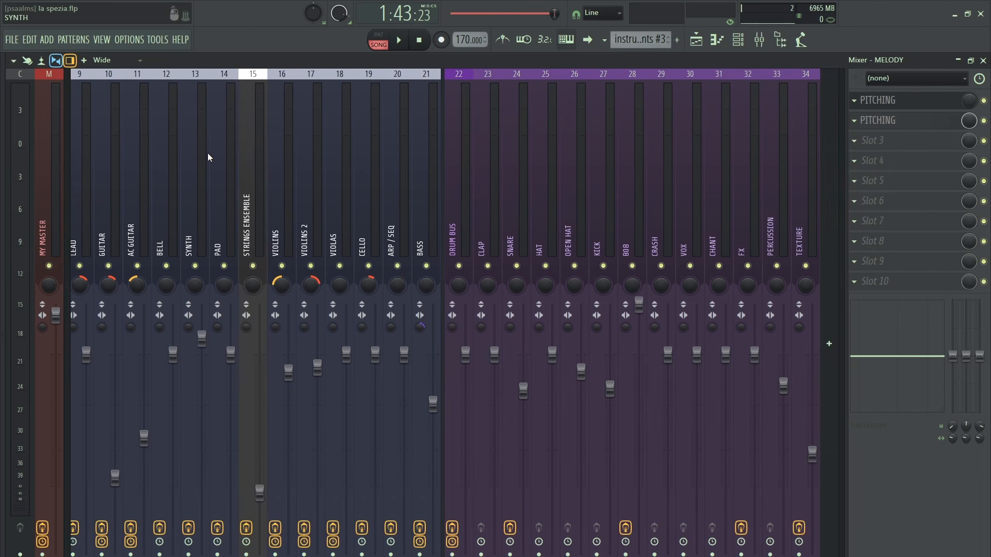
scroll(204, 160, "up", 8)
scroll(444, 179, "down", 8)
scroll(361, 175, "up", 8)
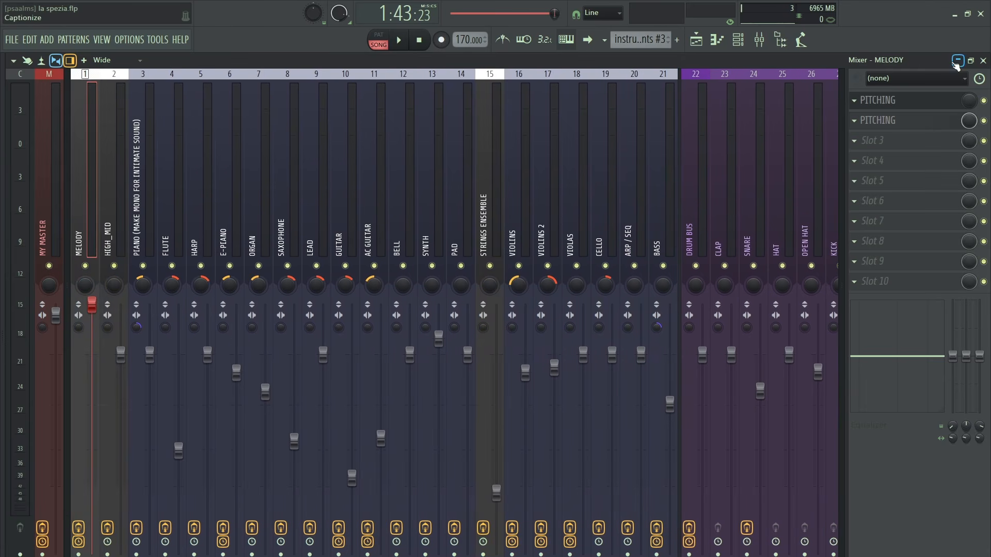
left_click(958, 63)
Undo the accidental move of the audio clip on track 1 and return the playhead to the start of the song
left_click_drag(305, 97, 223, 96)
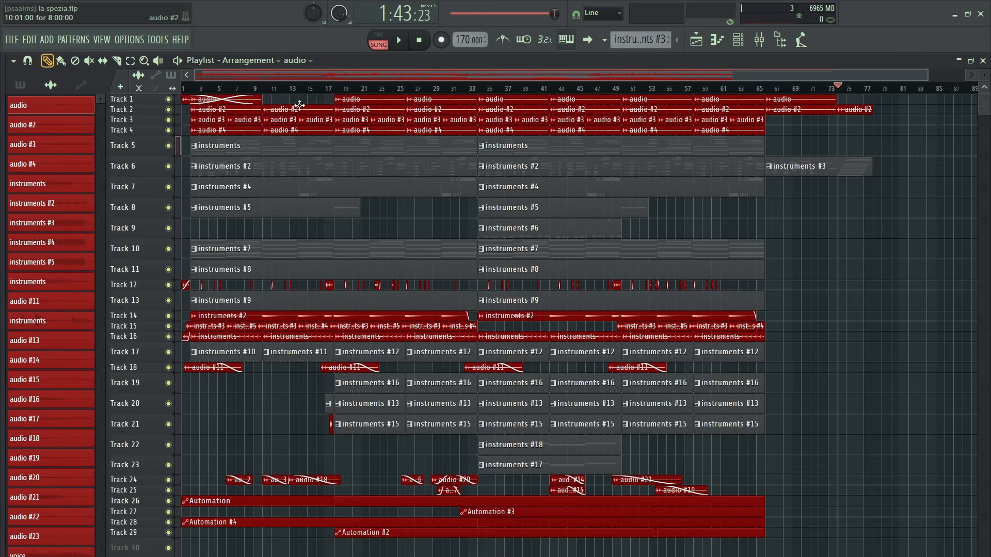
key("ctrl+z")
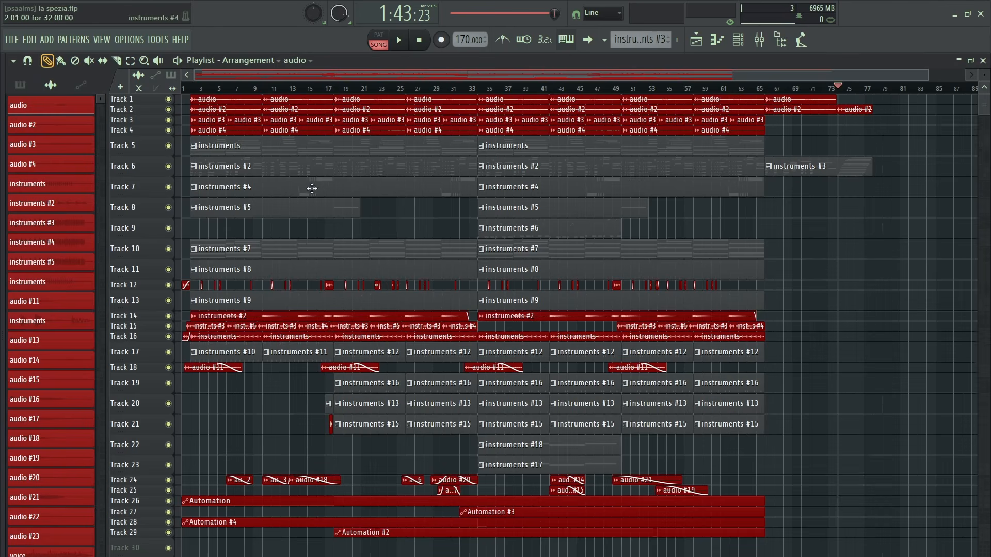
left_click(183, 88)
scroll(211, 89, "up", 3)
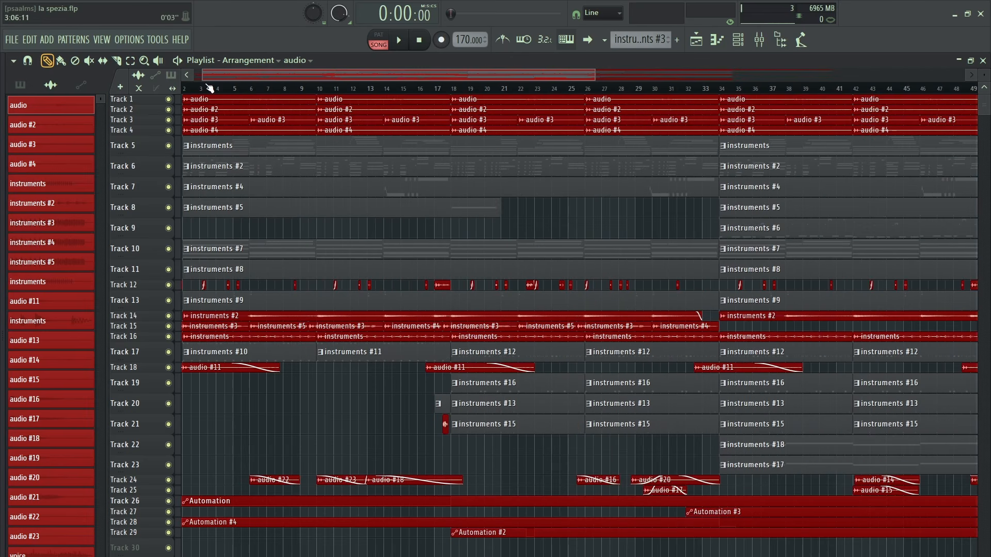
left_click(217, 87)
left_click_drag(224, 76, 213, 76)
left_click(184, 89)
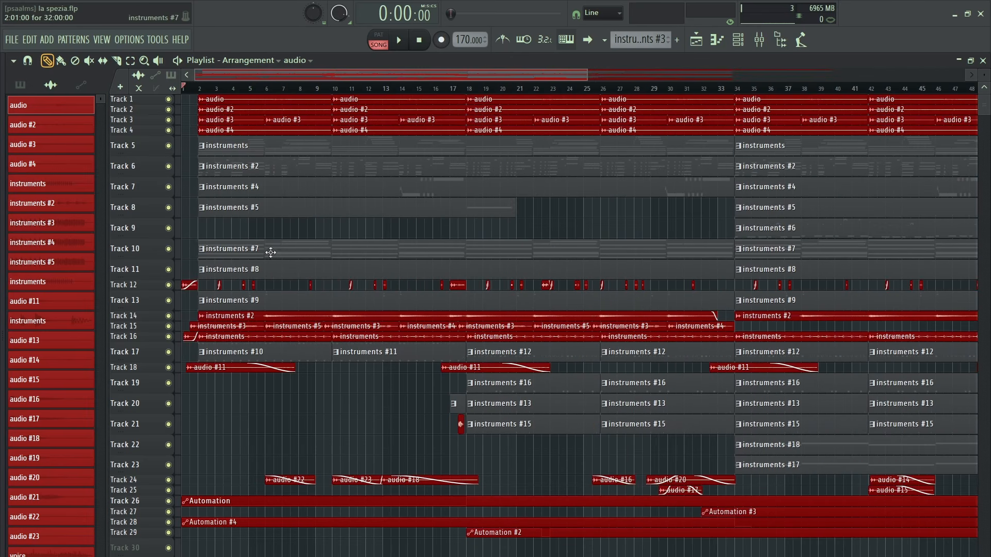
scroll(258, 217, "down", 2)
scroll(208, 89, "up", 1)
scroll(208, 89, "down", 3)
scroll(252, 172, "up", 2)
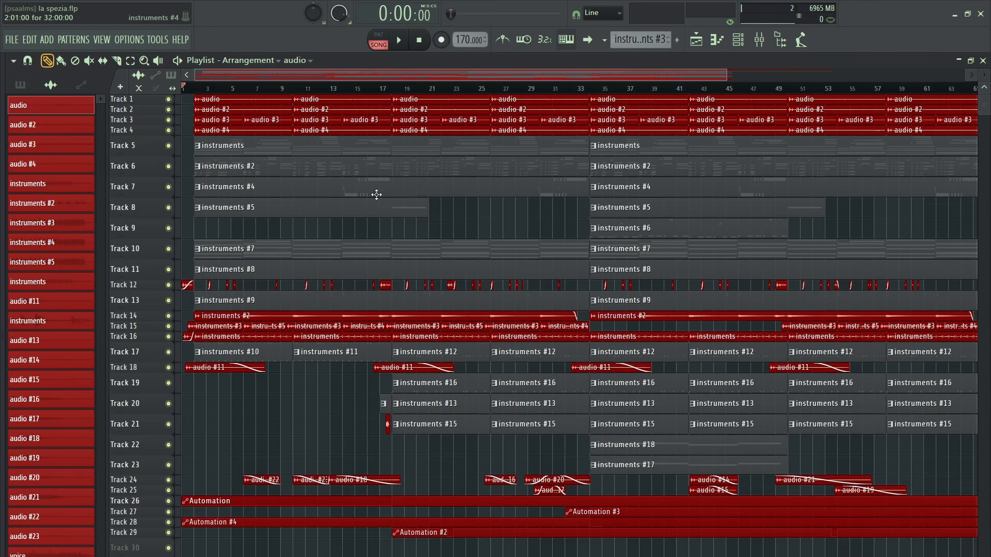
Play the full song arrangement from the start and fit all of its clips in the playlist view
scroll(209, 91, "down", 2)
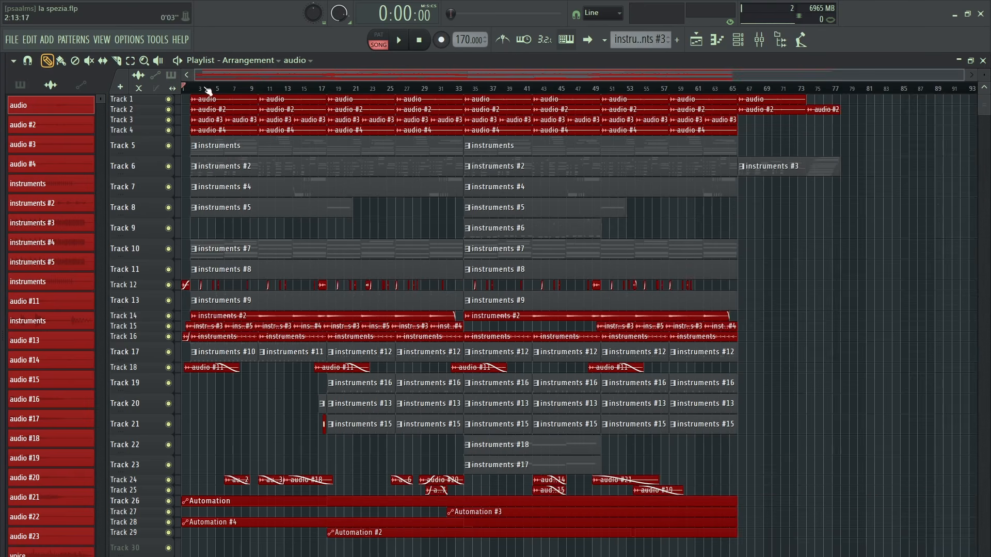
scroll(209, 92, "up", 3)
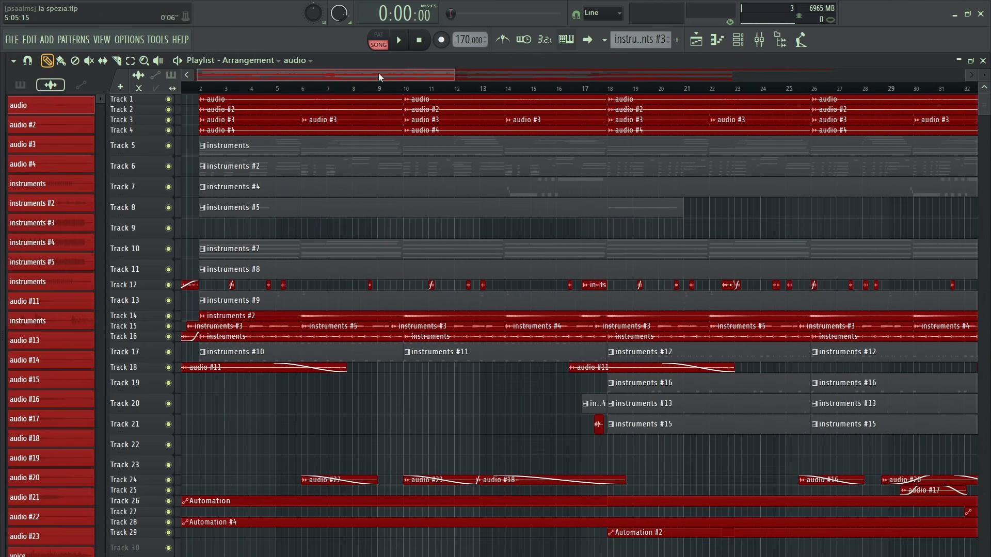
key("space")
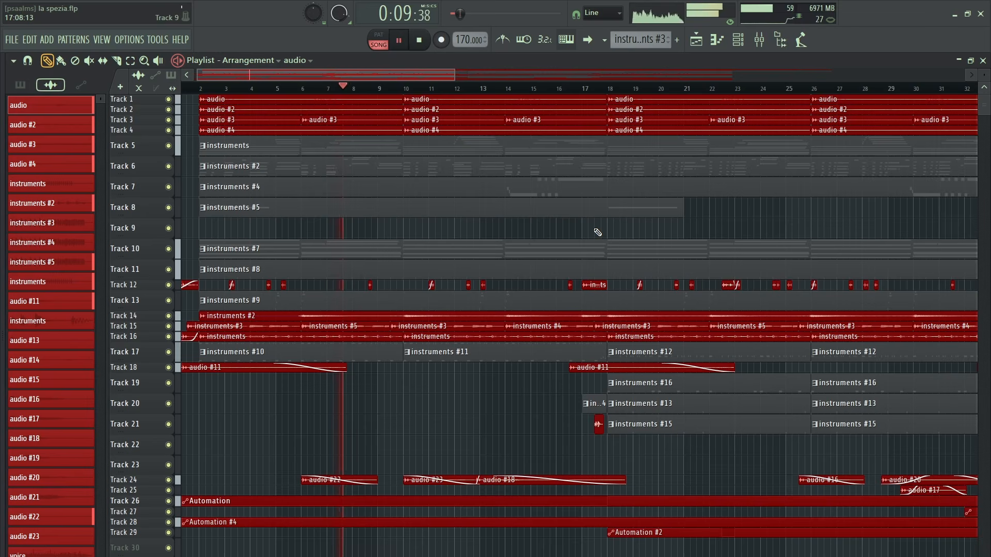
scroll(537, 89, "down", 4)
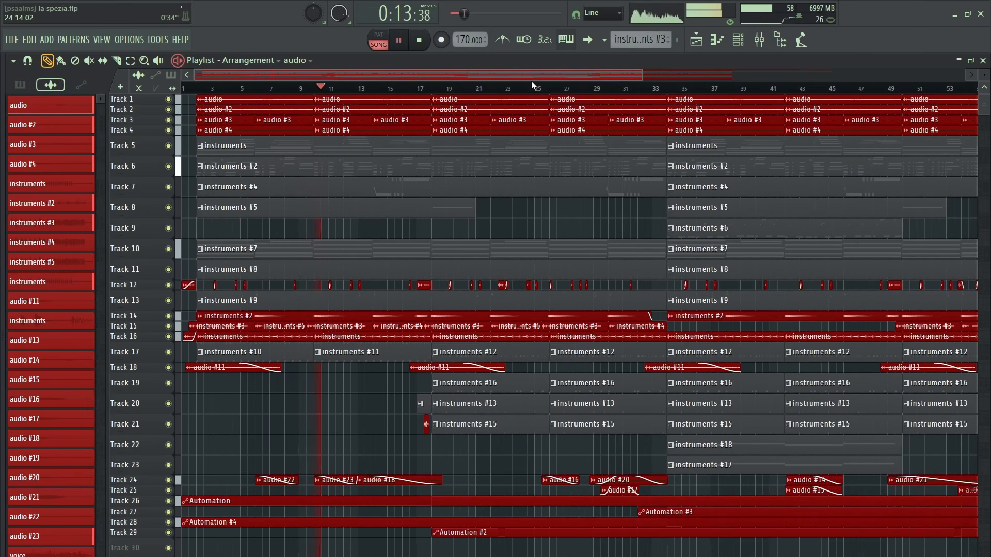
scroll(531, 89, "down", 2)
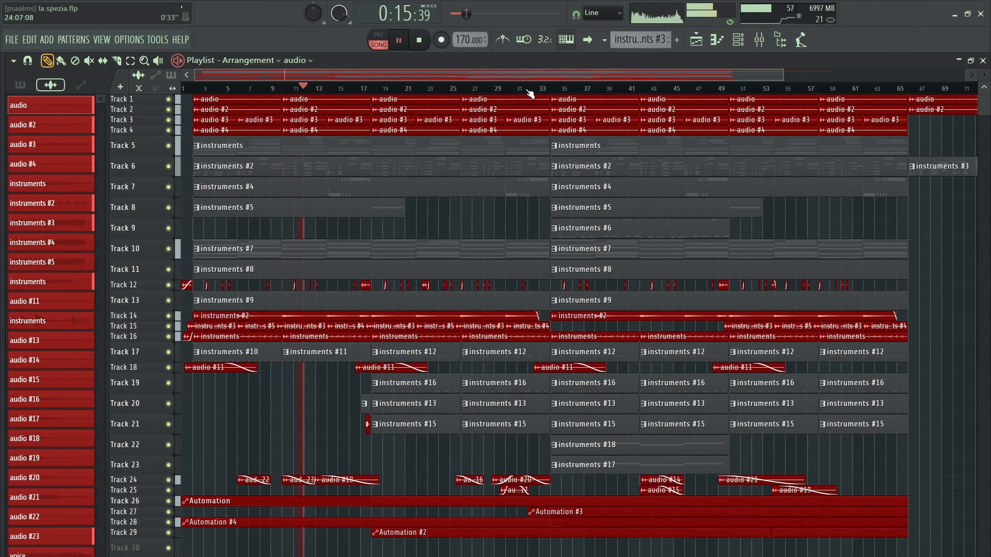
scroll(529, 91, "down", 1)
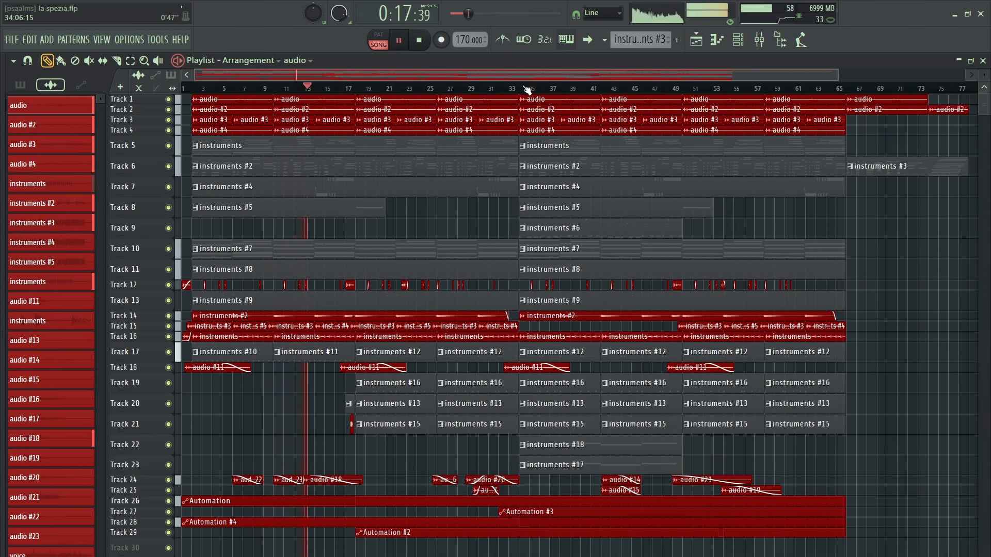